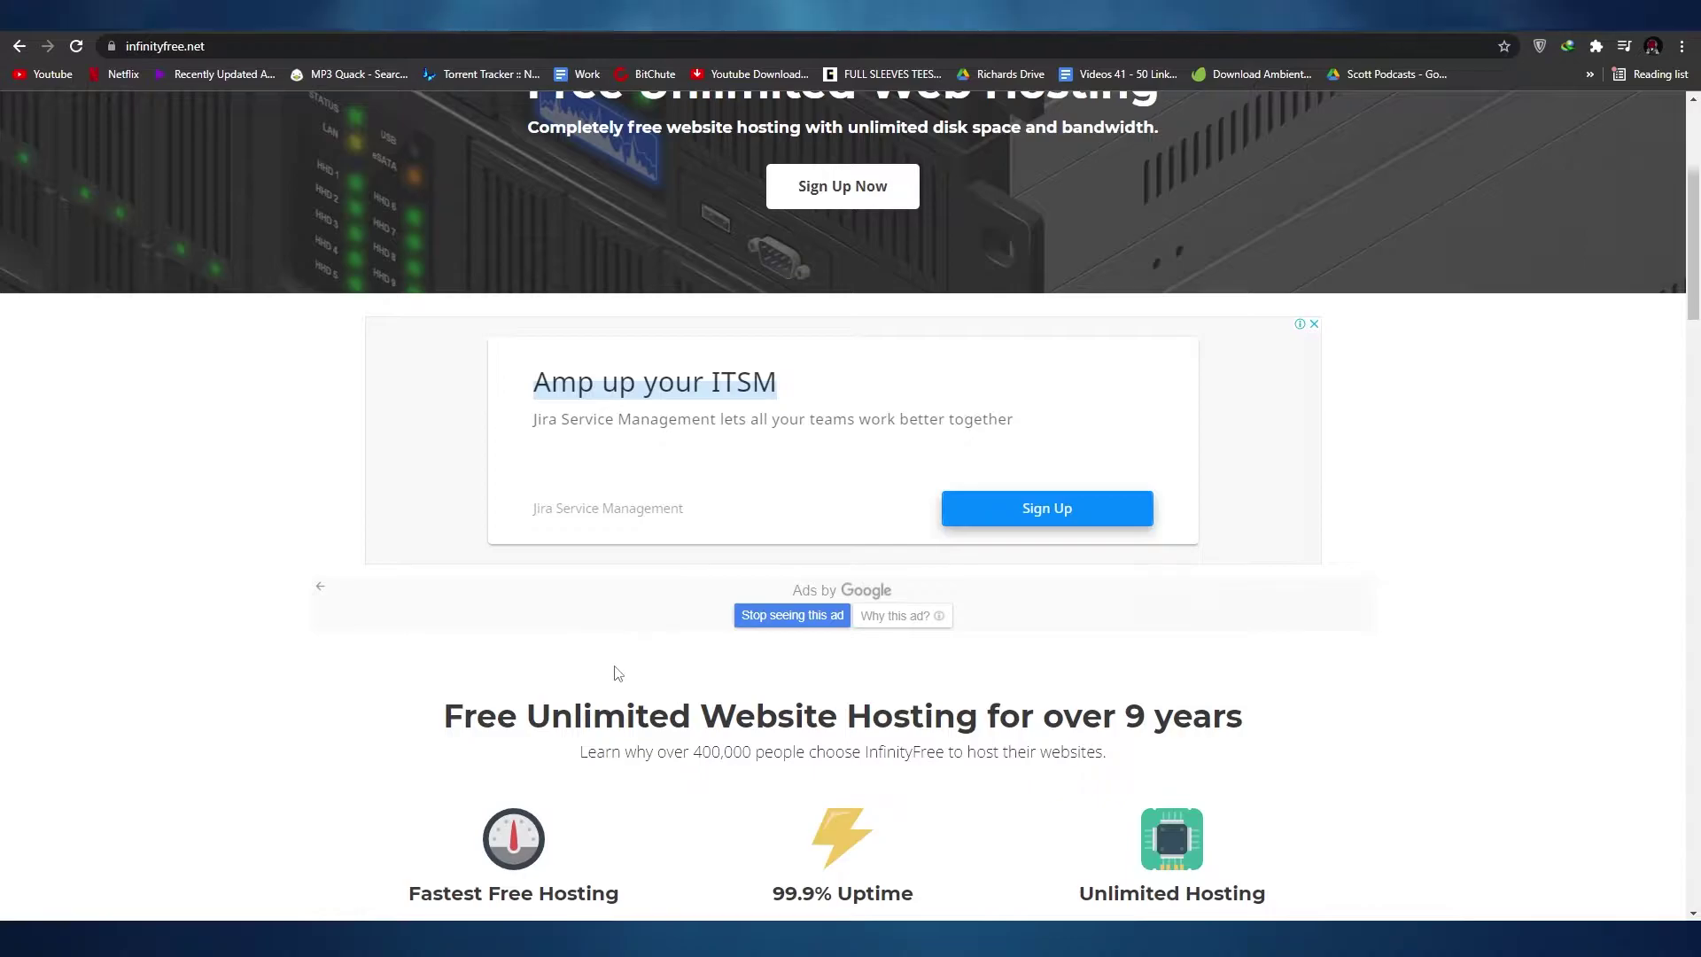
- Look over InfinityFree's free hosting features on its home page and open the sign-up page
scroll(618, 674, "up", 1)
scroll(619, 673, "up", 3)
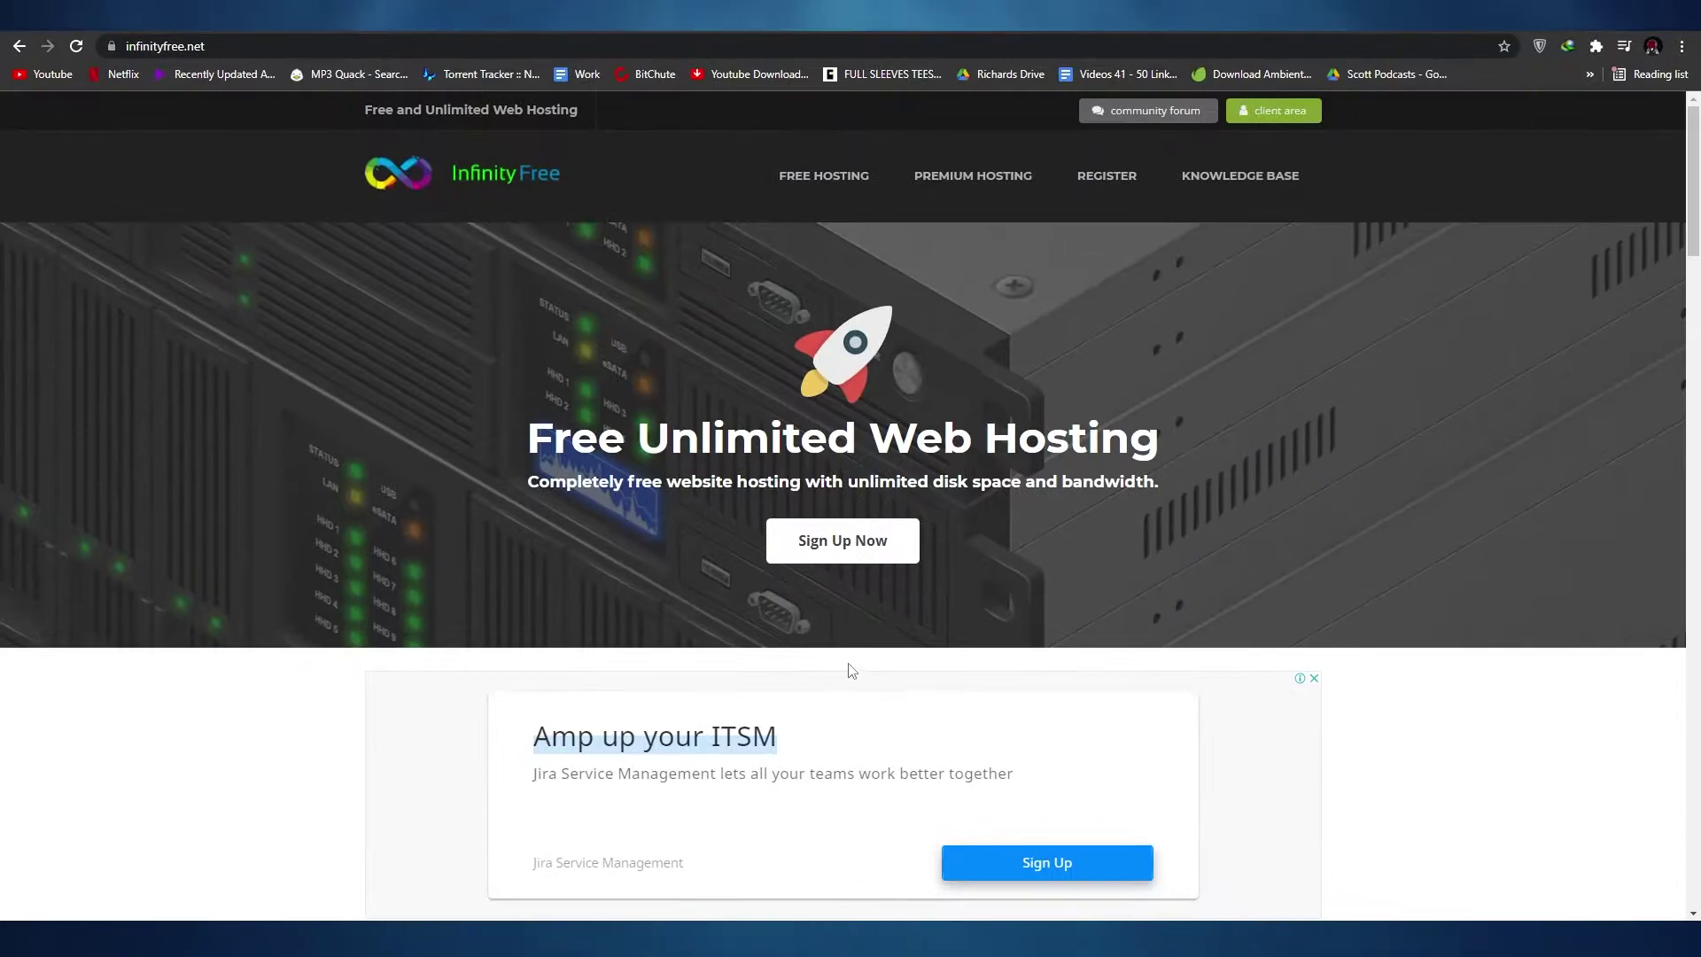
scroll(849, 656, "down", 4)
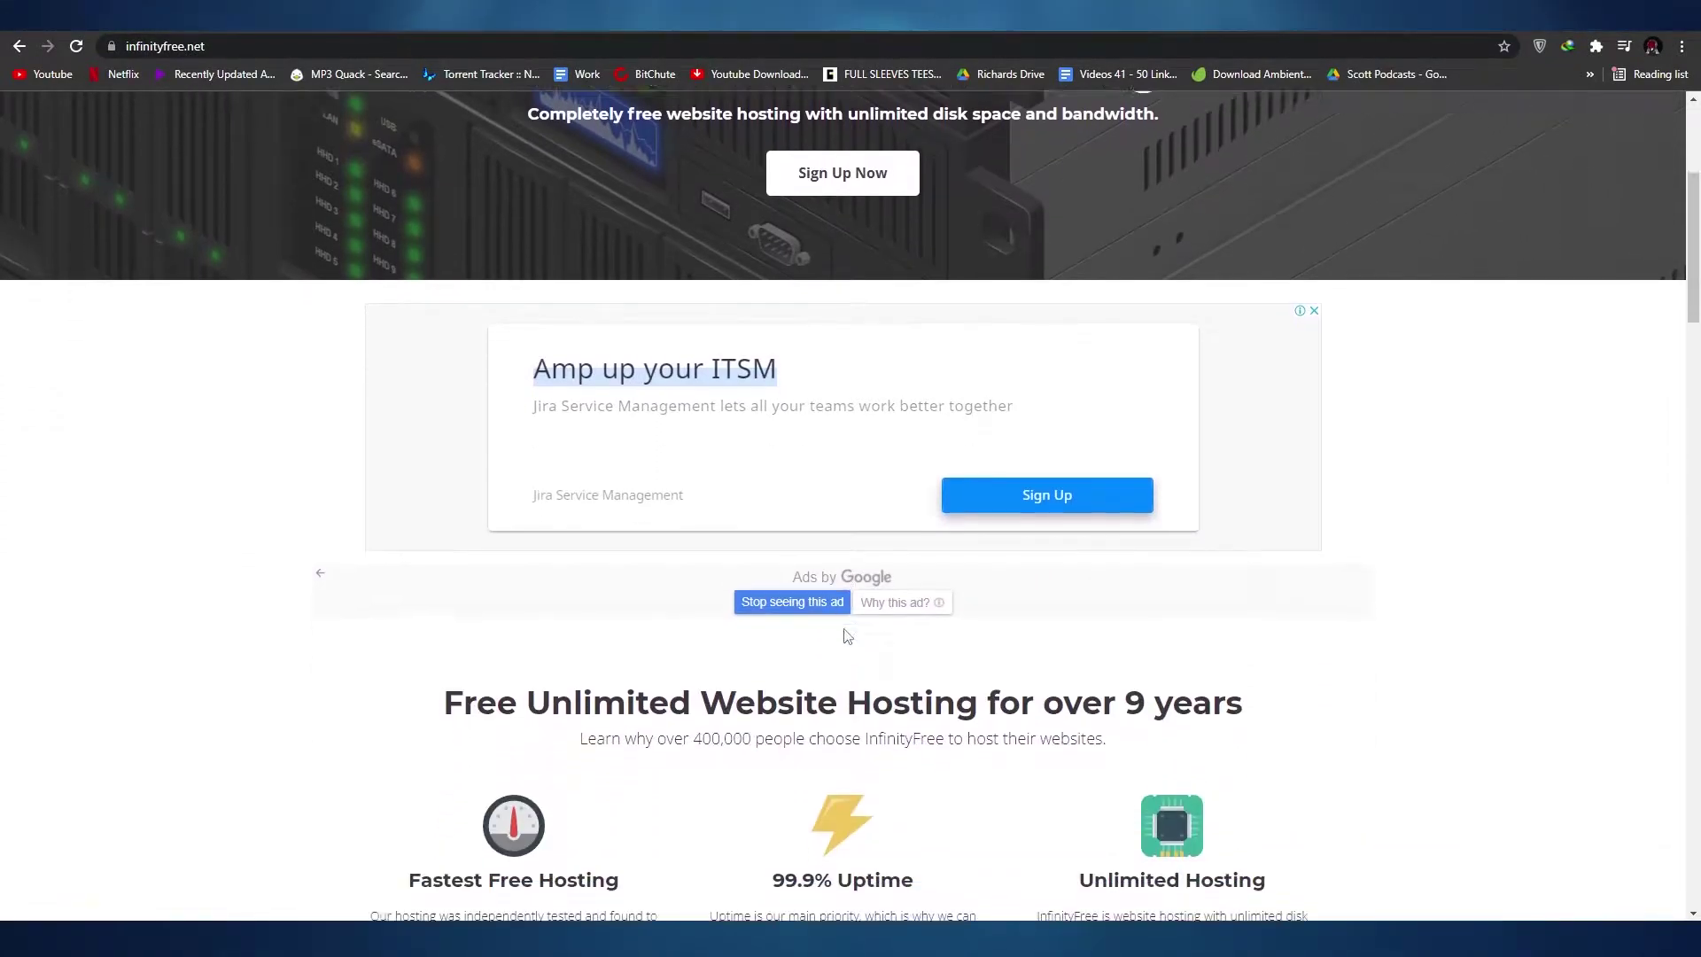
scroll(847, 637, "down", 8)
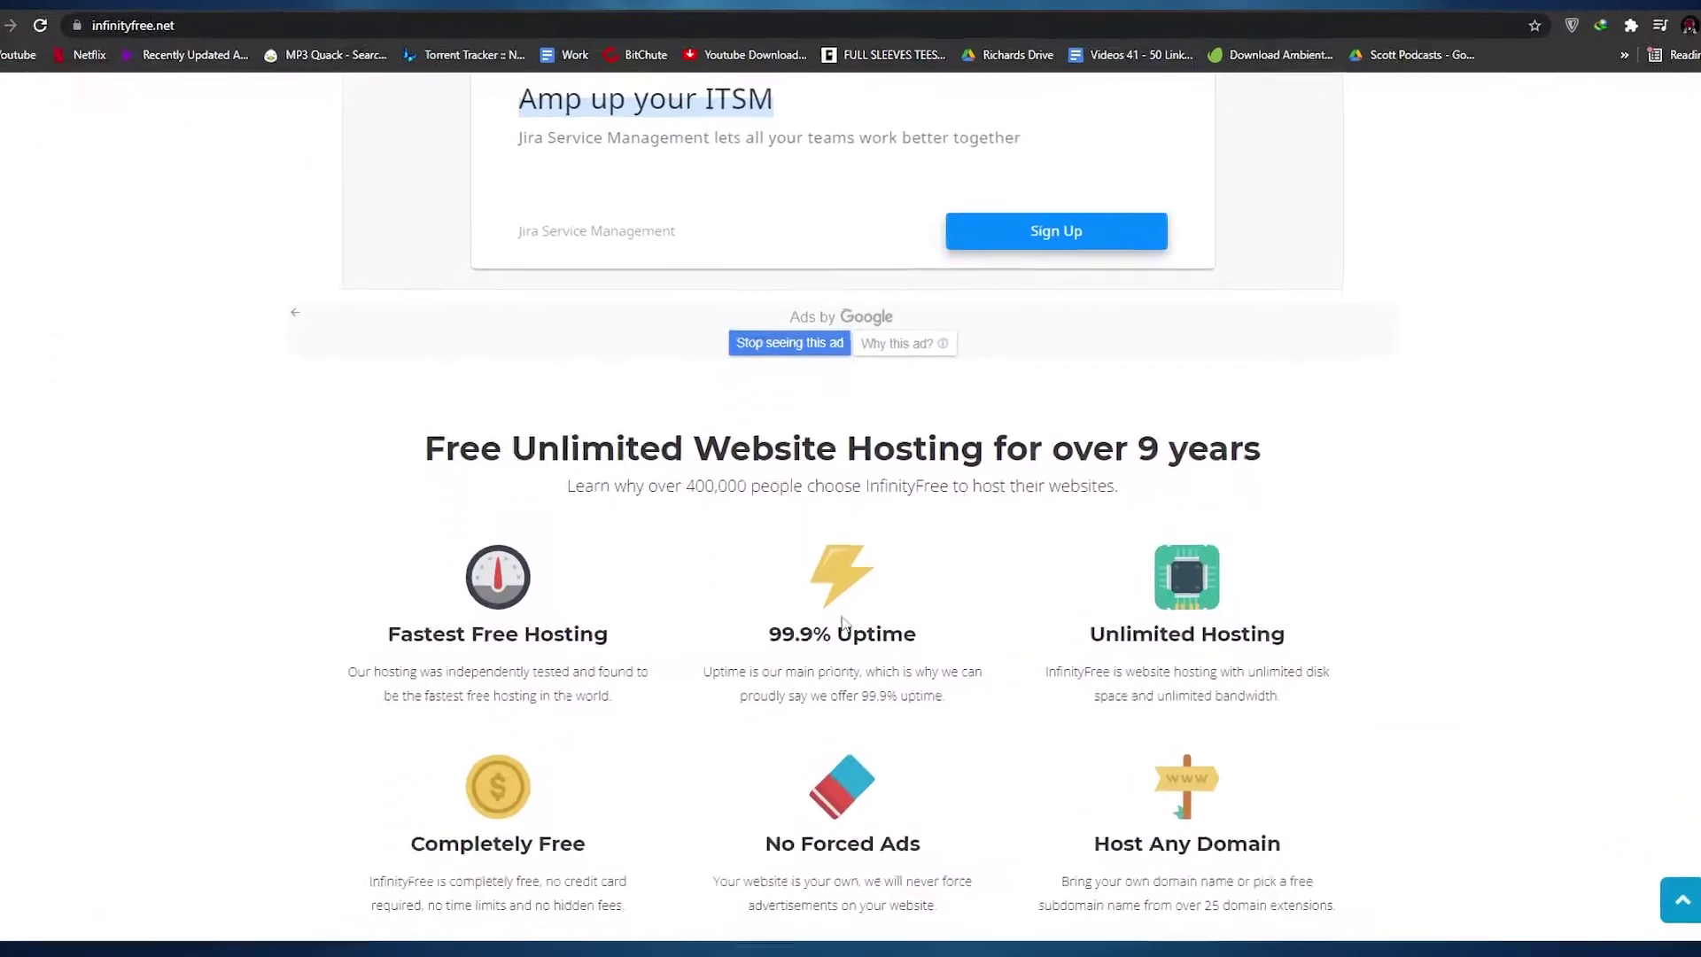
scroll(846, 647, "up", 10)
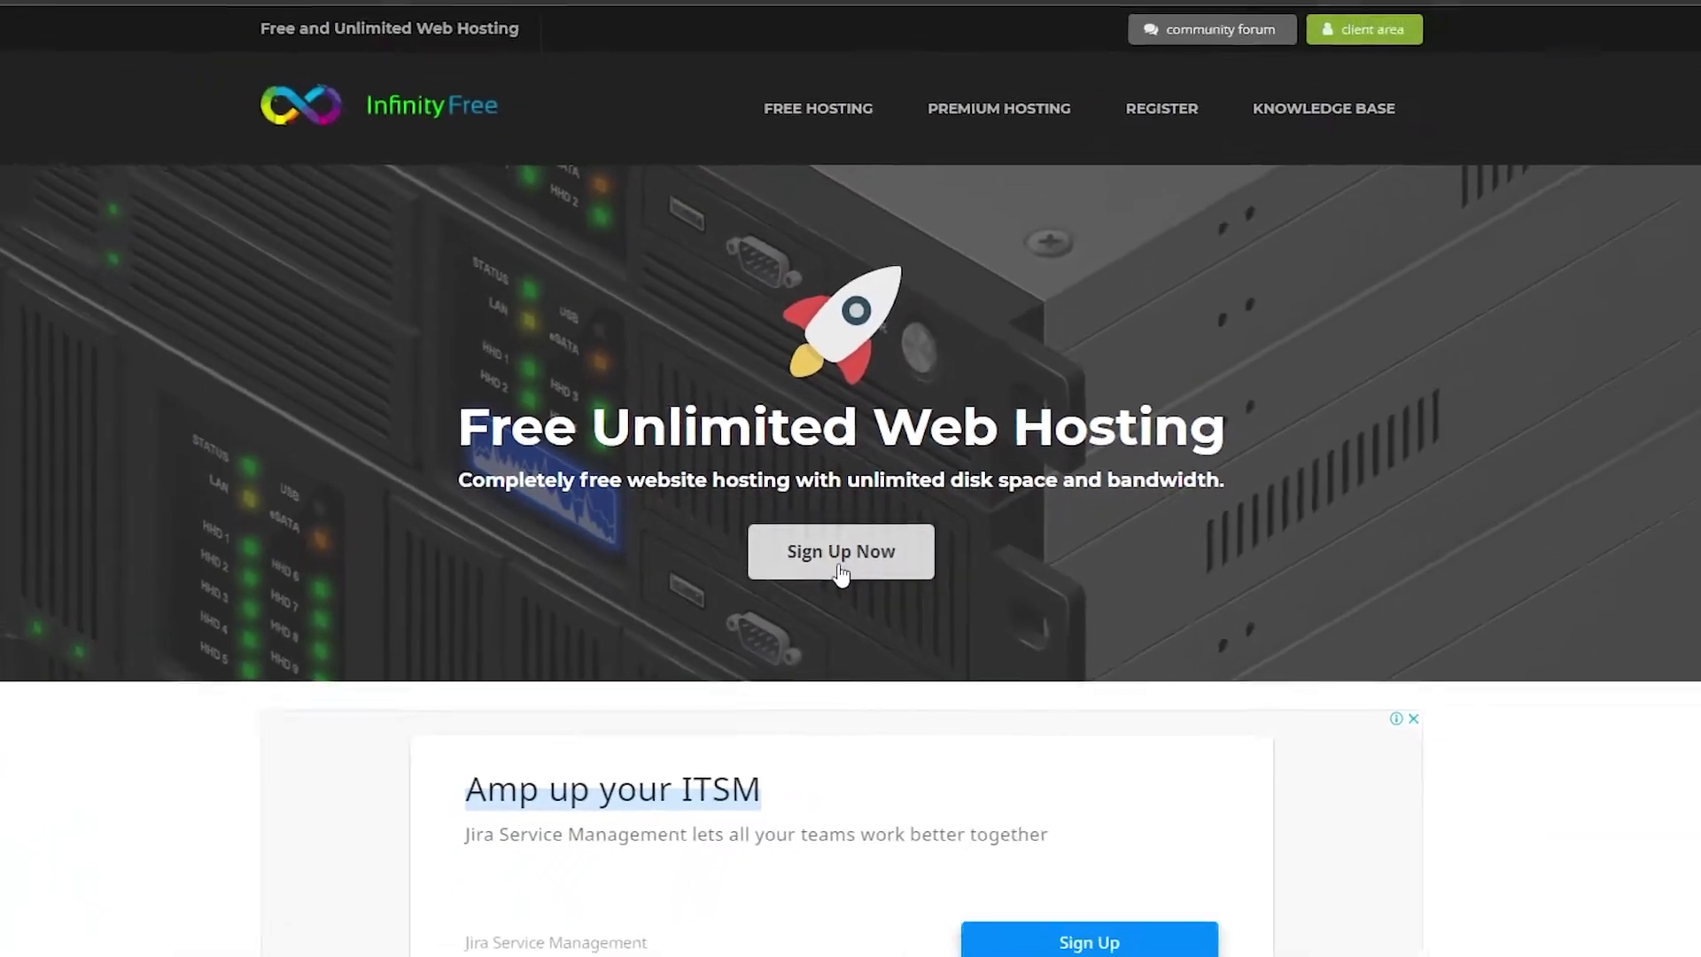
left_click(856, 651)
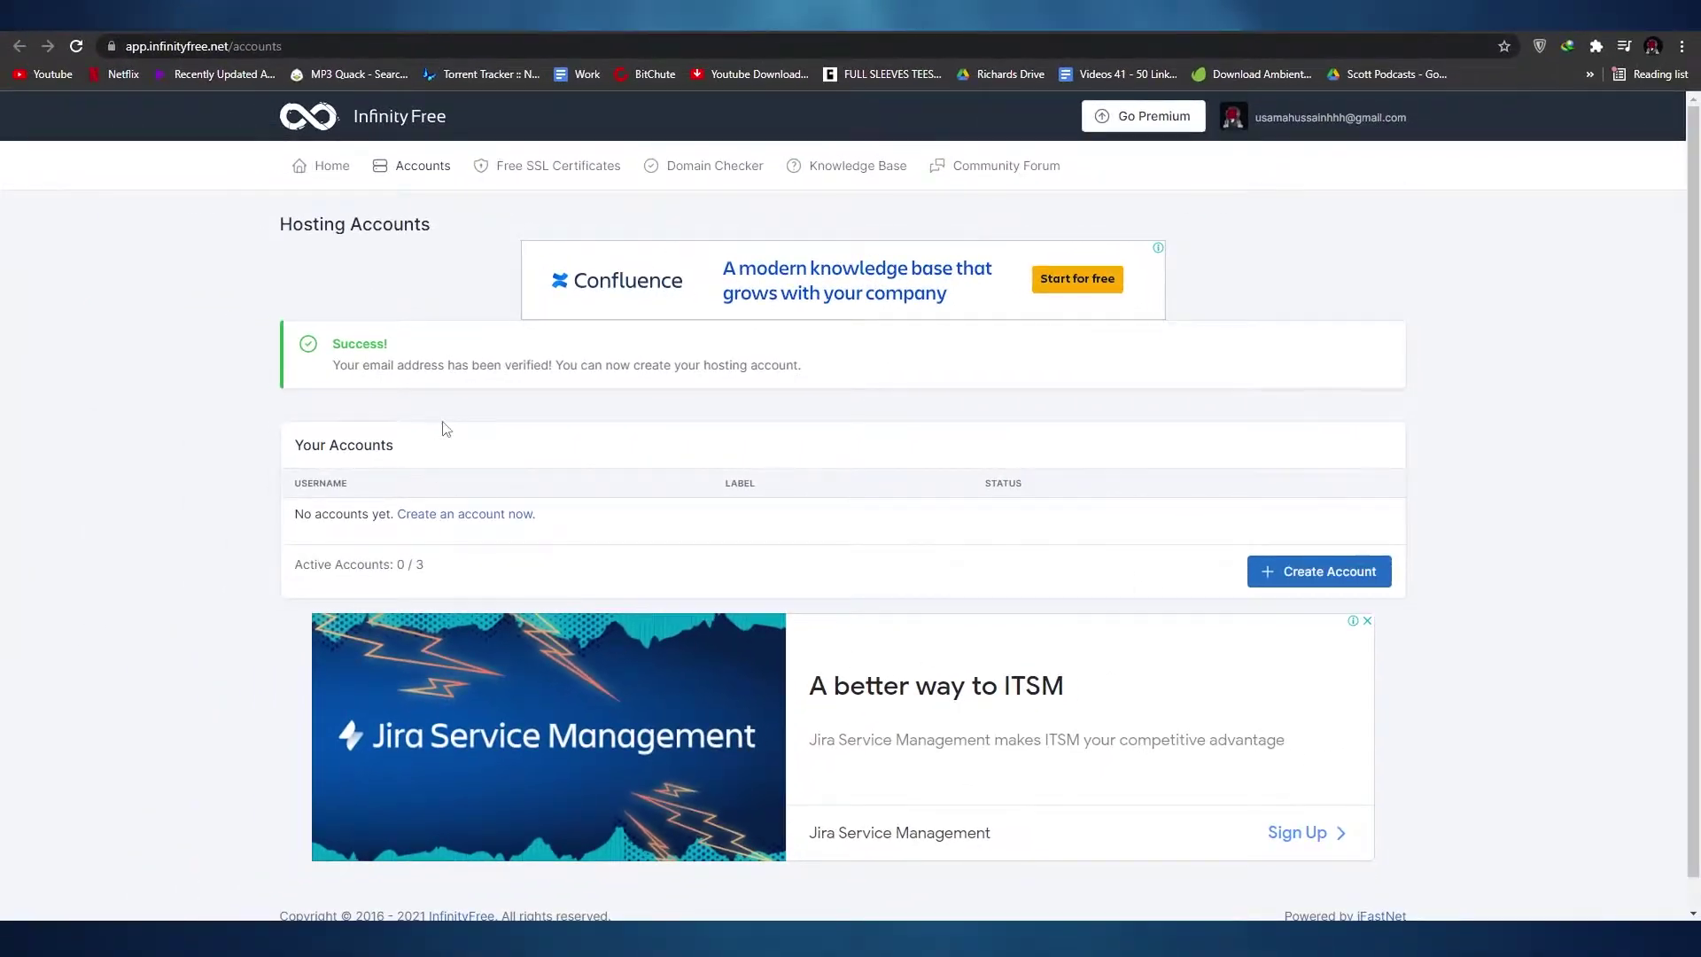
- Start creating a new hosting account from the hosting accounts overview
scroll(429, 379, "down", 1)
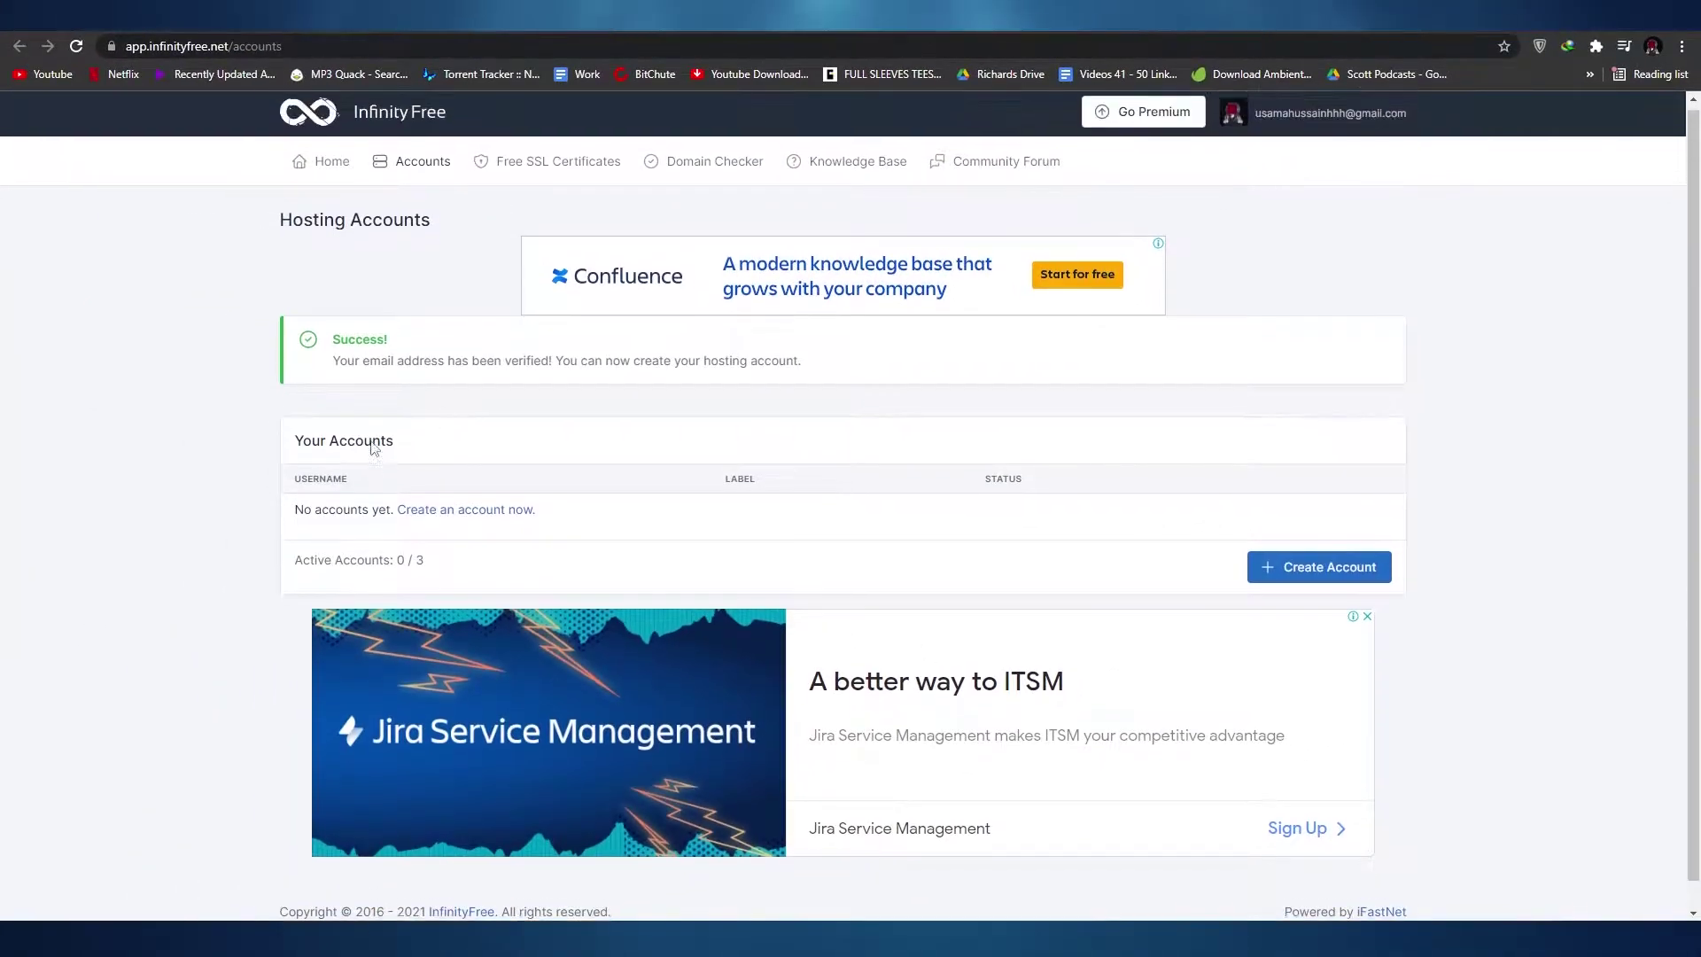
scroll(372, 447, "up", 1)
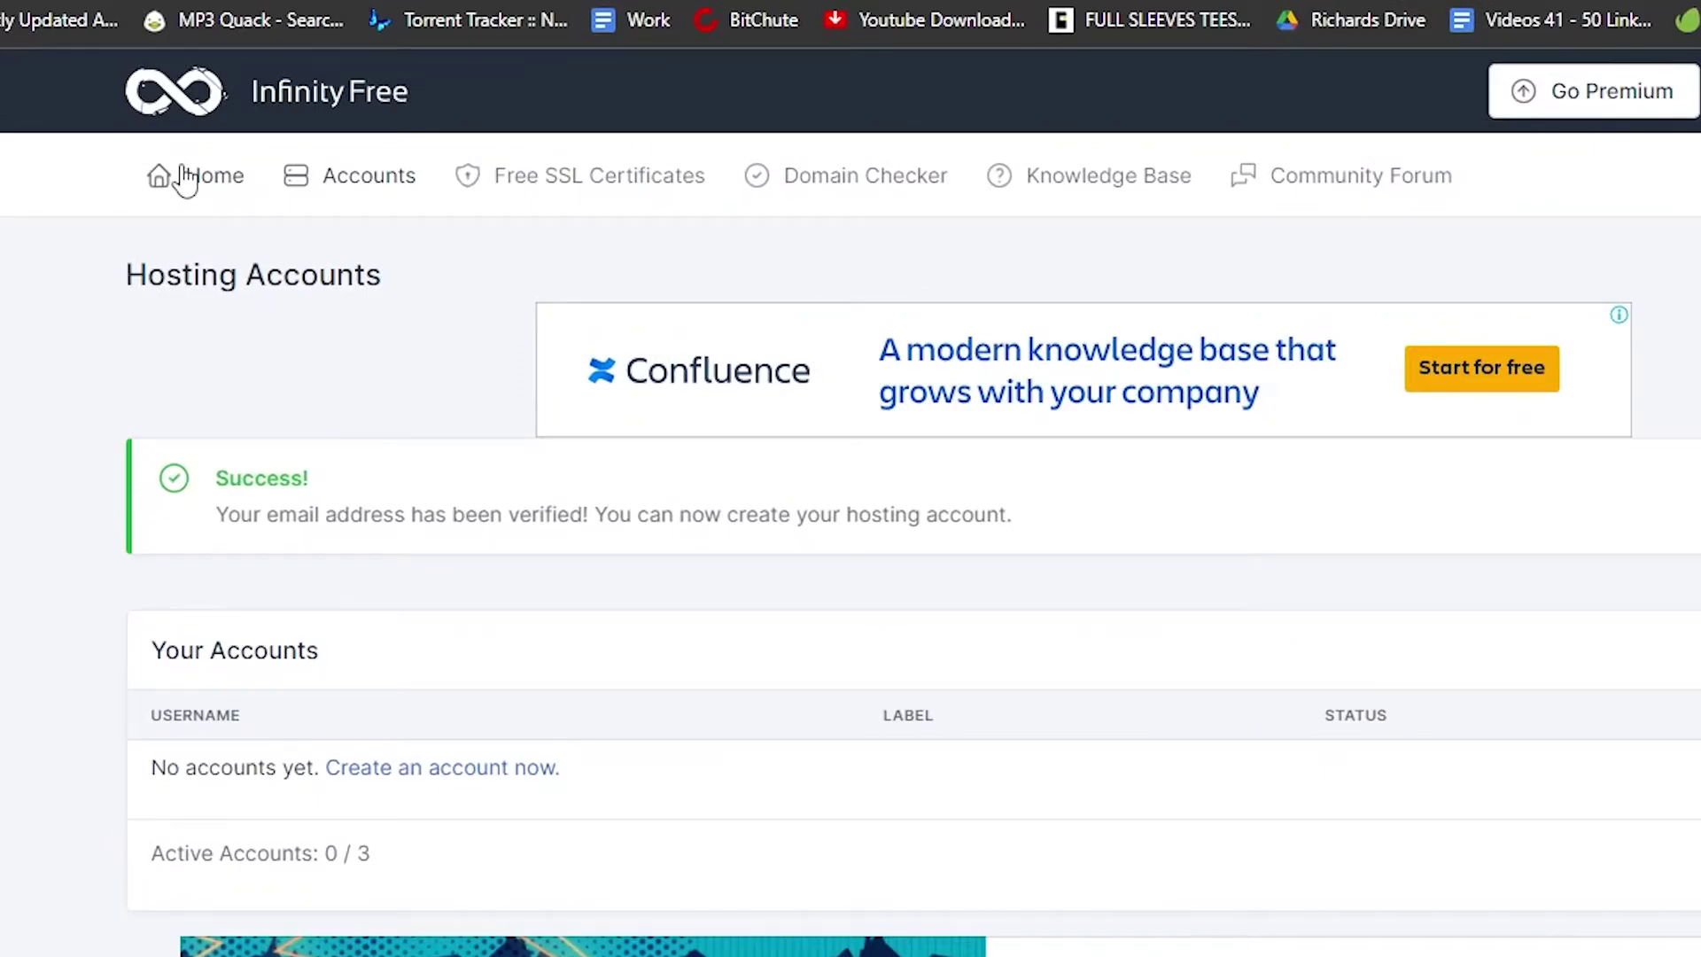
left_click(186, 182)
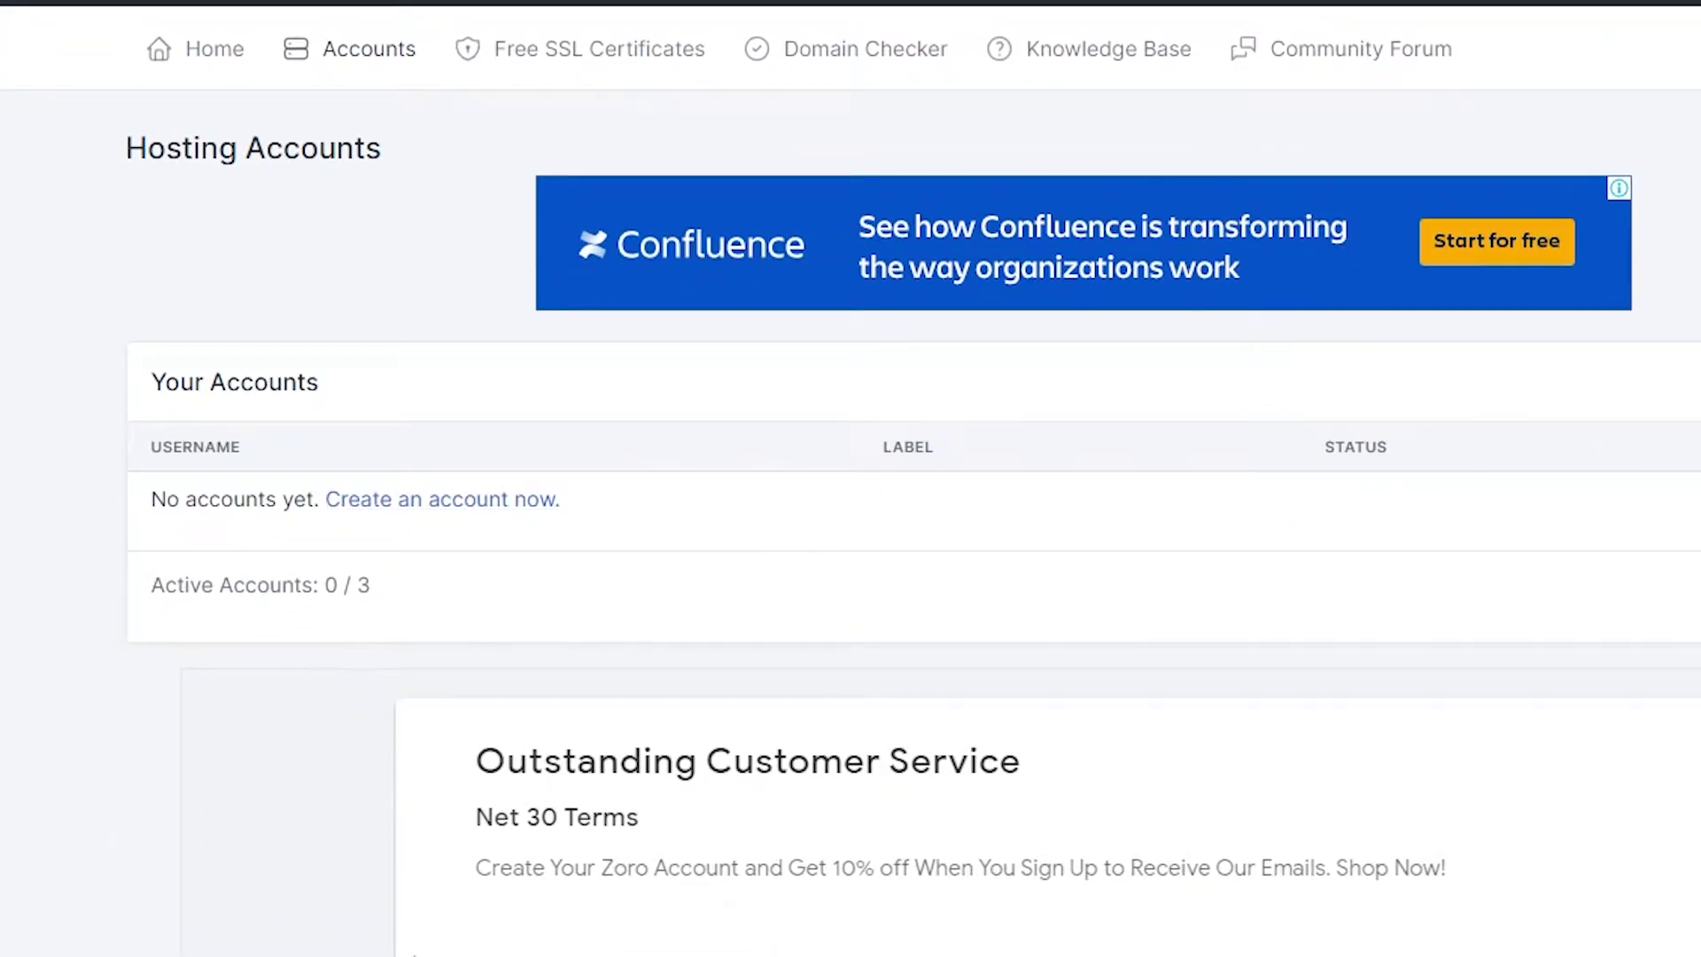
left_click_drag(320, 586, 364, 595)
left_click(525, 598)
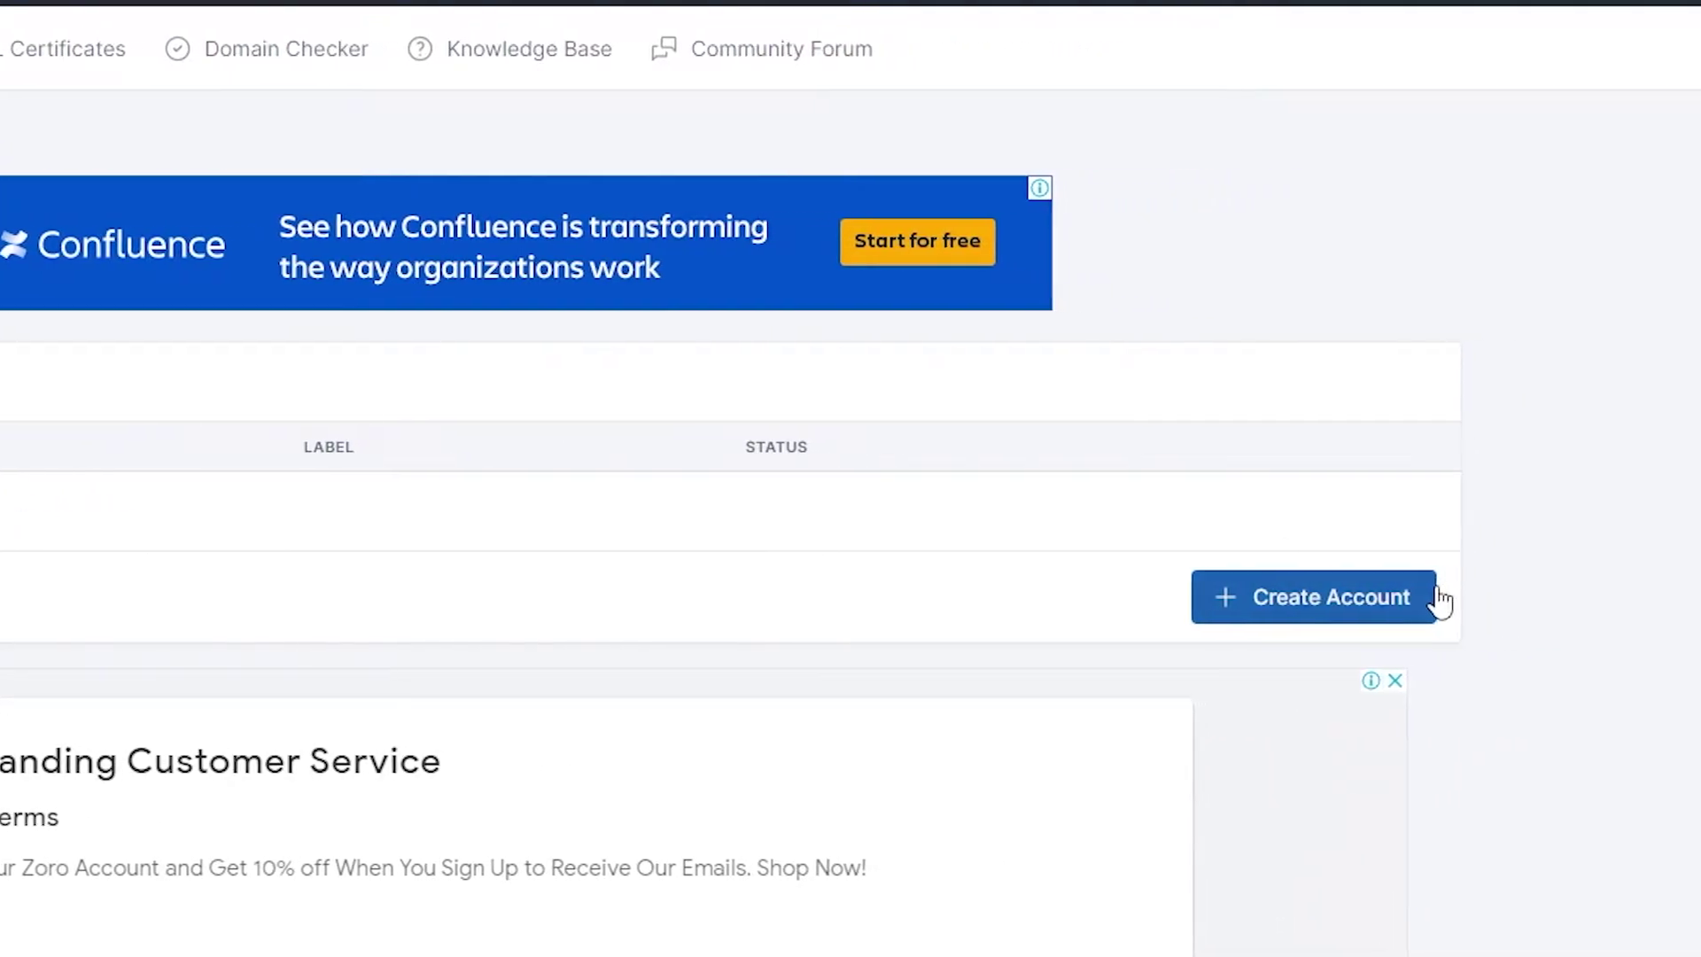
left_click(1353, 603)
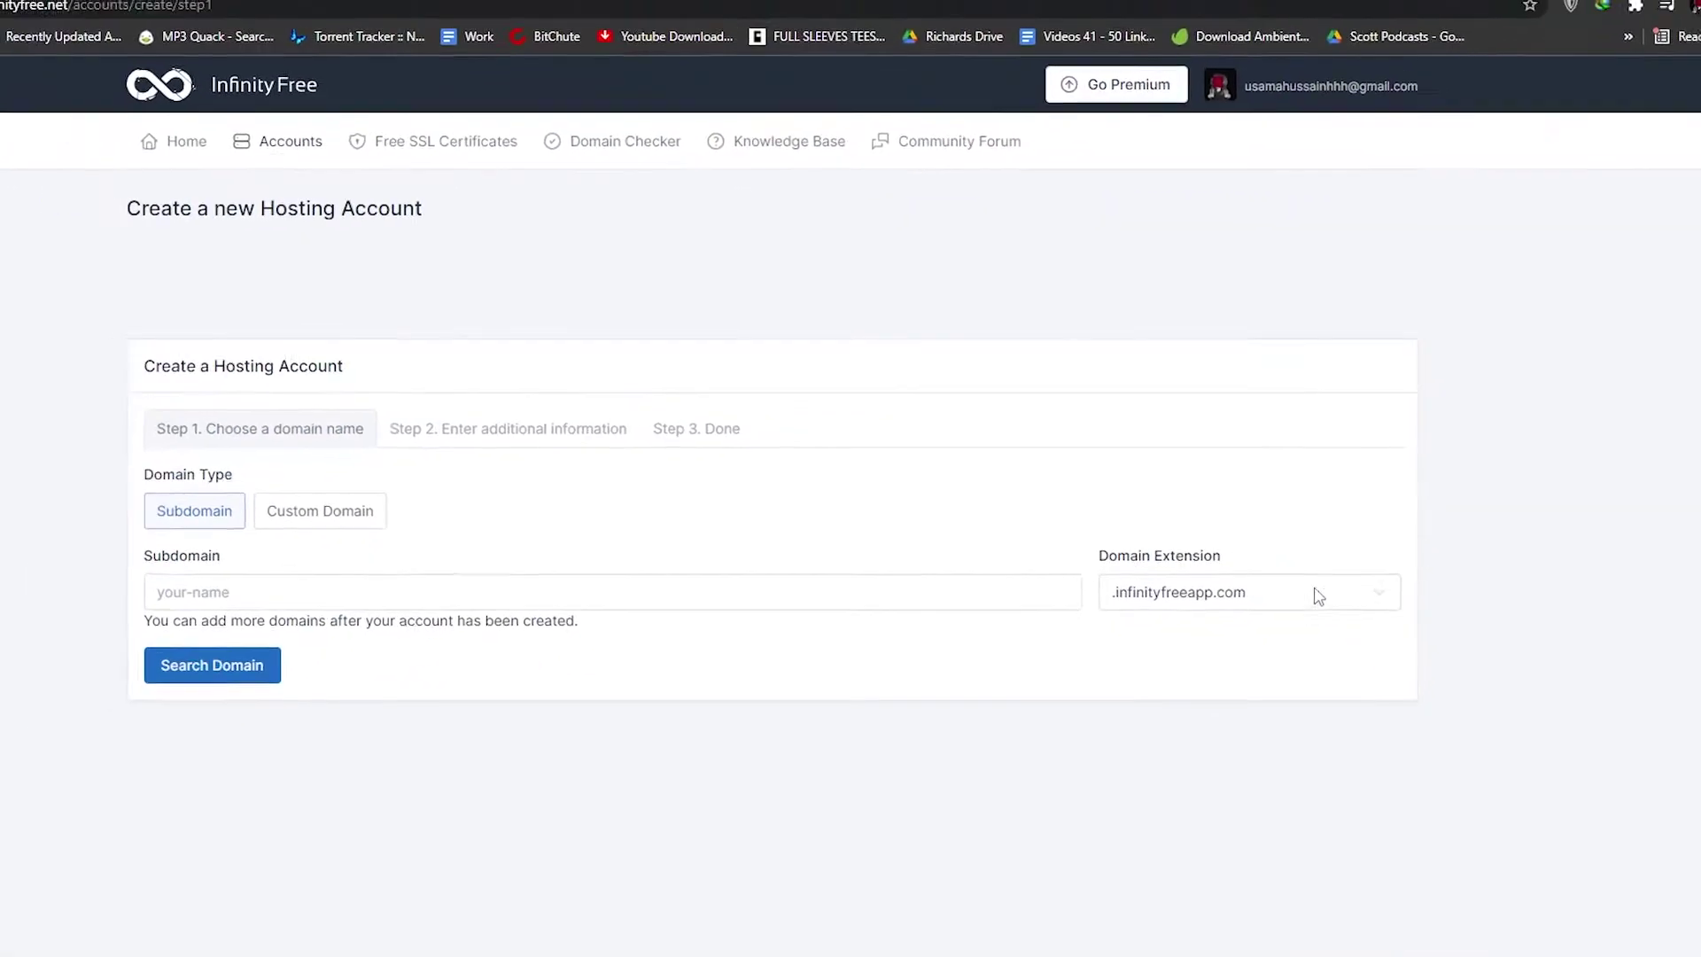
- Compare the Custom Domain and Subdomain options for the new hosting account, ending with Subdomain as the domain type
scroll(445, 409, "down", 1)
scroll(445, 410, "up", 1)
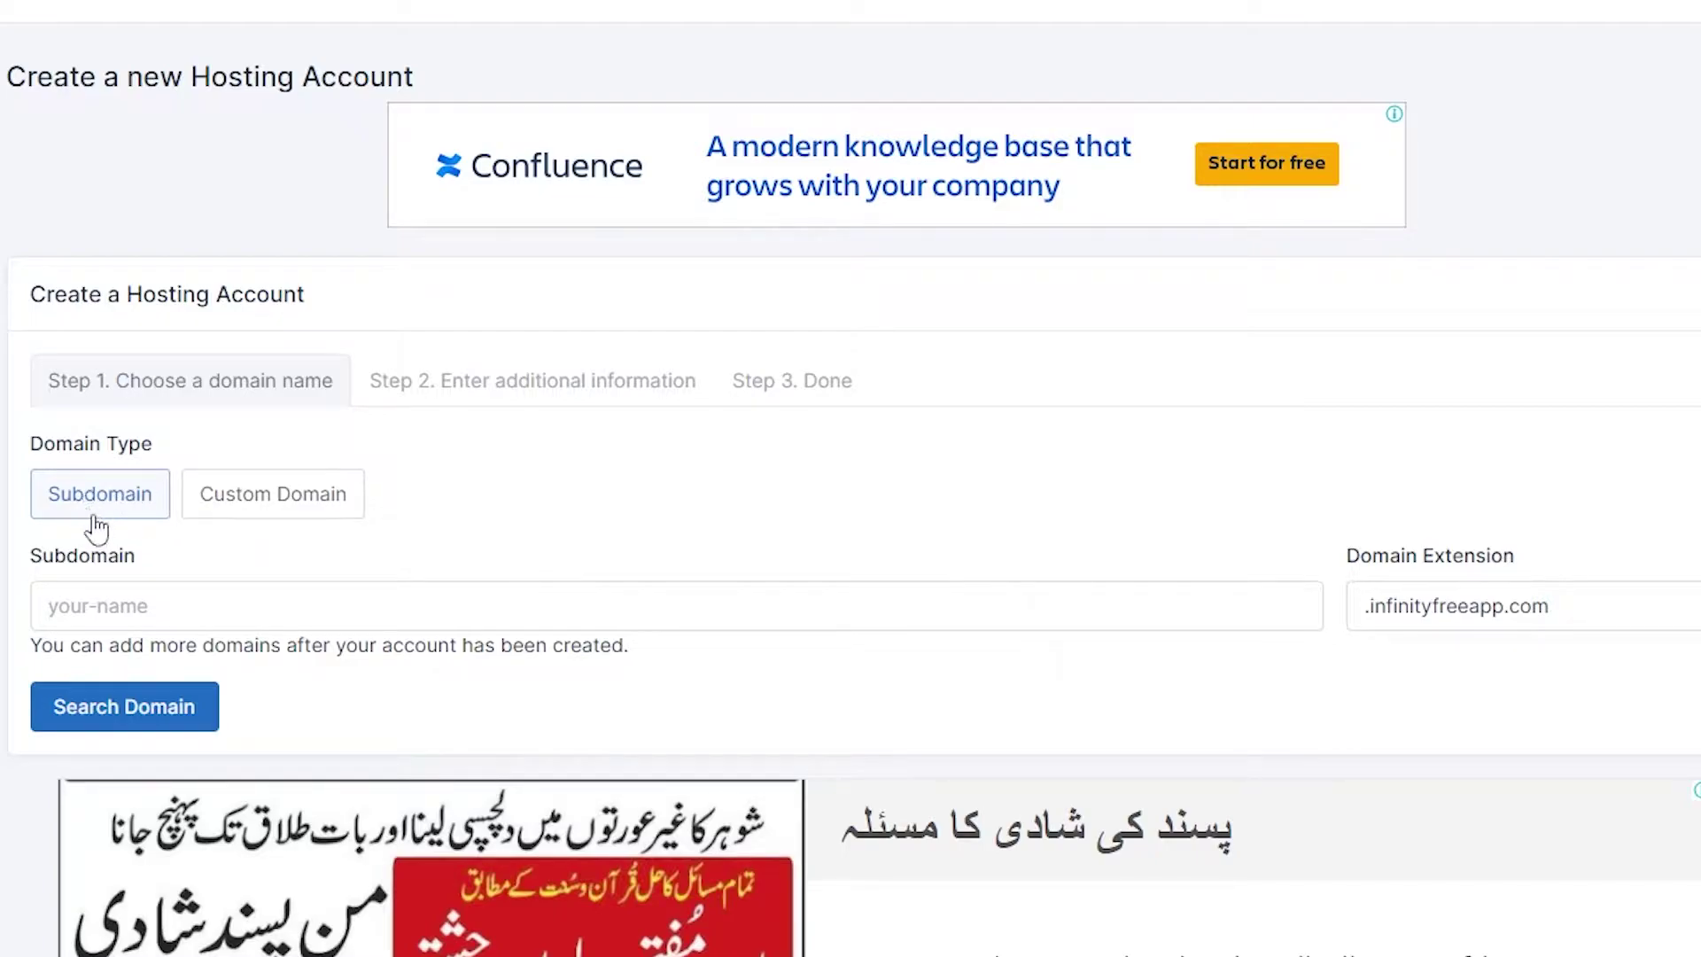
left_click(267, 512)
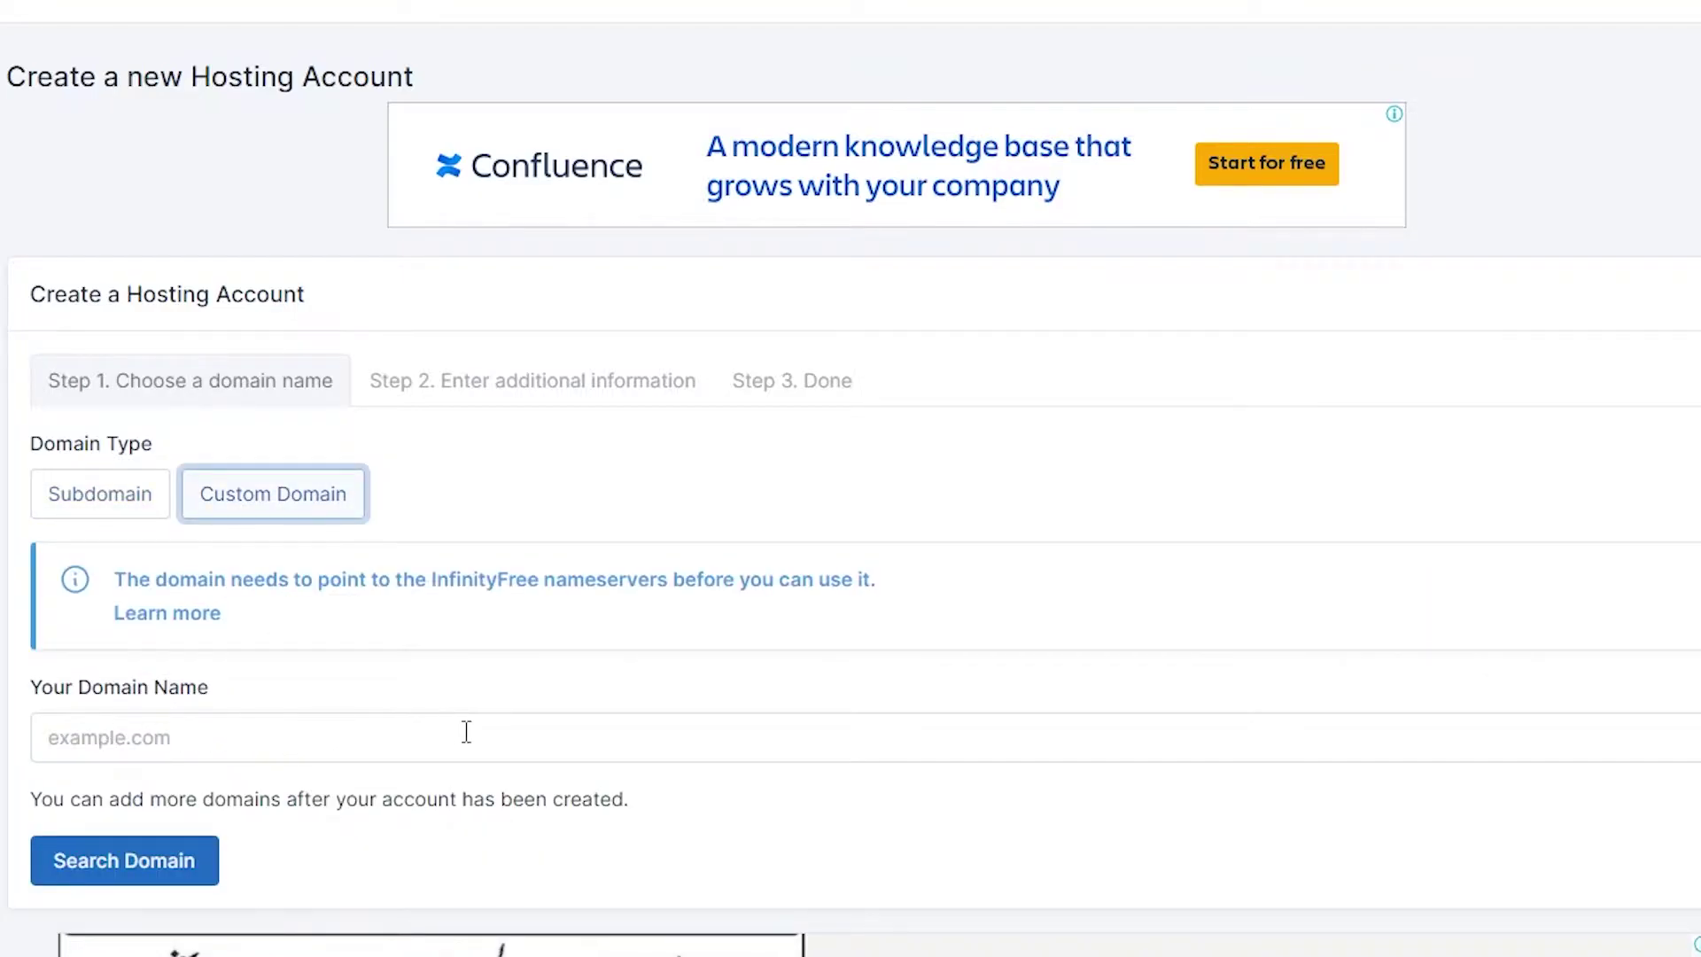
left_click(92, 521)
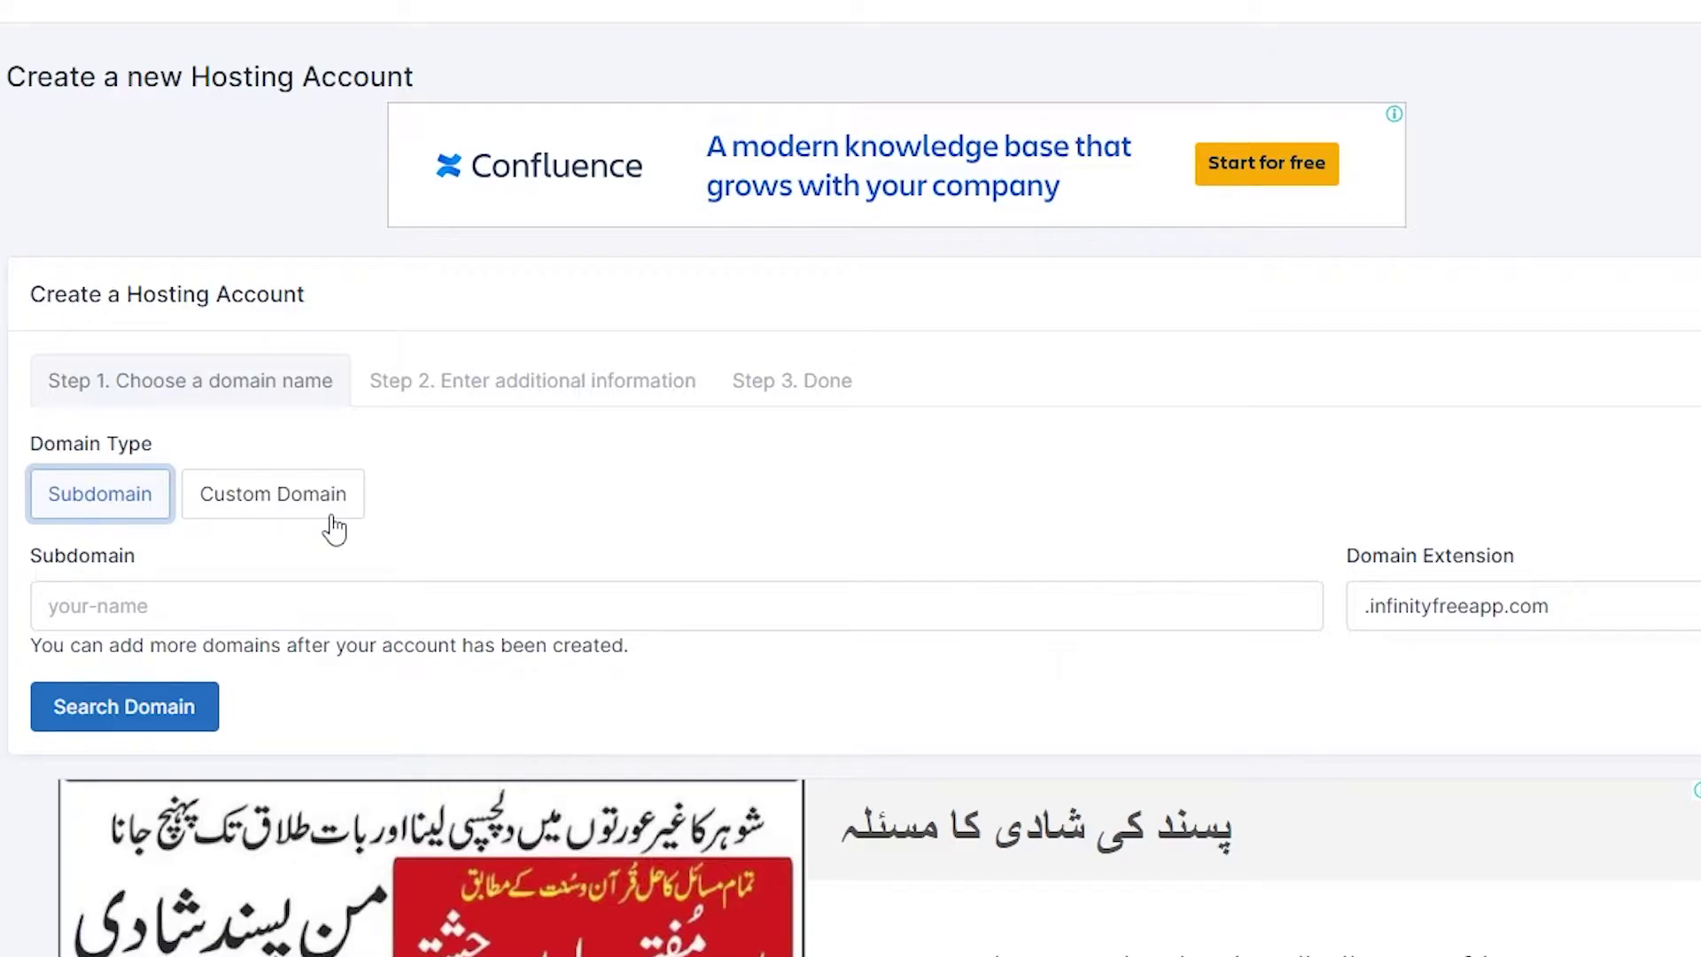
- Enter the chosen subdomain name with the .infinityfreeapp.com extension and check whether the domain is available
left_click(134, 607)
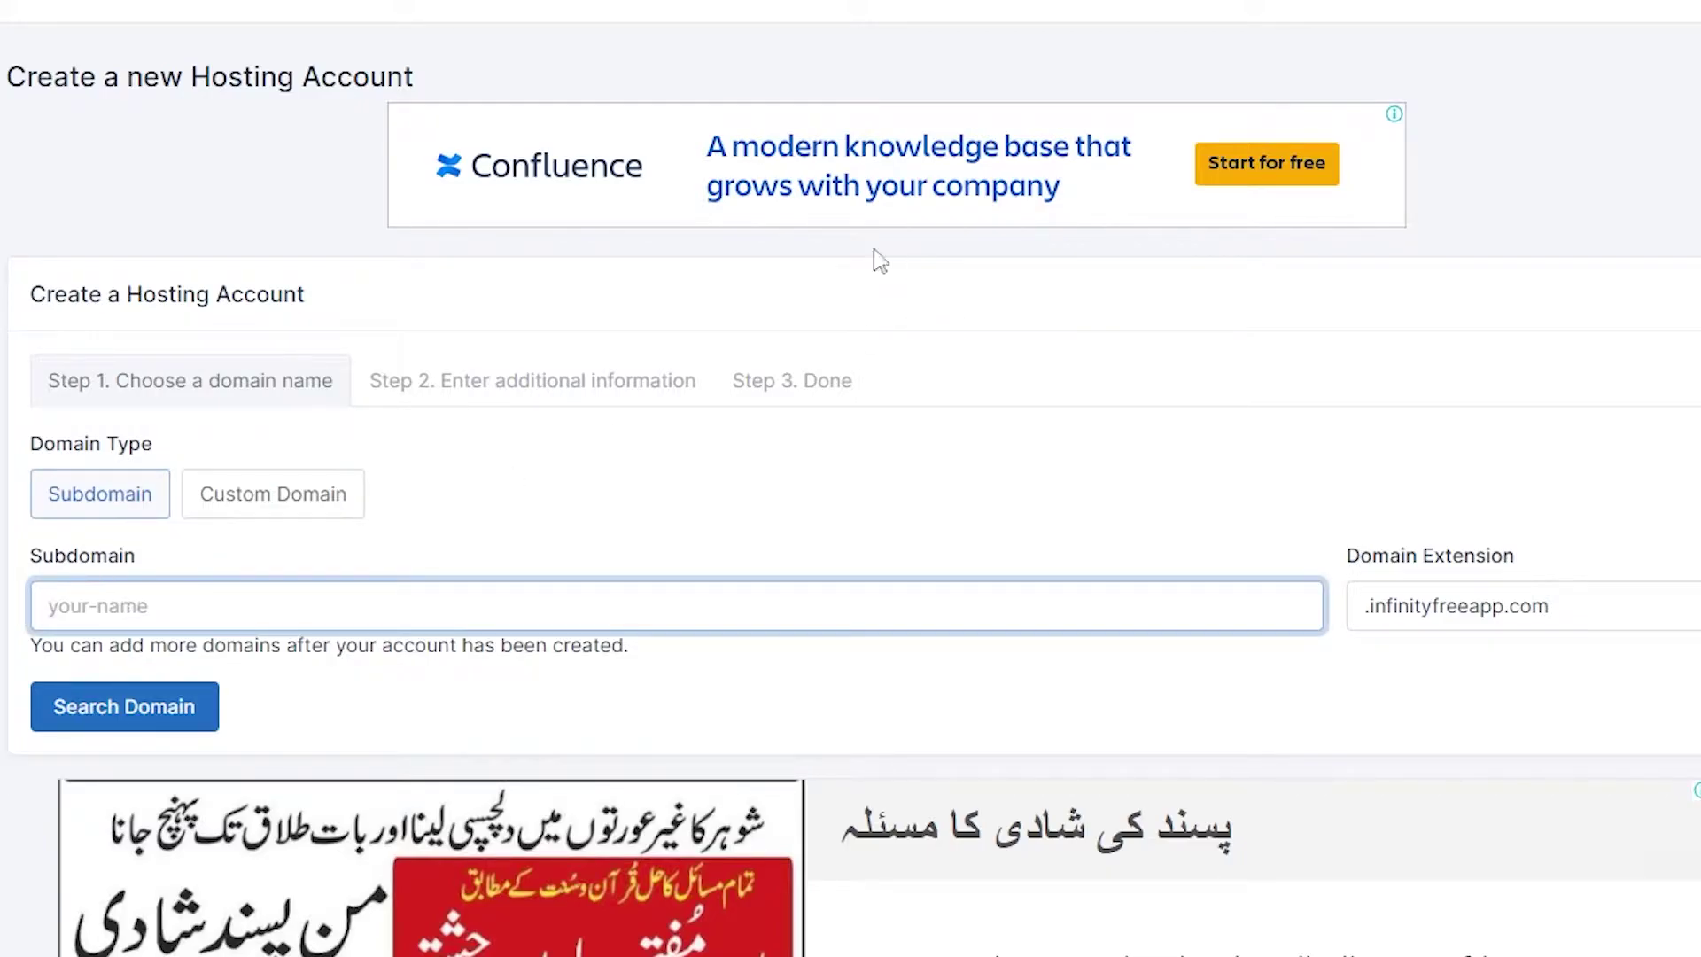
type("osamahusssain")
left_click(151, 722)
- Fill in the account password in the additional information and create the hosting account
scroll(54, 674, "down", 3)
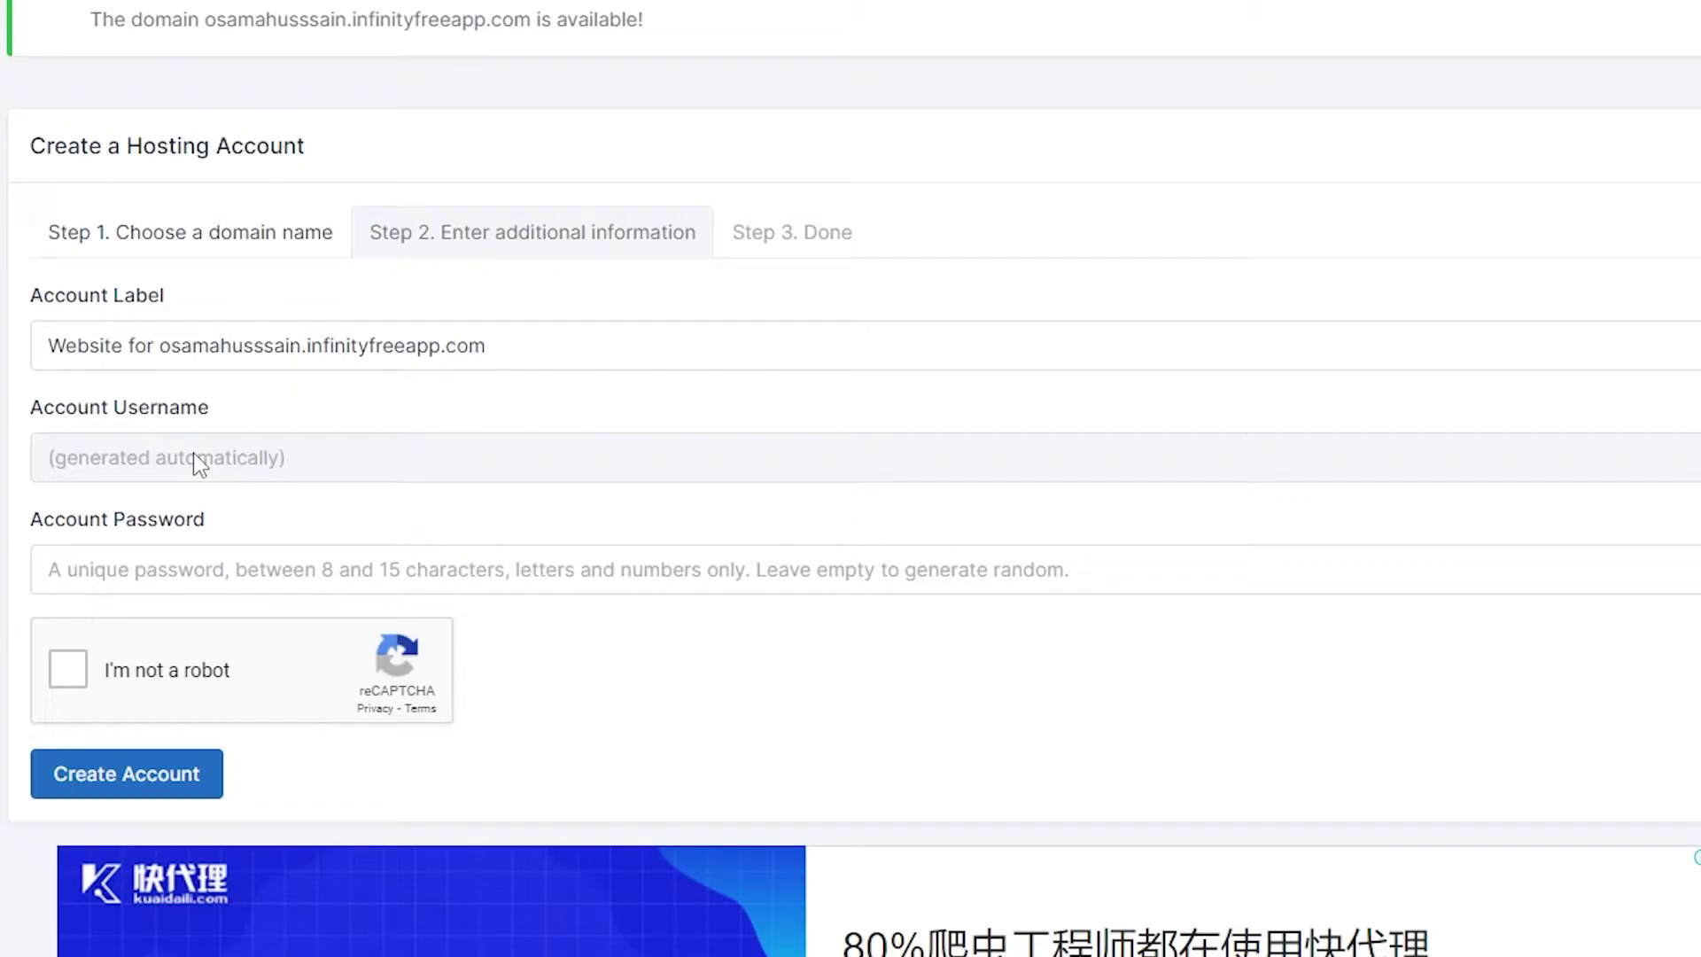
left_click(114, 578)
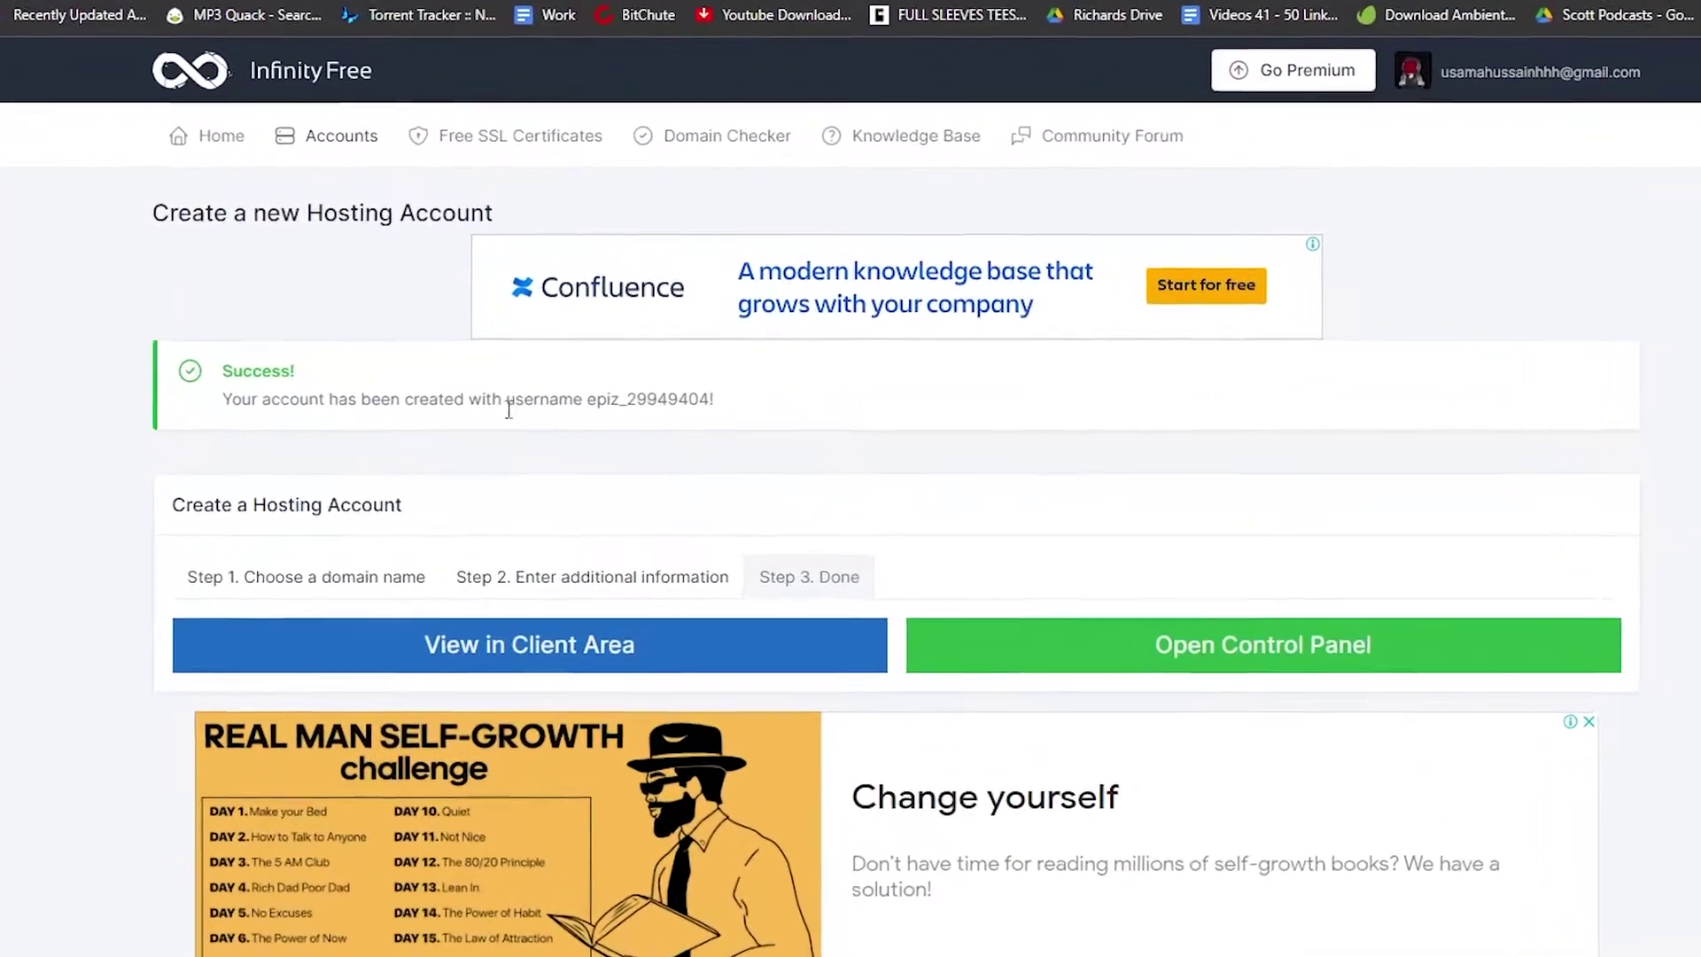
- Highlight the username of the new hosting account and open the account in the client area
left_click_drag(569, 431, 710, 434)
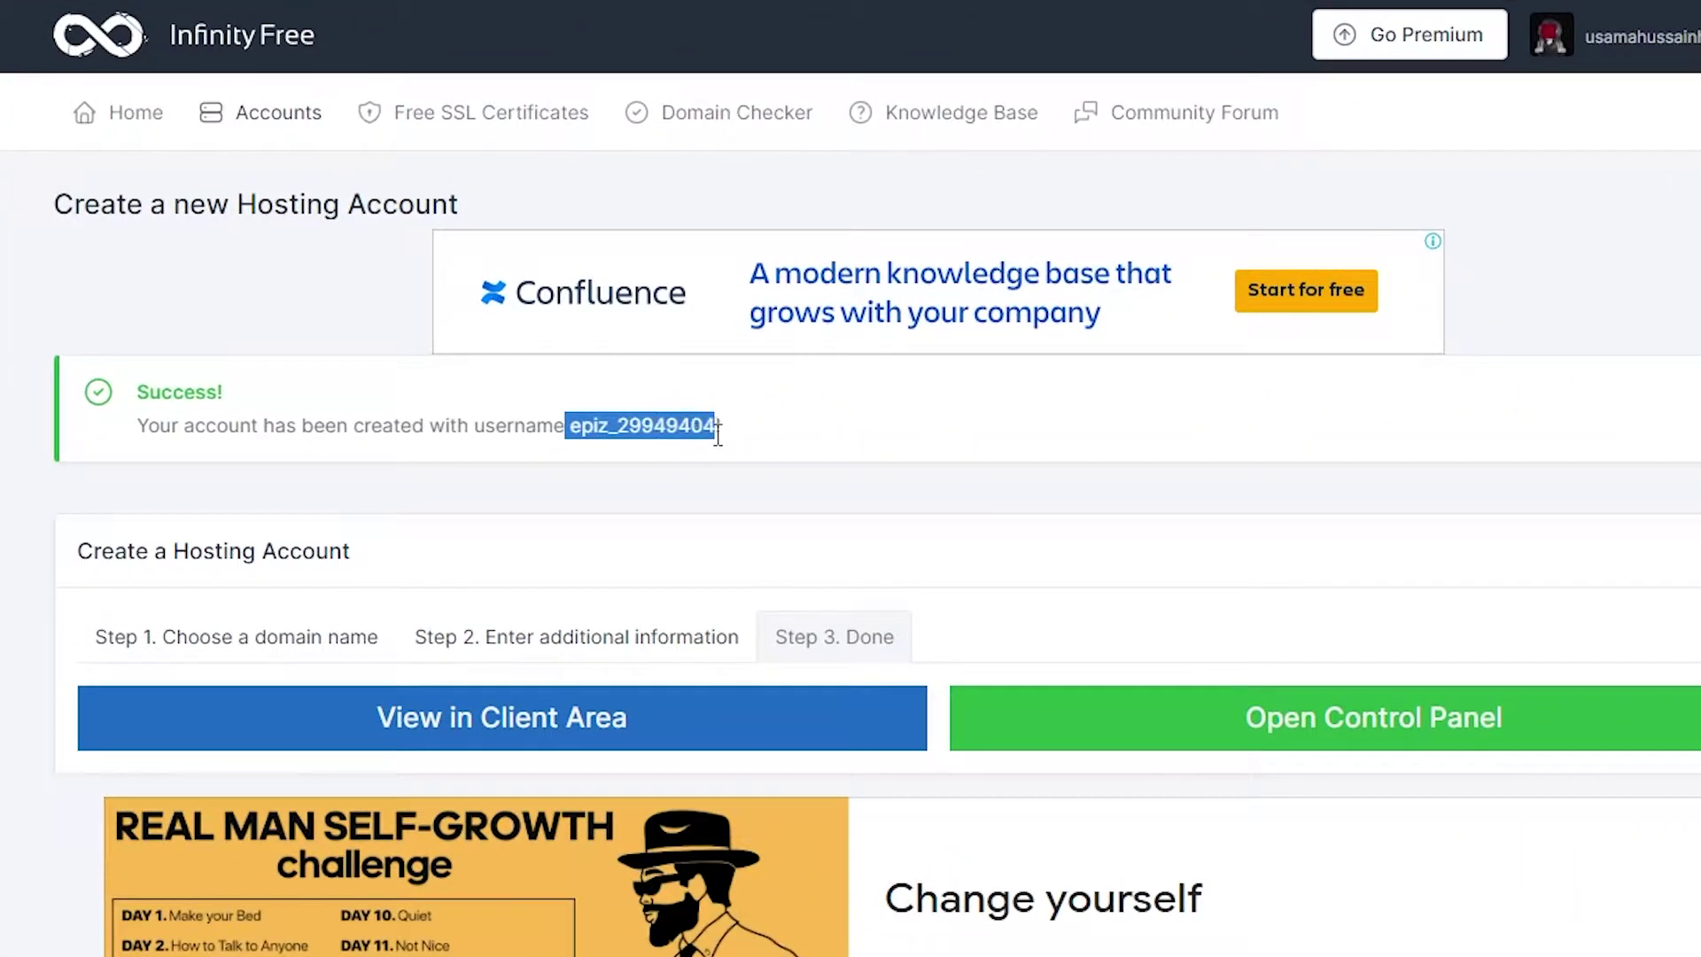
left_click(732, 448)
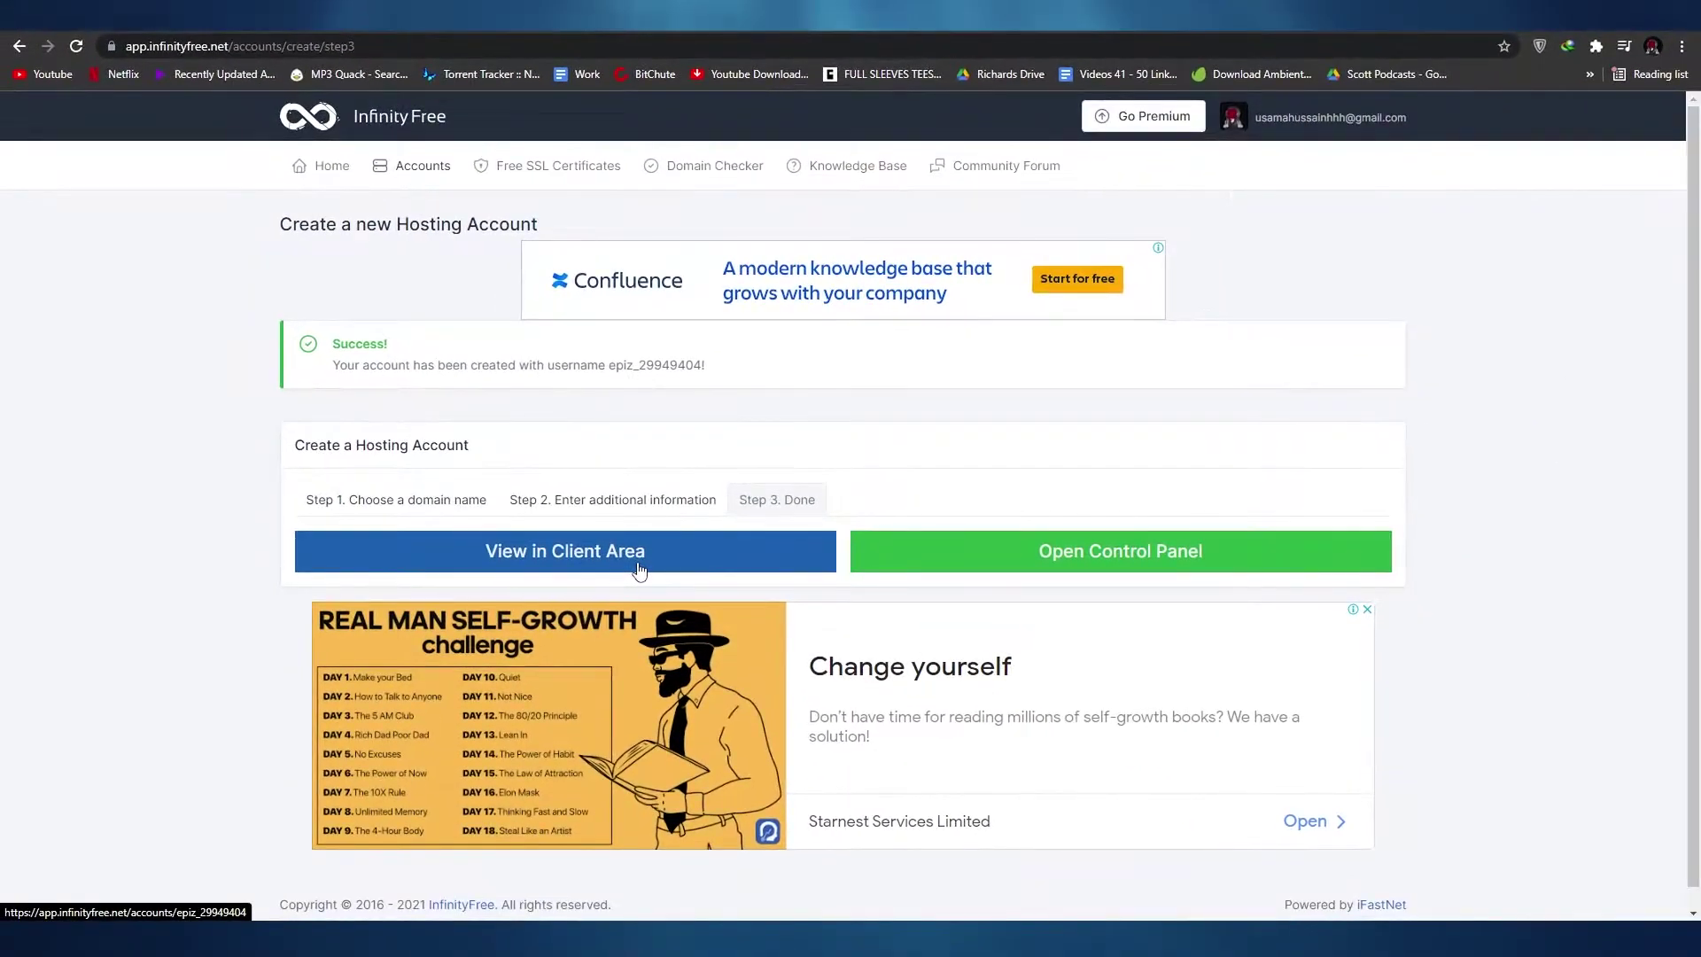
left_click(625, 689)
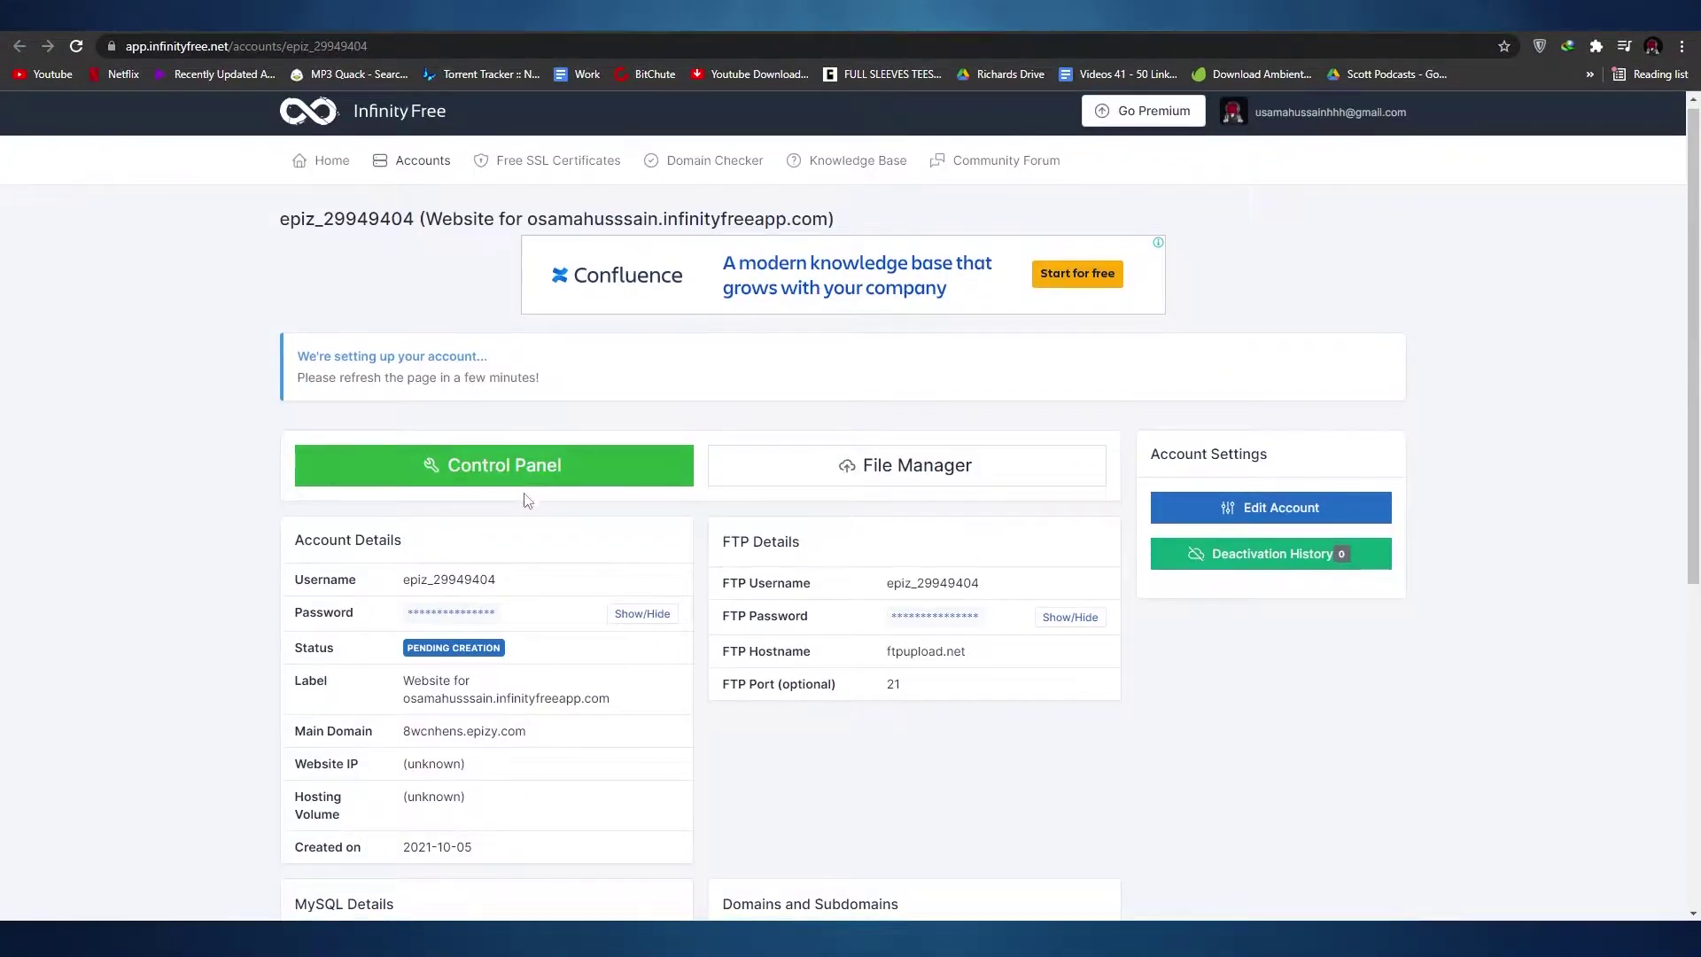
- Review the new account's login, FTP, MySQL and domain details, and try to open its File Manager
scroll(527, 501, "down", 3)
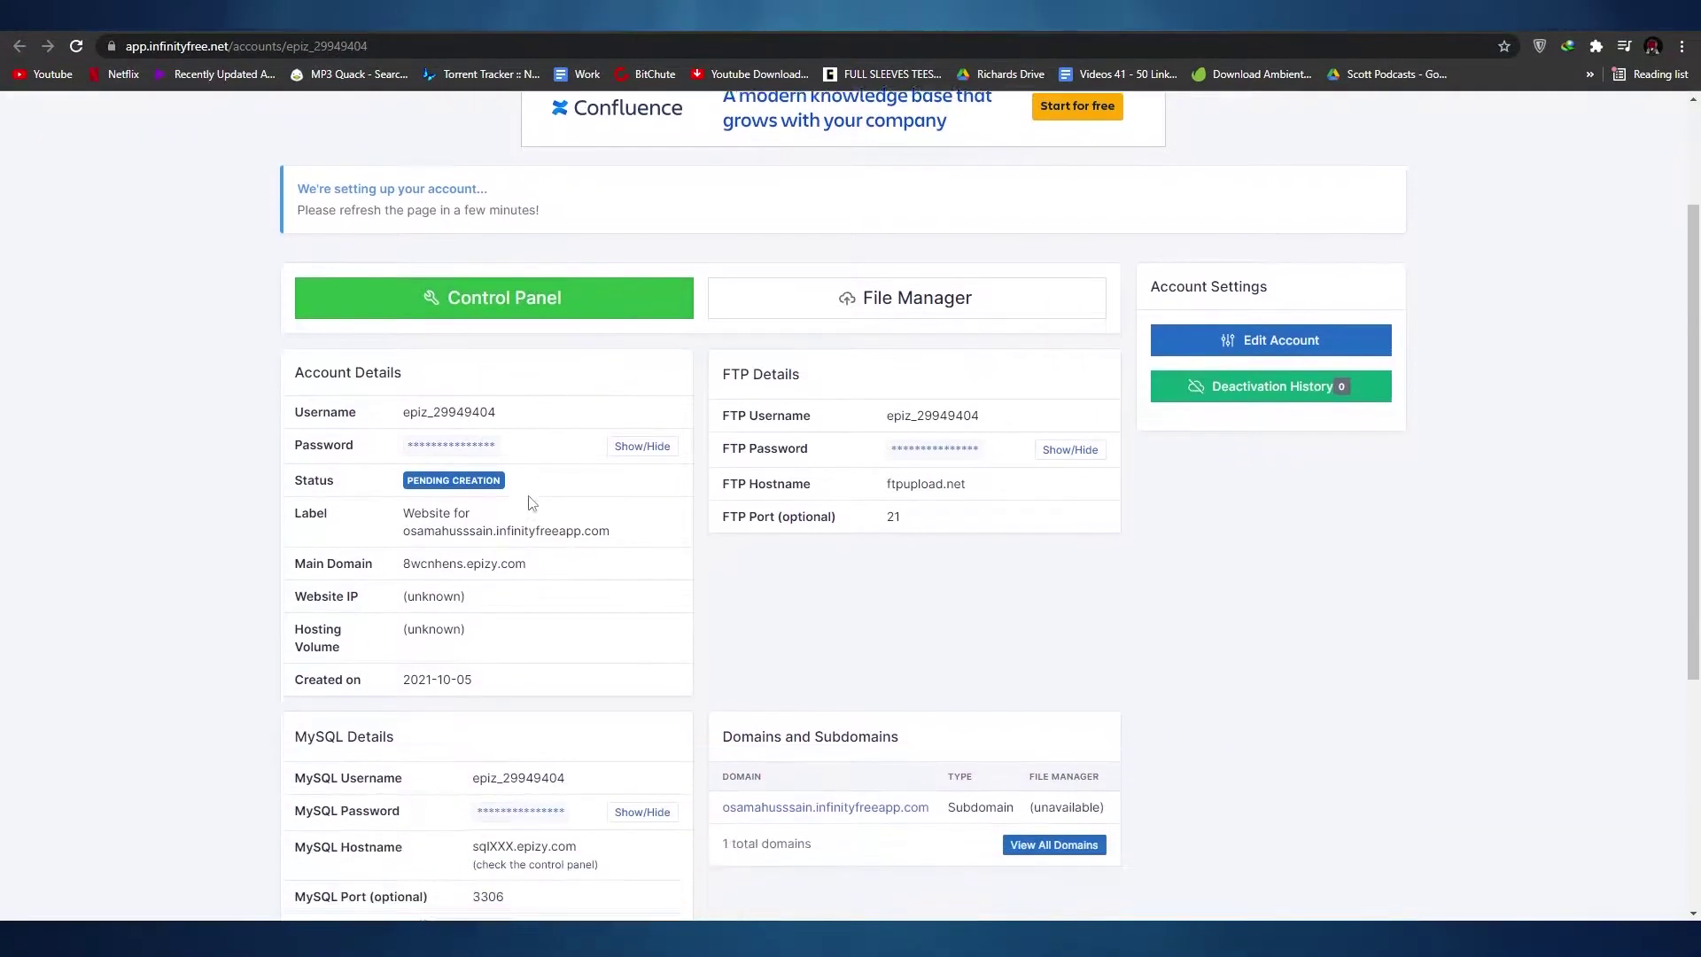
scroll(536, 505, "up", 2)
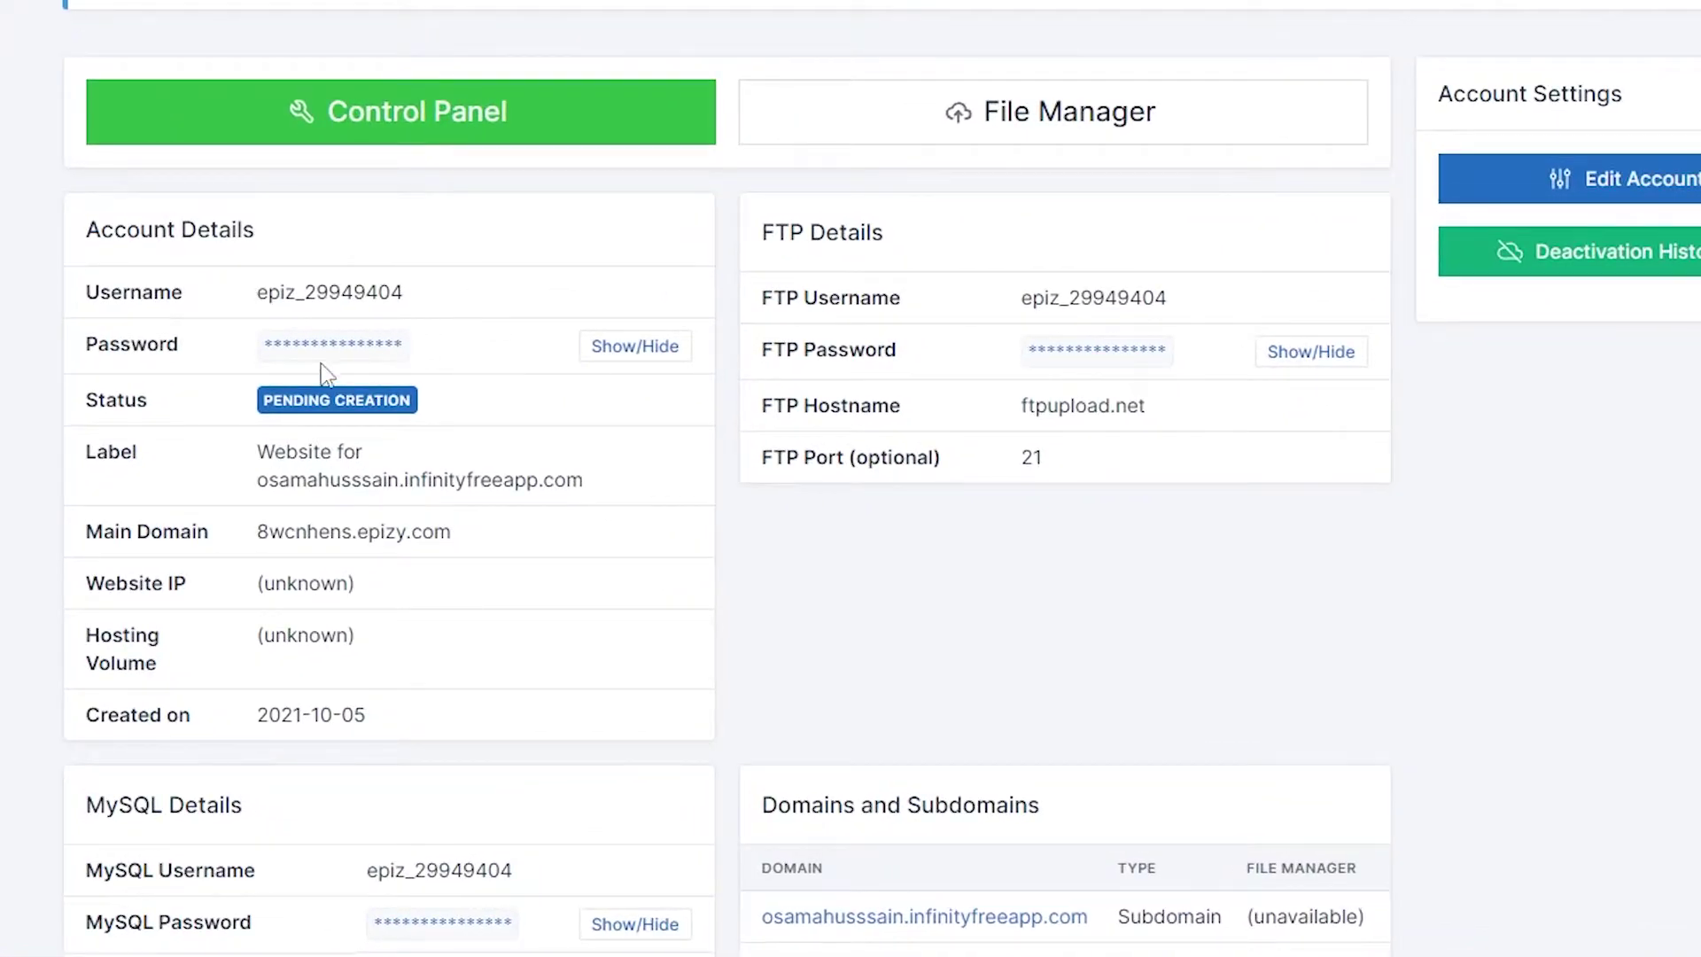
scroll(328, 346, "down", 2)
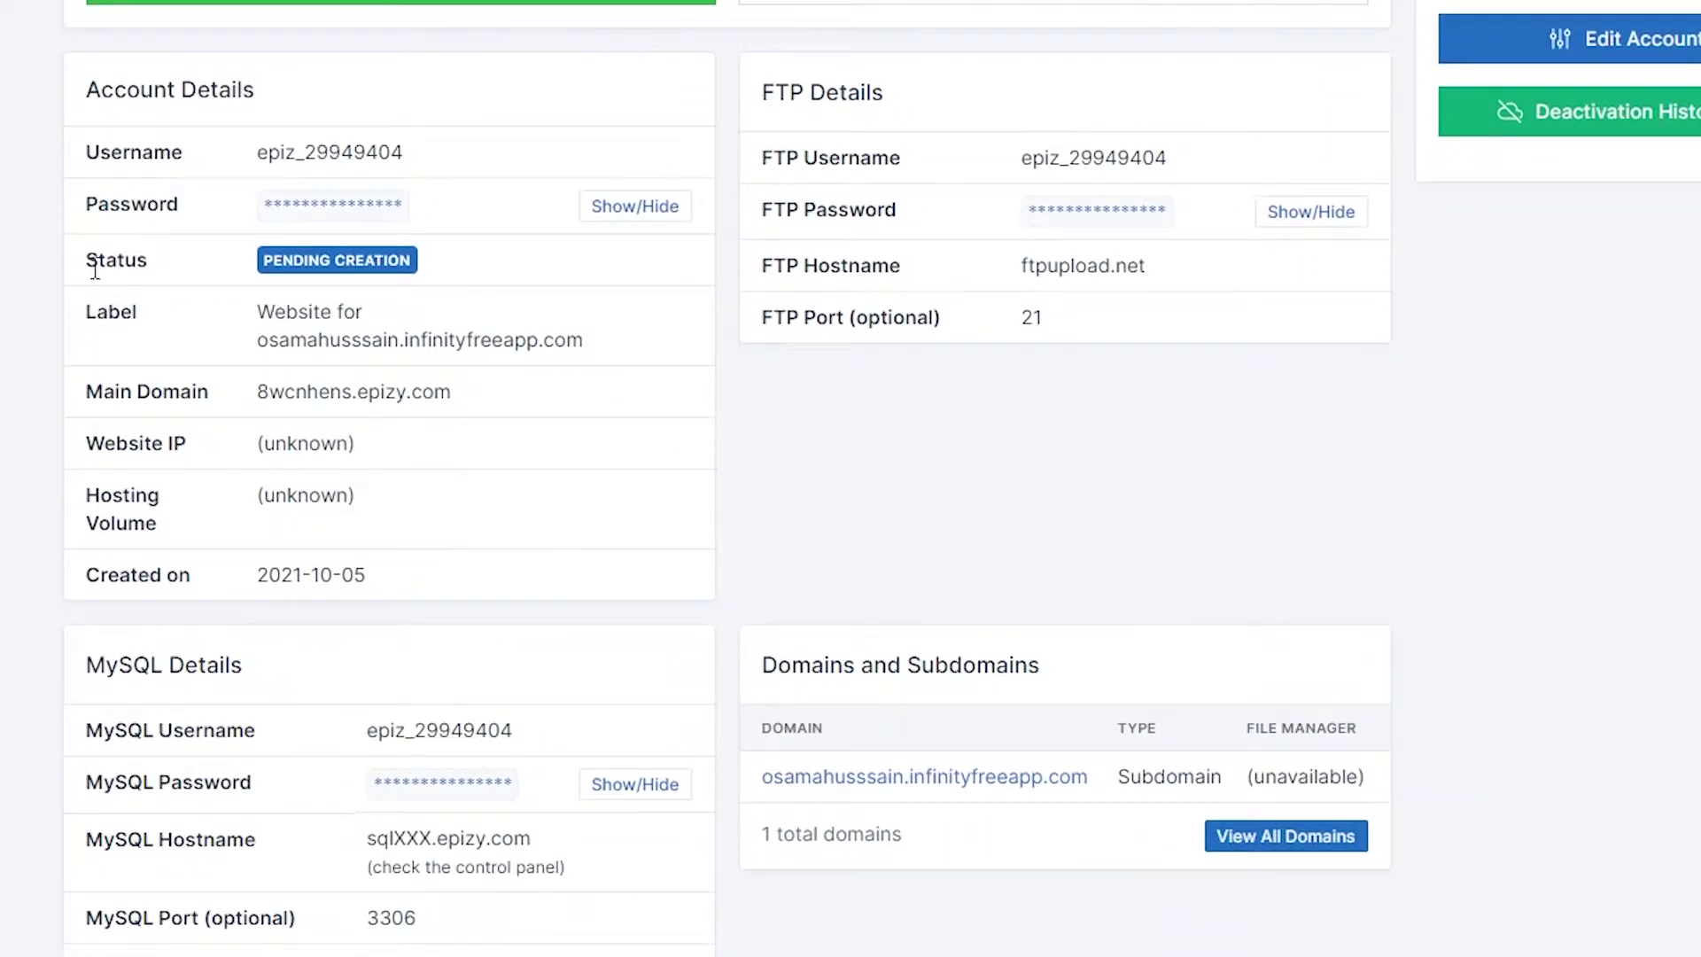
scroll(341, 275, "up", 2)
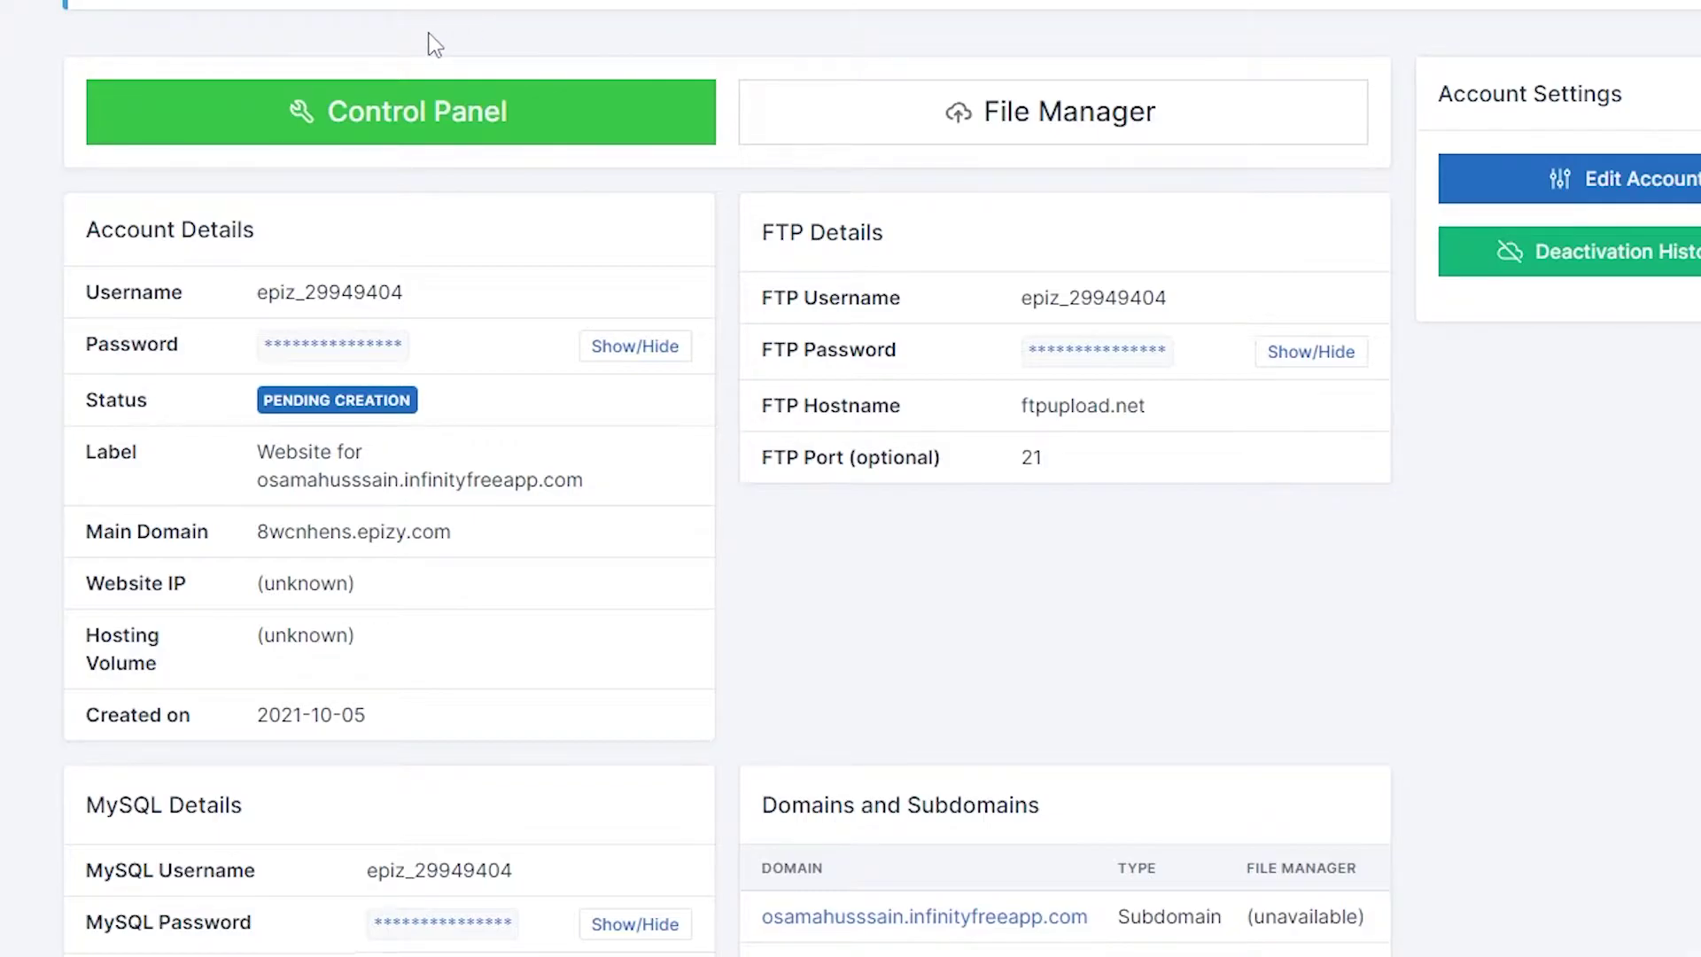
scroll(443, 46, "down", 8)
scroll(450, 46, "up", 6)
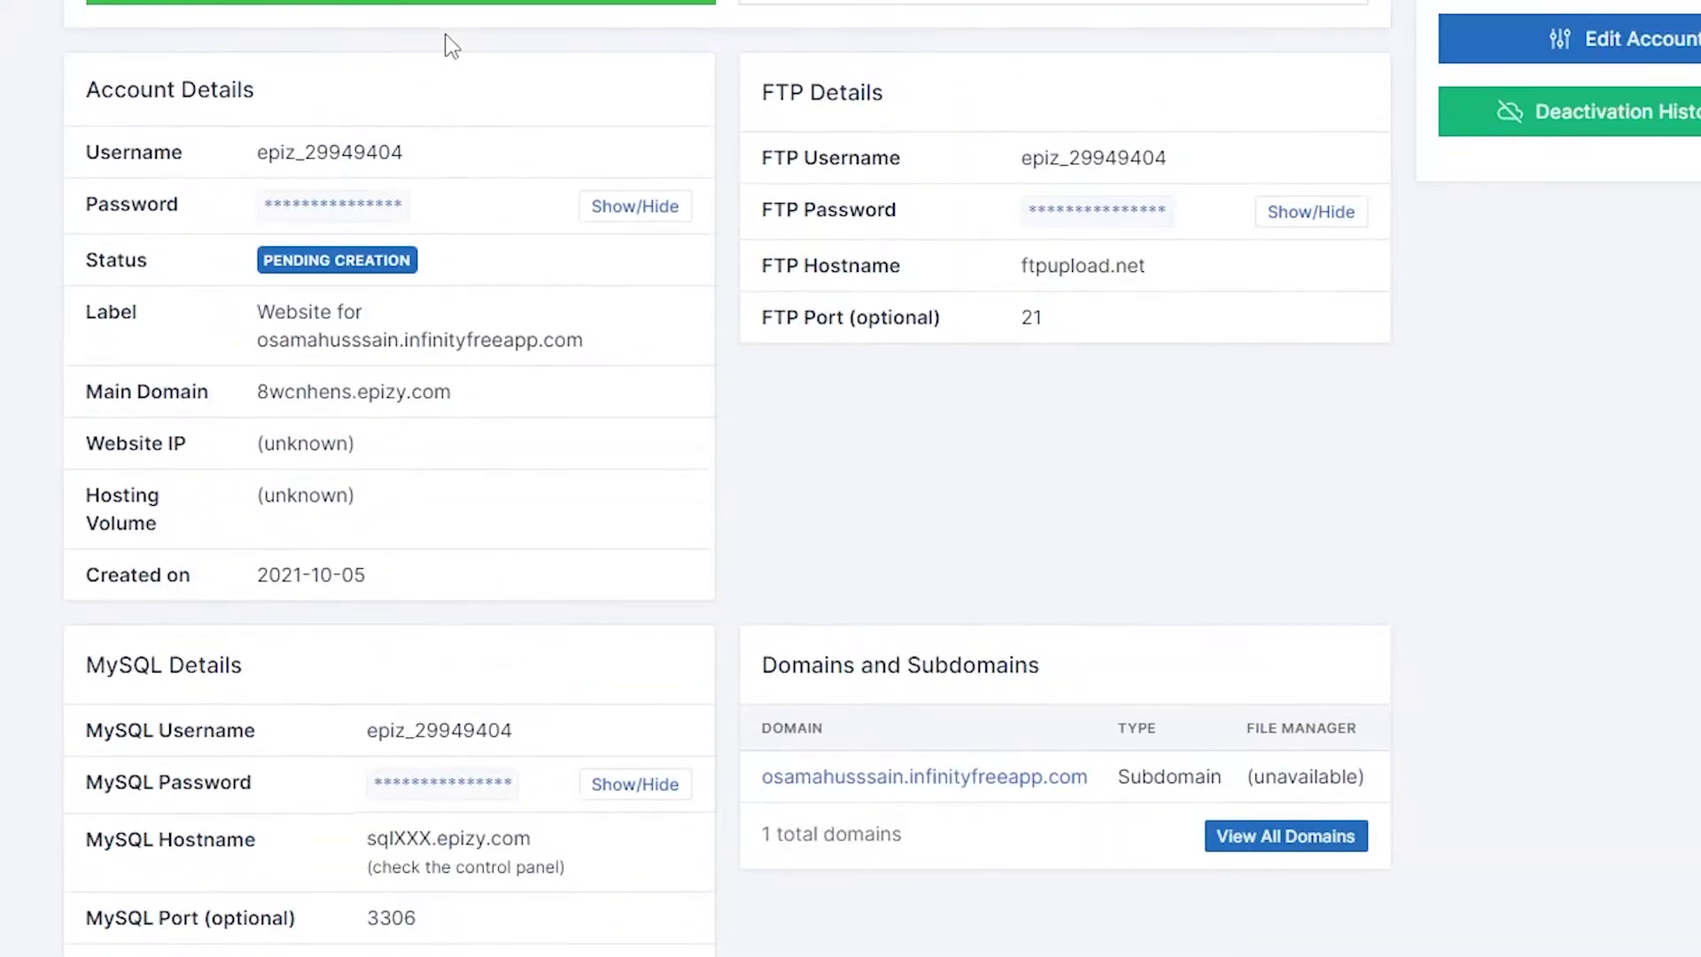
scroll(295, 717, "up", 1)
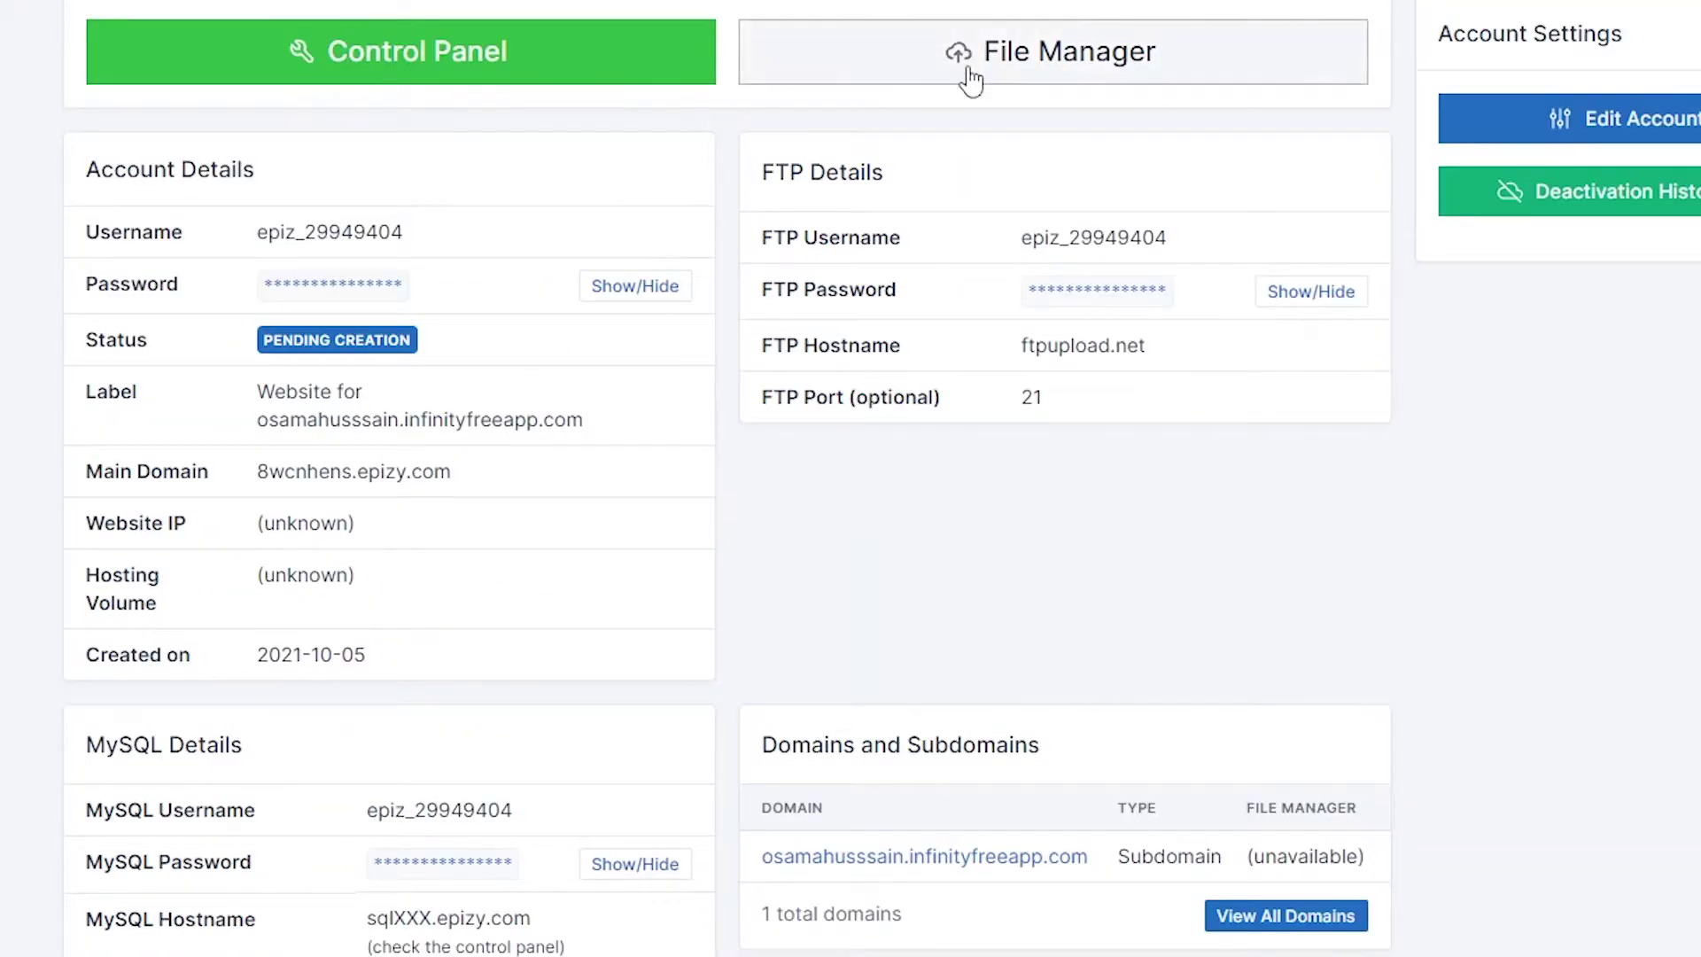
left_click(998, 76)
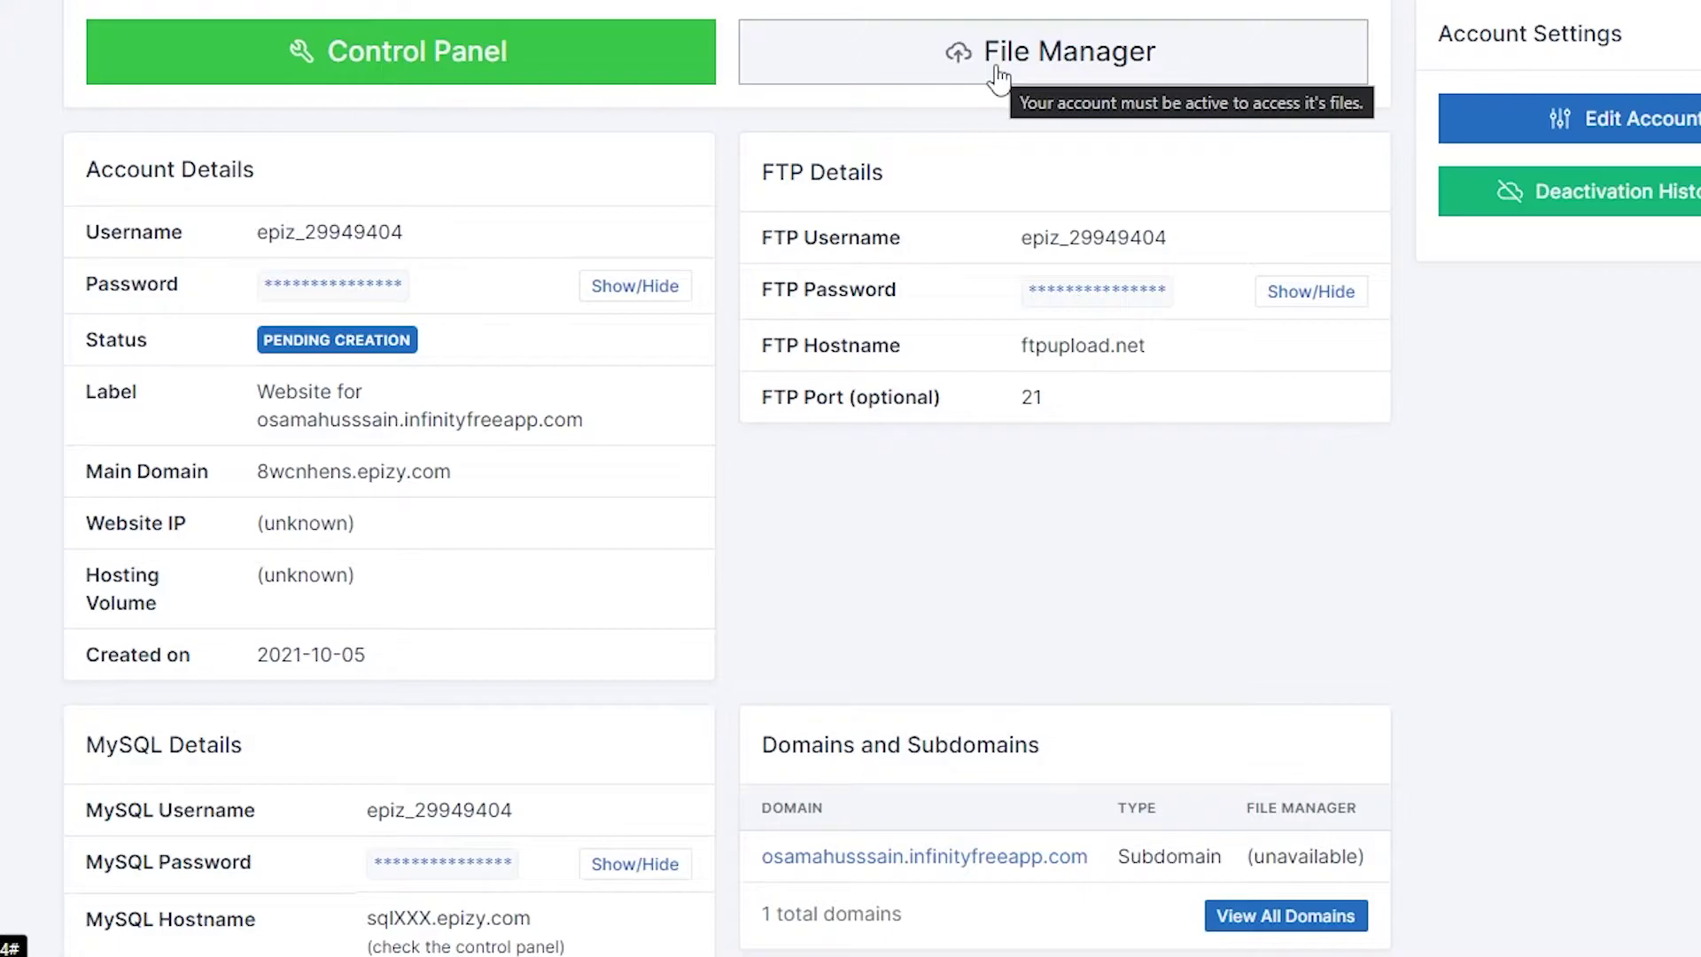
- Load the hosting account's control panel and approve receiving service notification emails
scroll(995, 124, "up", 2)
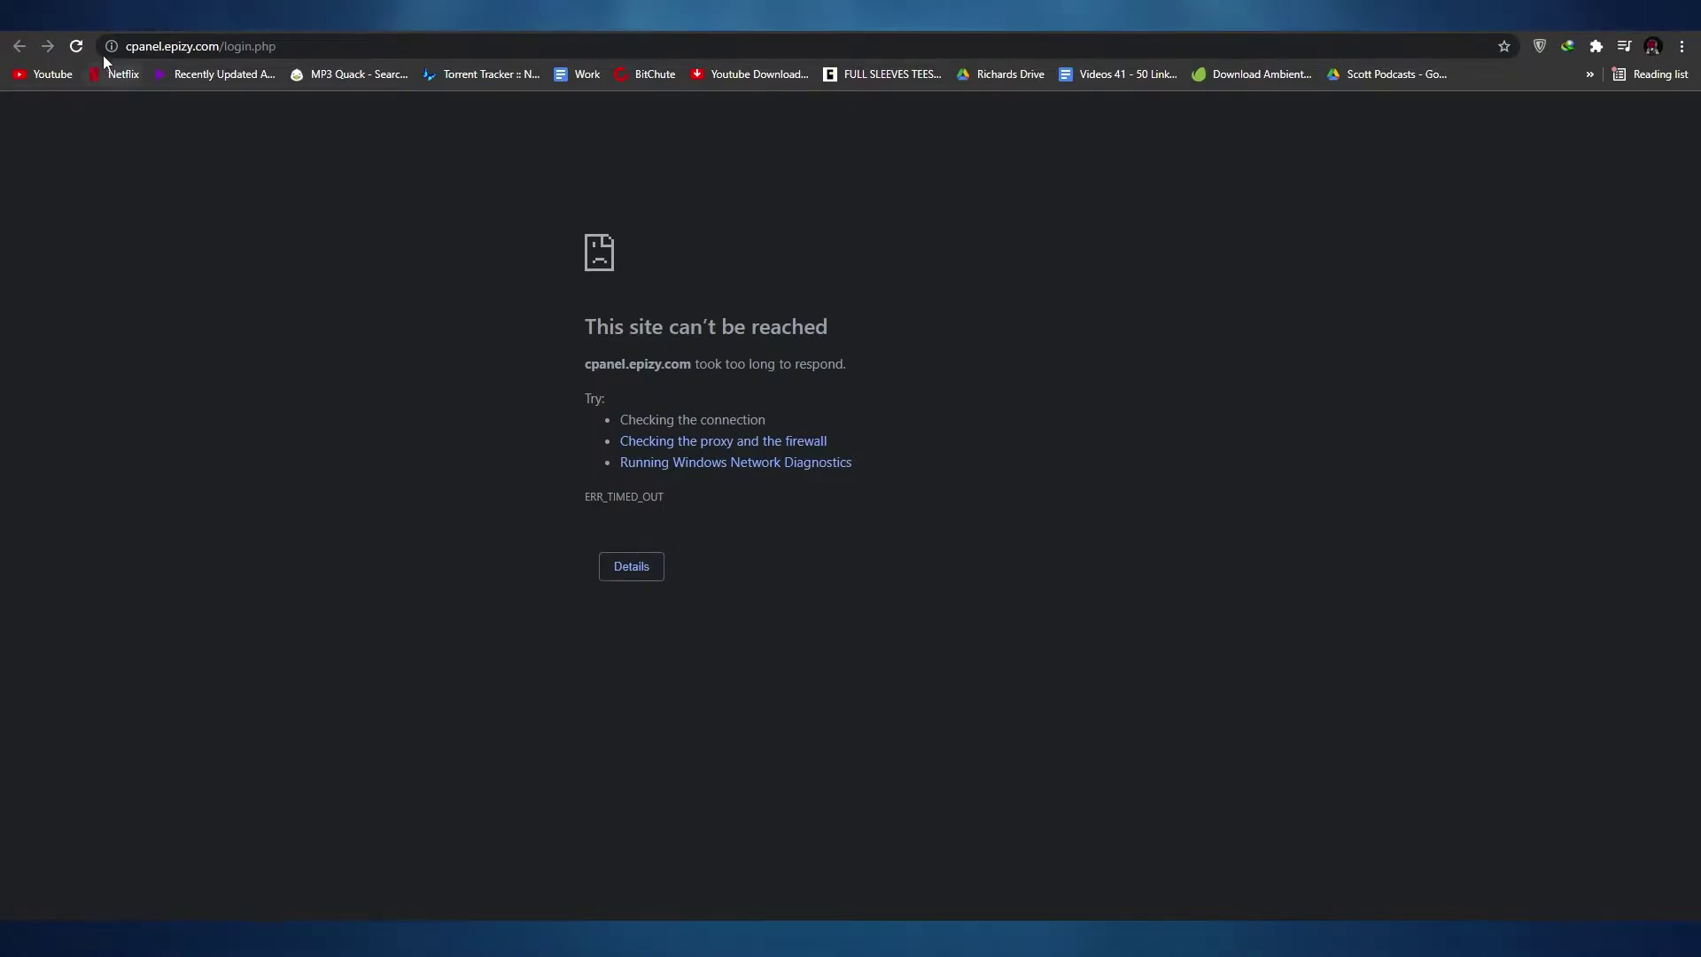
left_click(76, 46)
left_click(918, 182)
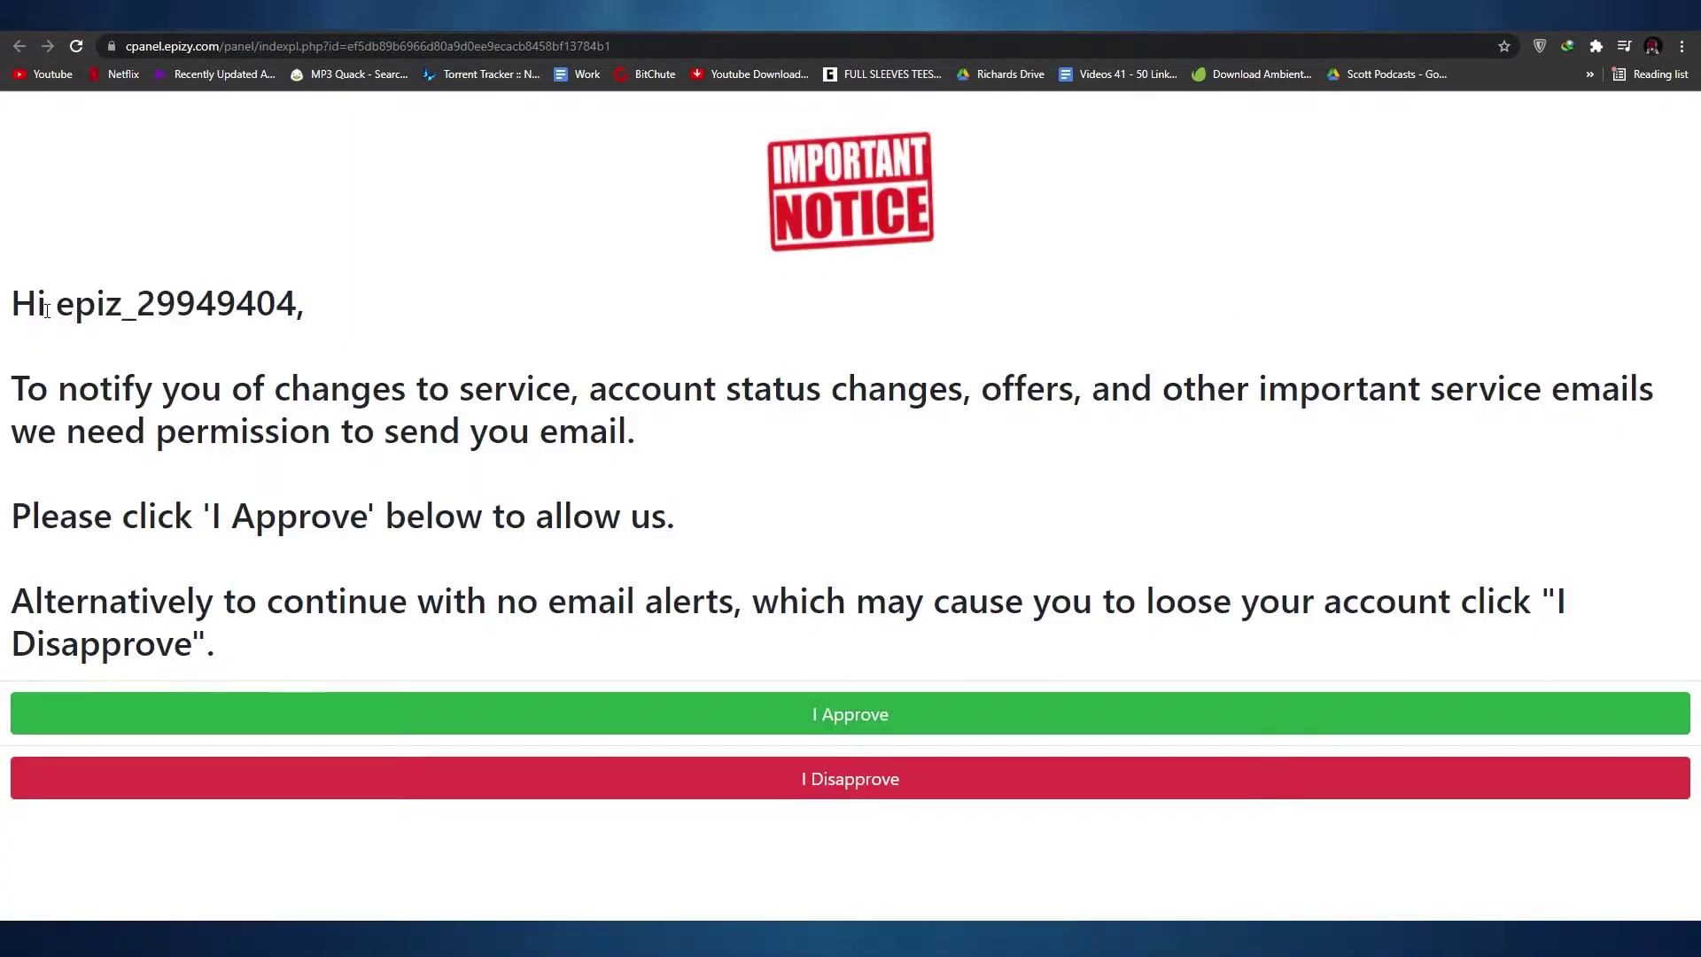
left_click(791, 719)
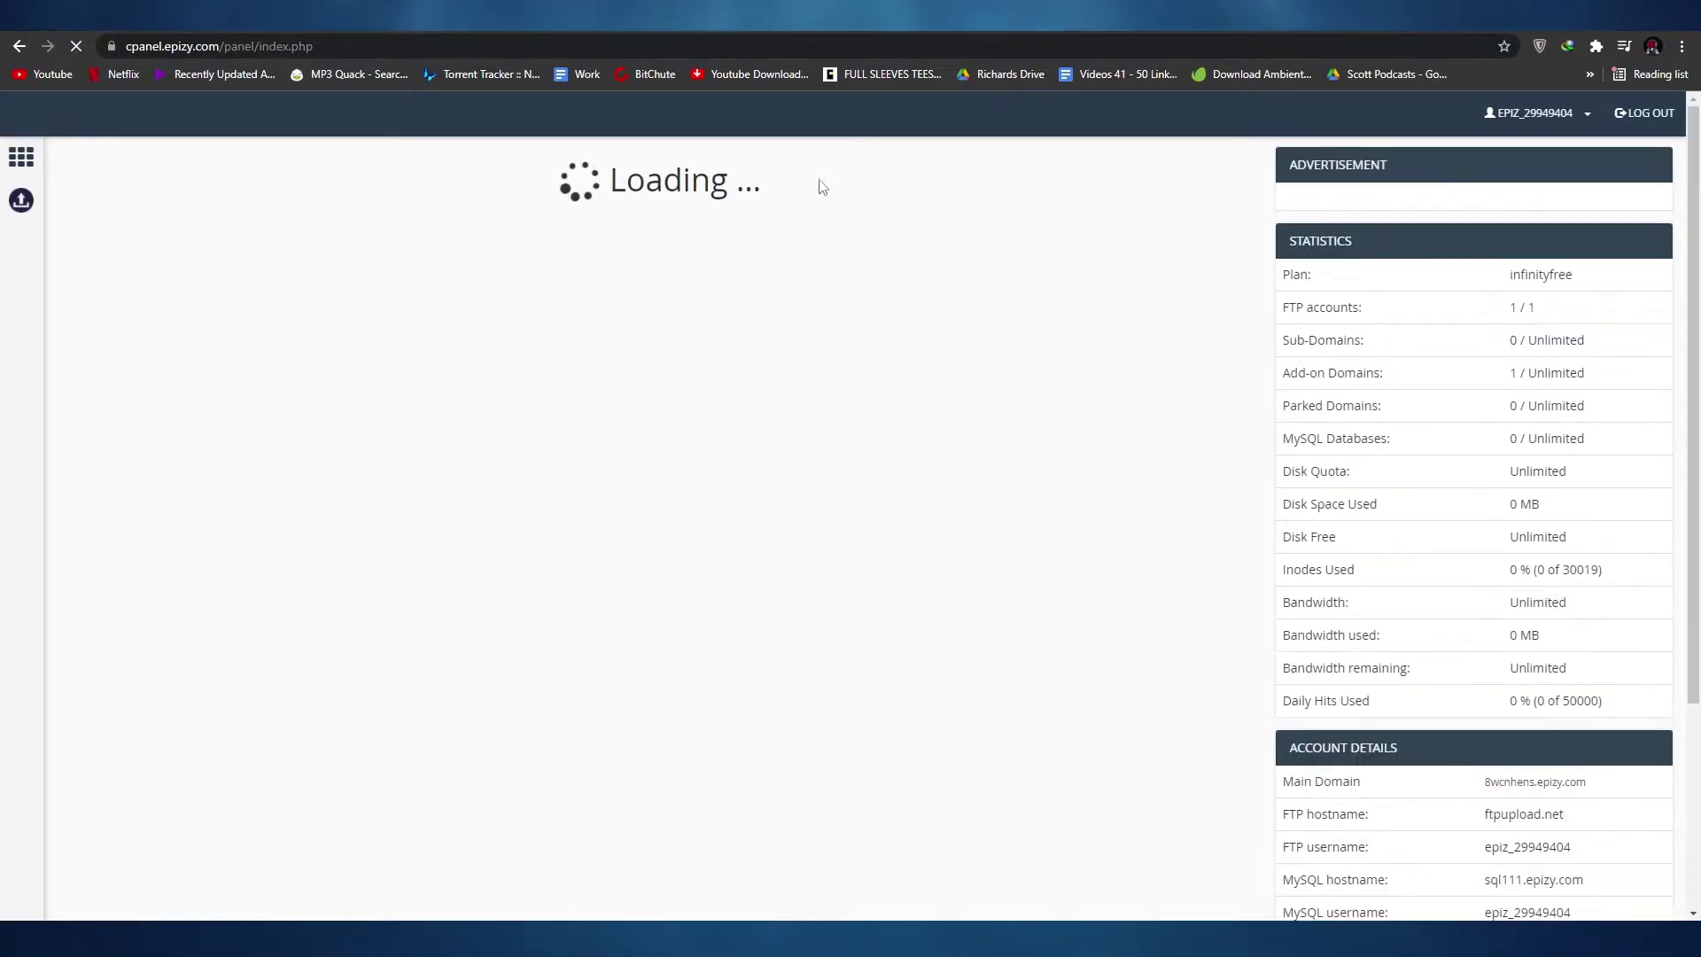
- Examine the control panel's sections for preferences, files, databases, domains, email and metrics
scroll(602, 346, "down", 7)
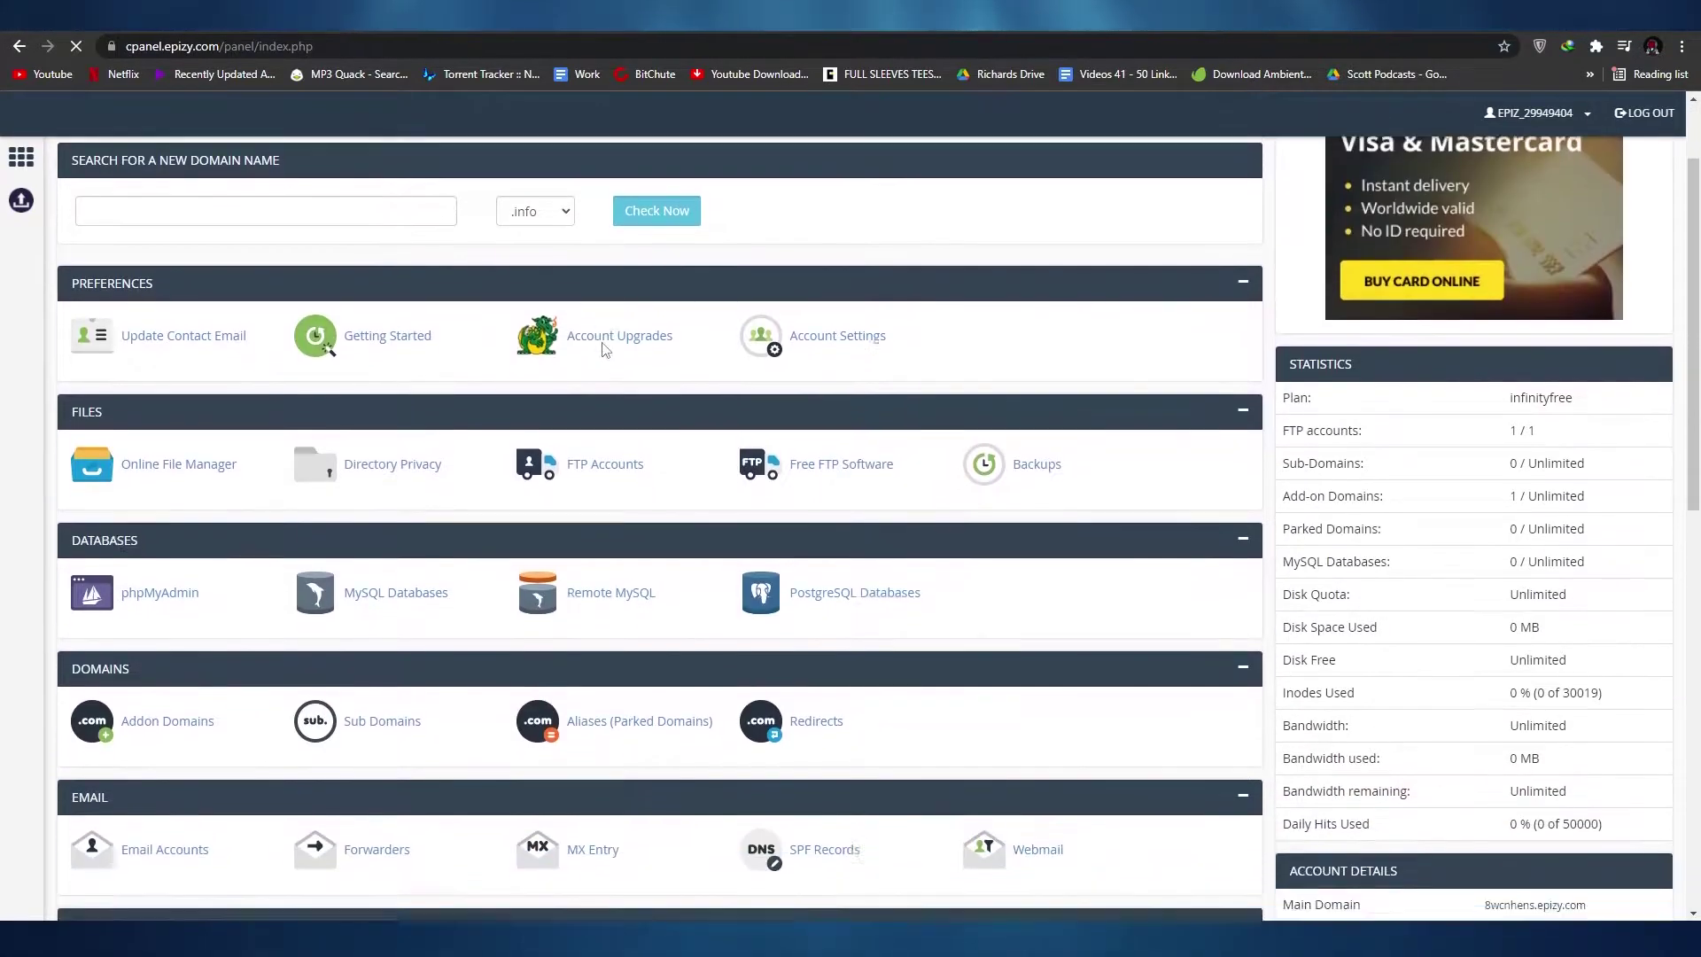
scroll(731, 660, "up", 7)
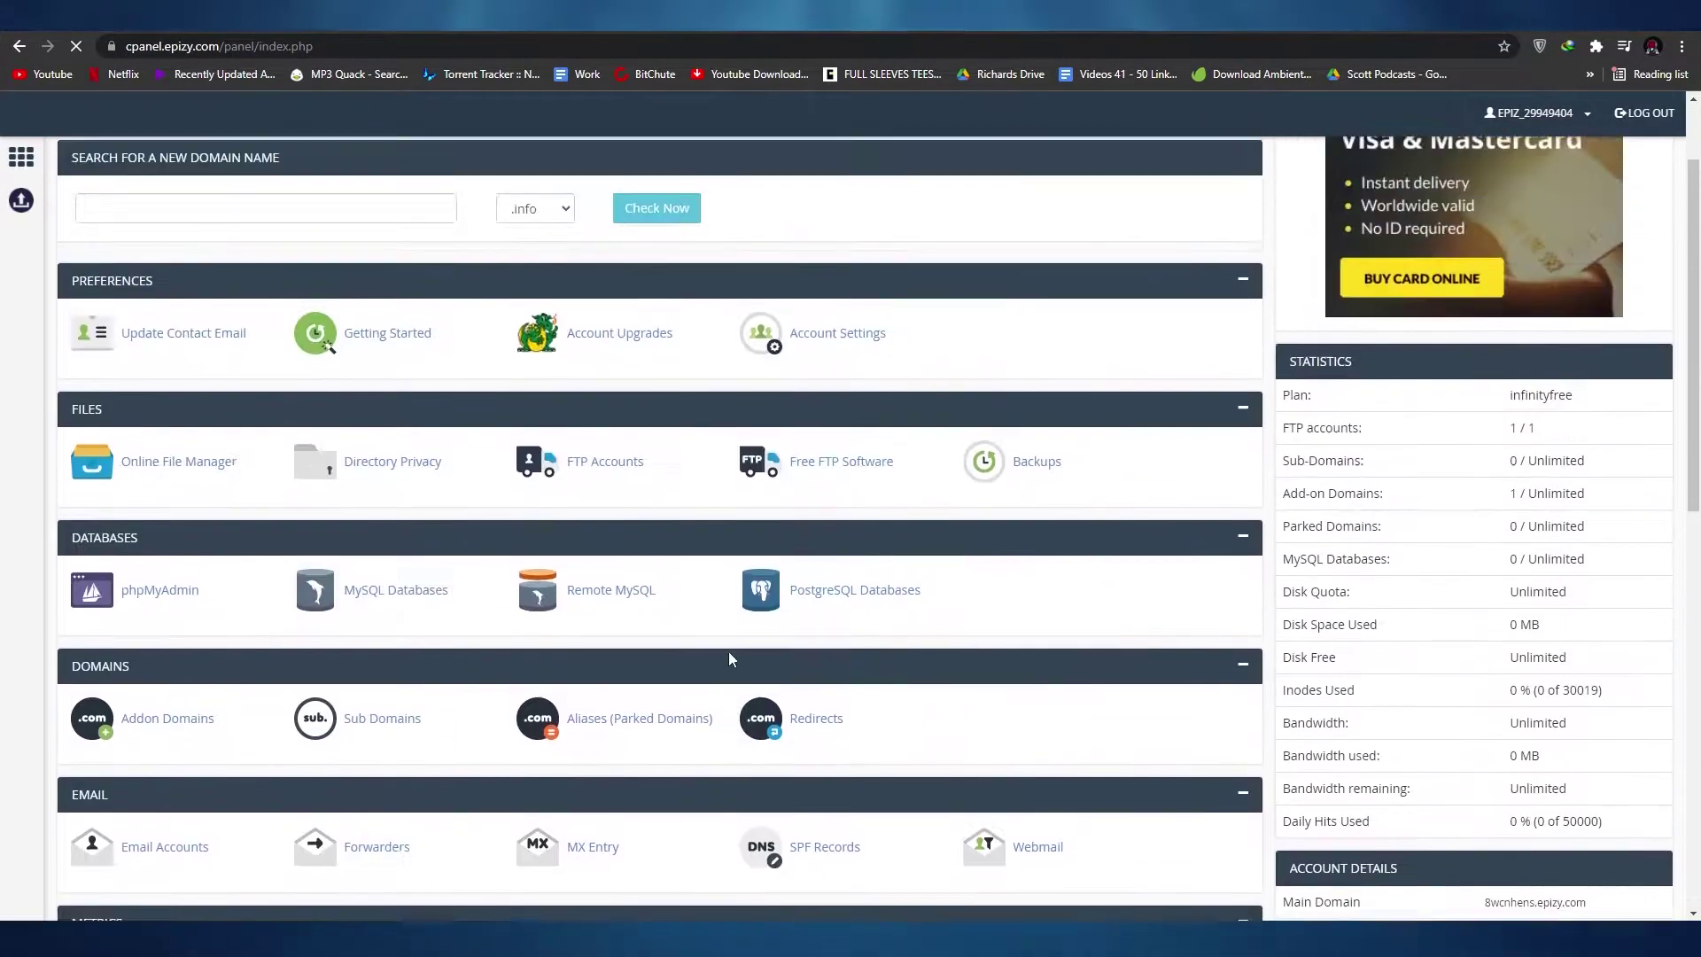
scroll(731, 666, "down", 2)
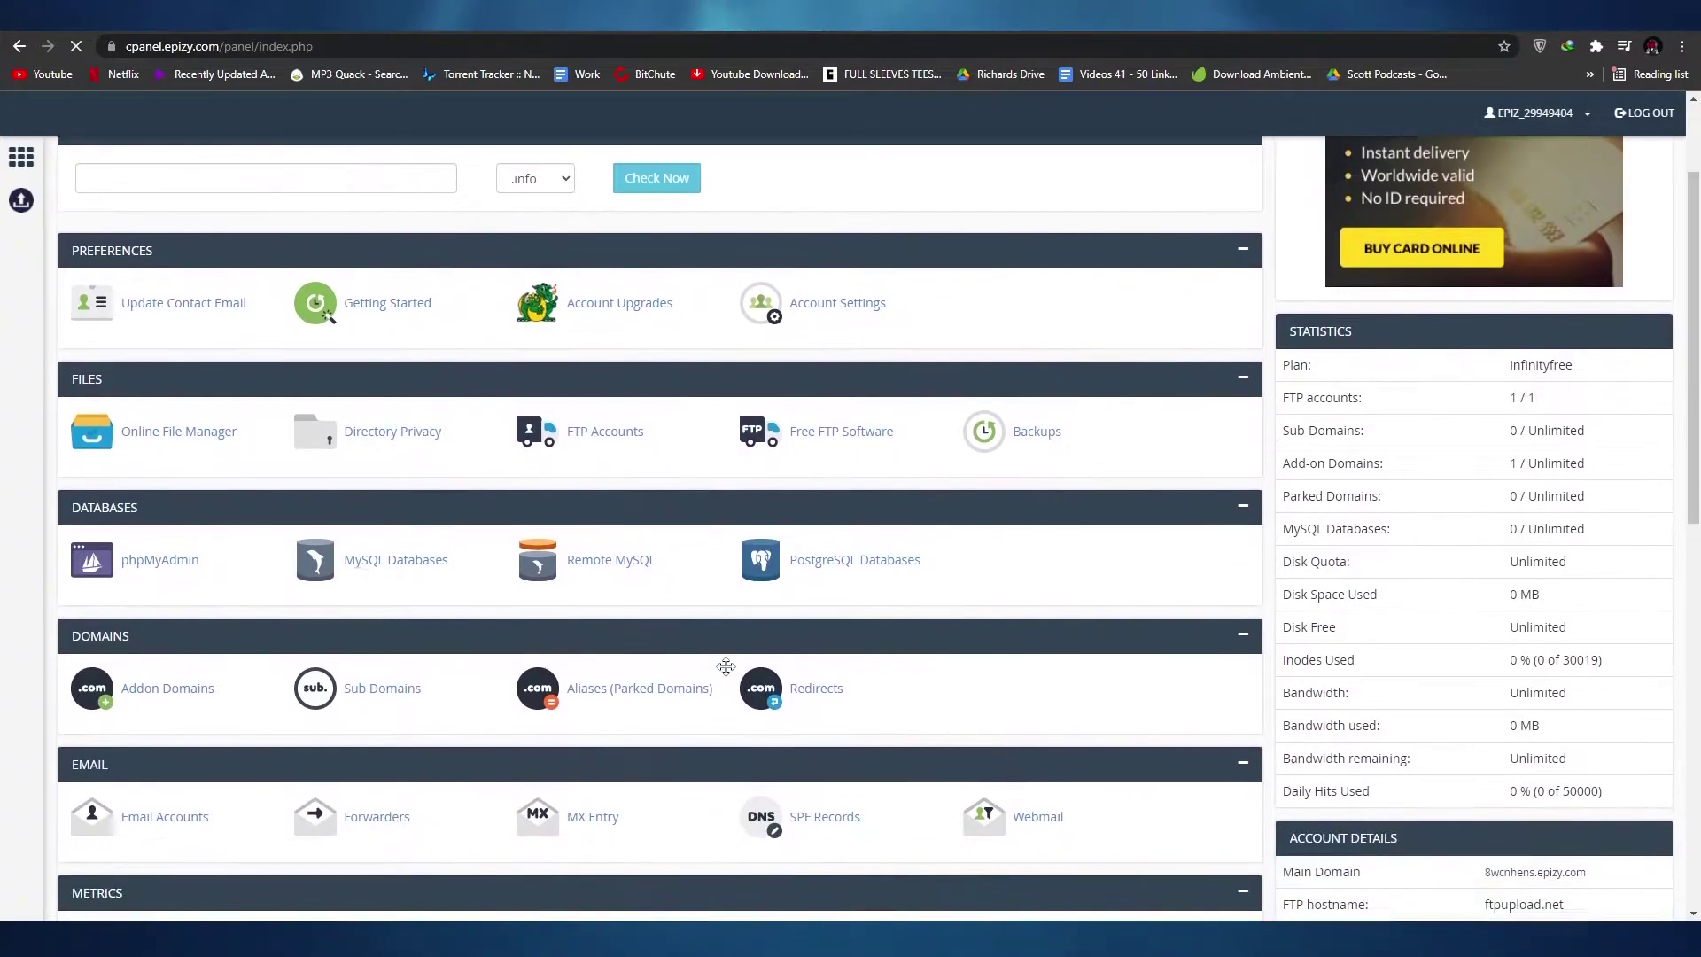
scroll(690, 661, "up", 2)
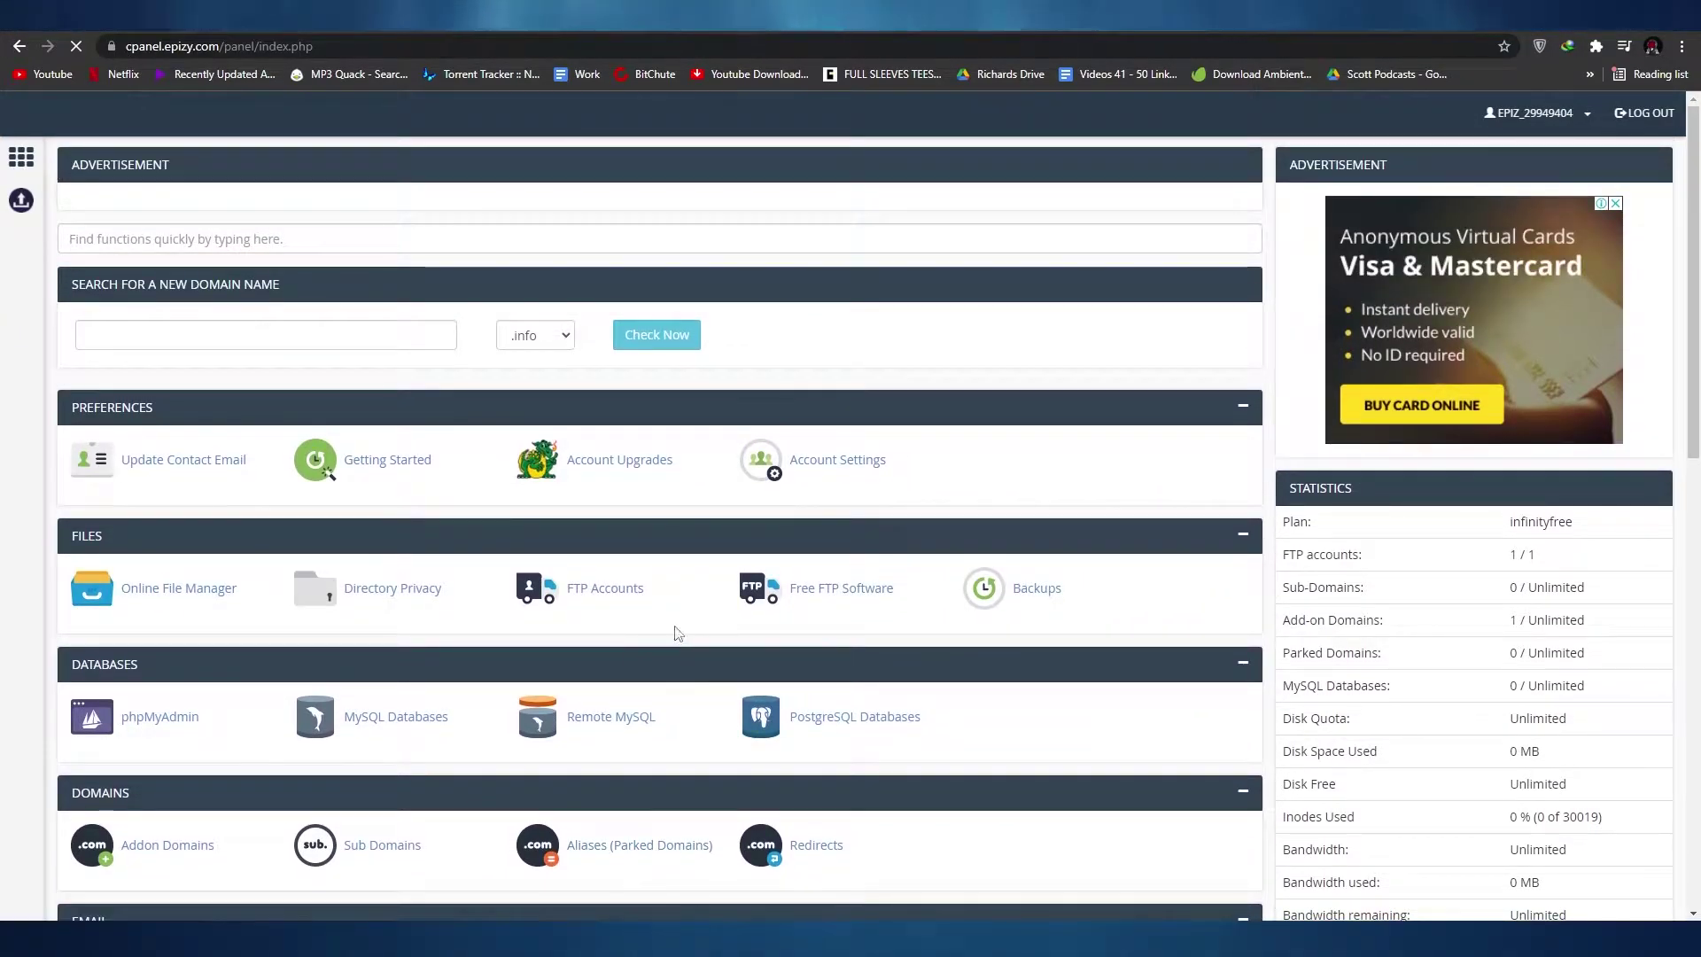
scroll(177, 425, "down", 4)
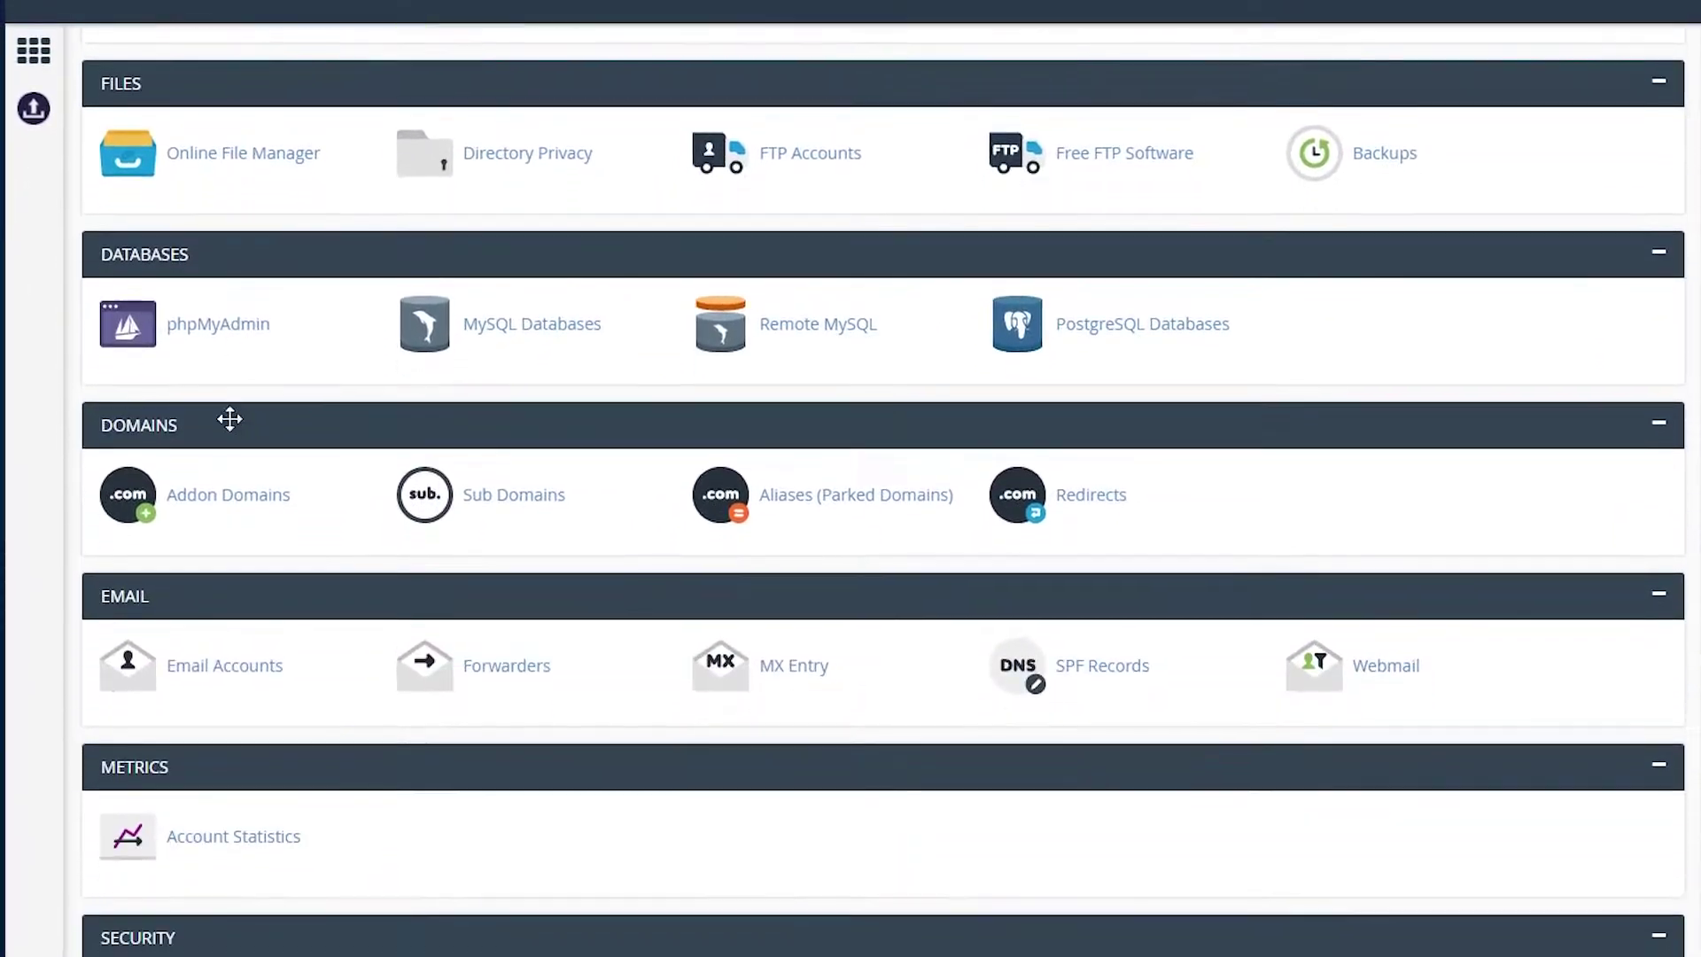
scroll(230, 416, "up", 5)
scroll(162, 346, "down", 3)
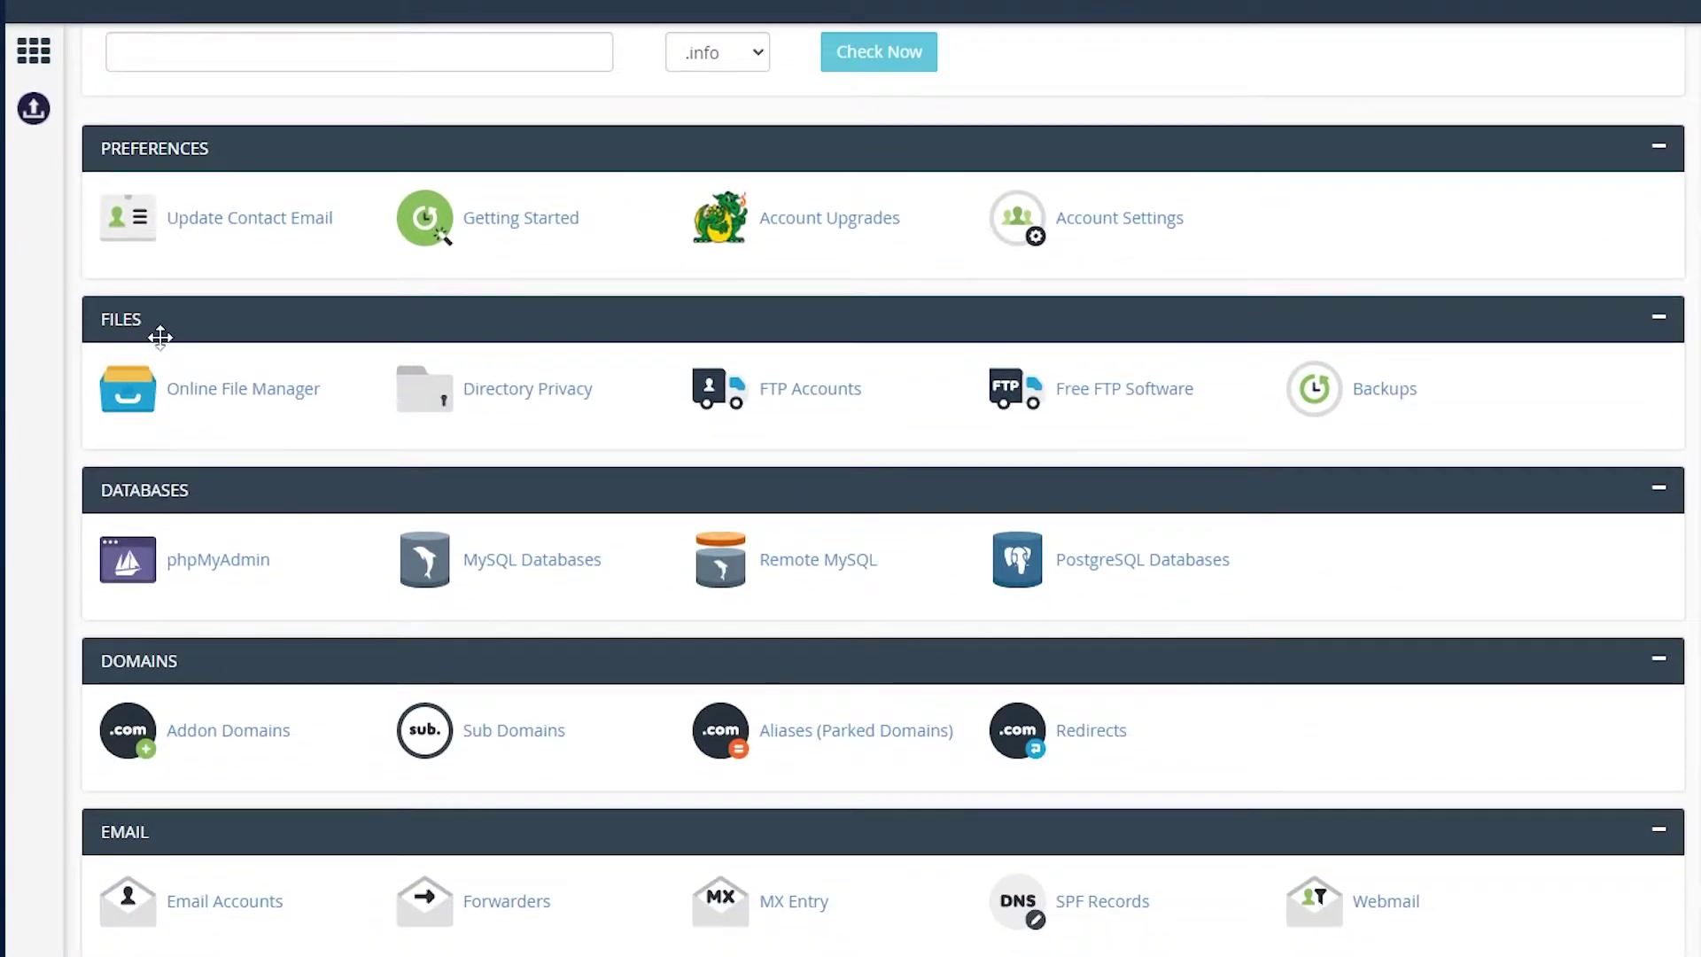
- Look through the control panel's database, domain, email, security, software, advanced and support sections and the account statistics
scroll(168, 493, "down", 5)
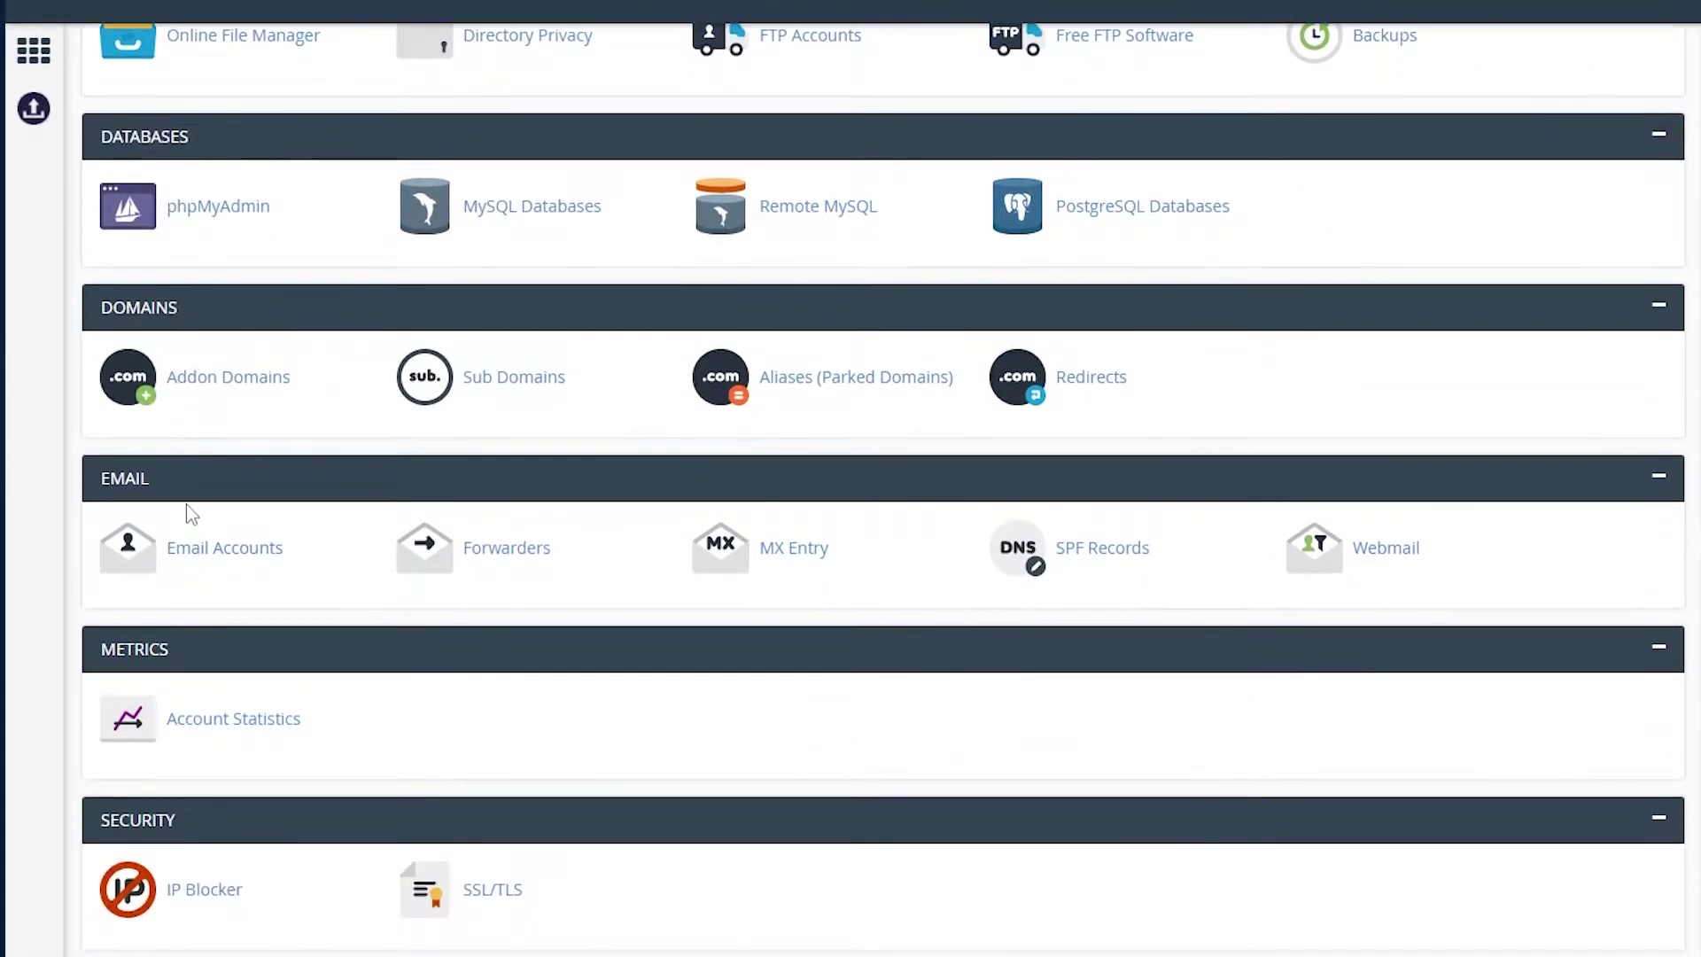
scroll(186, 504, "down", 6)
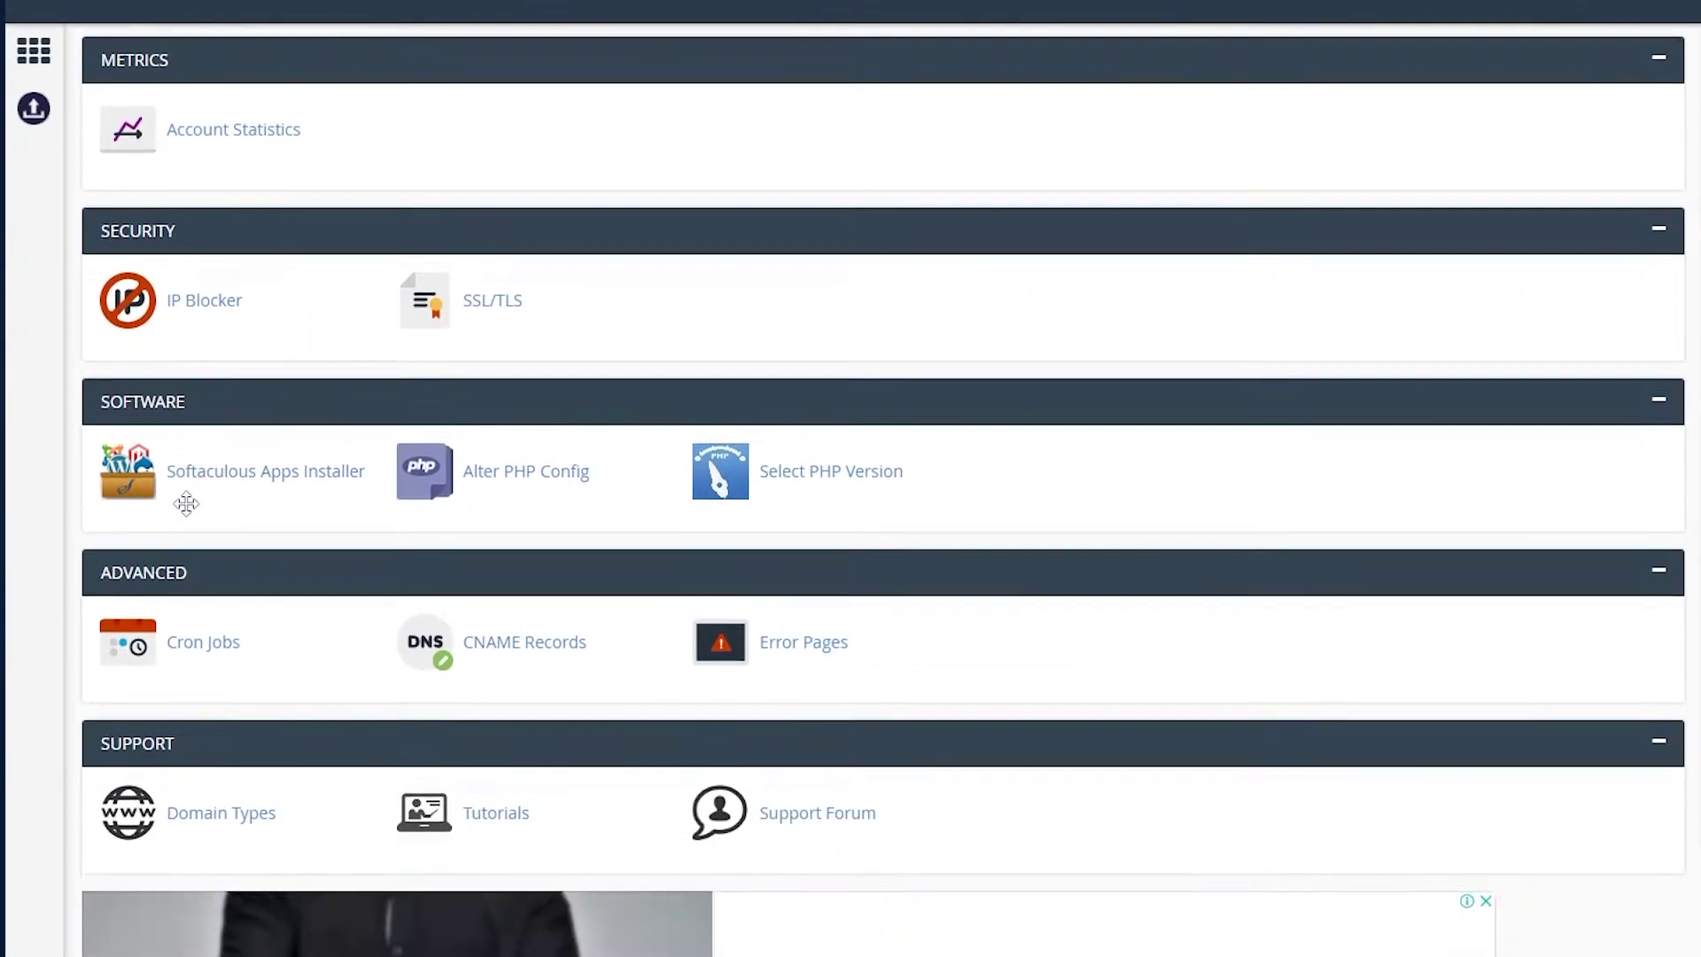
scroll(186, 504, "down", 1)
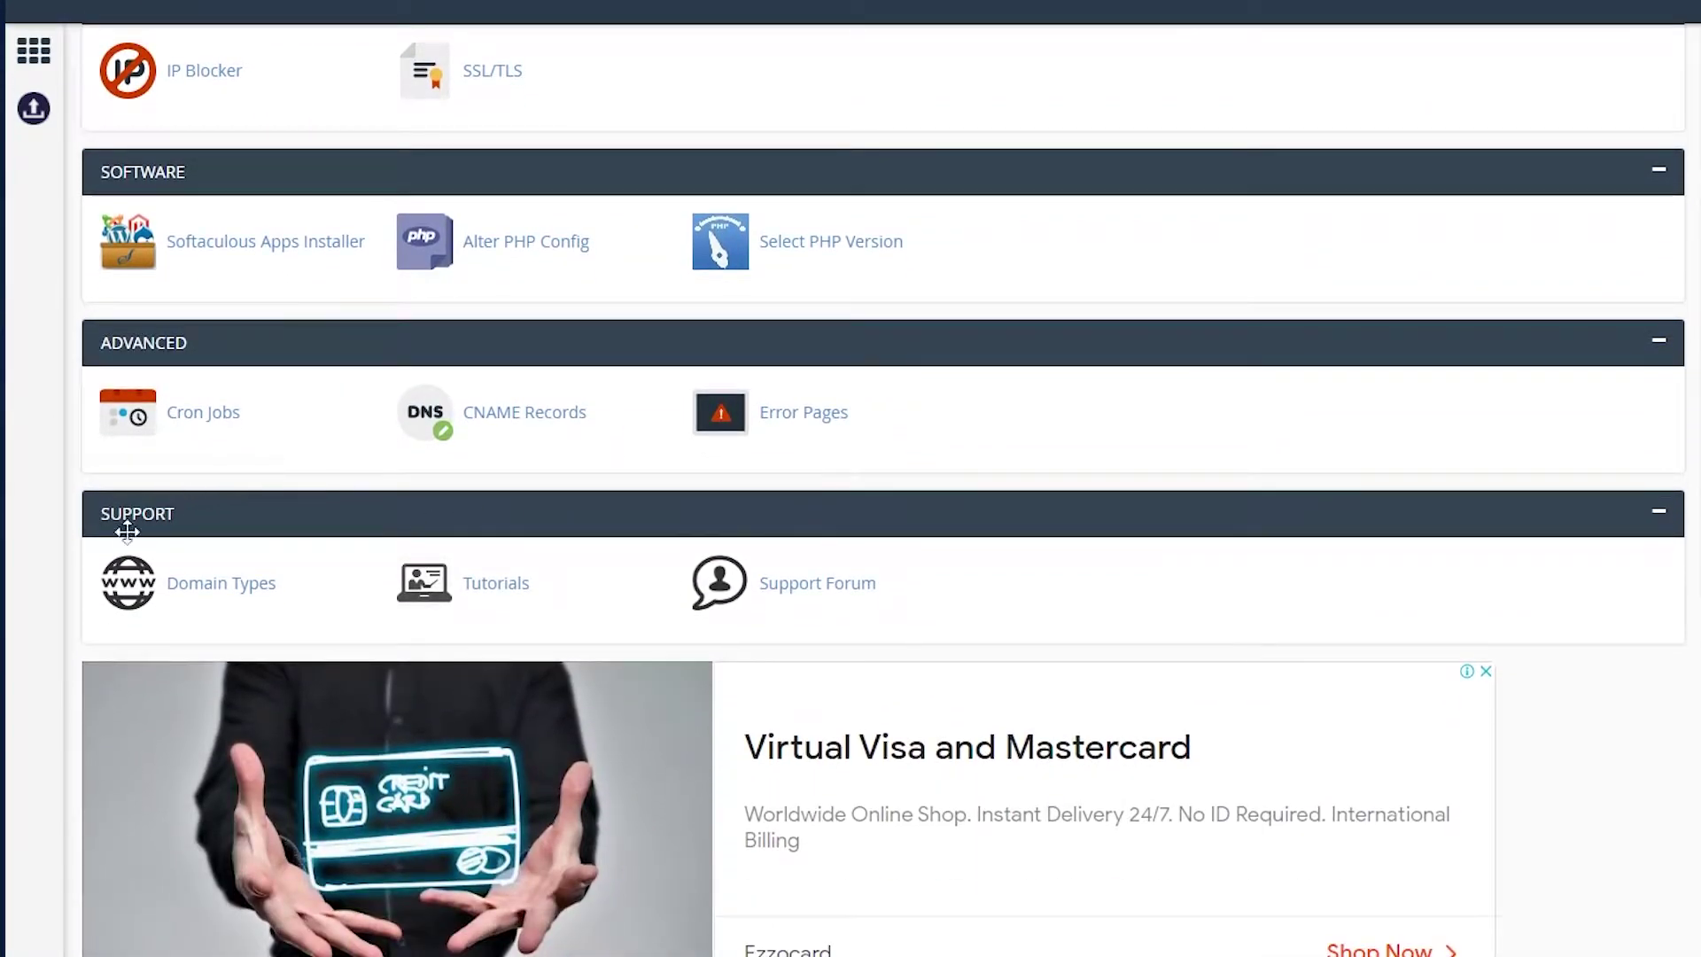
scroll(1141, 666, "up", 14)
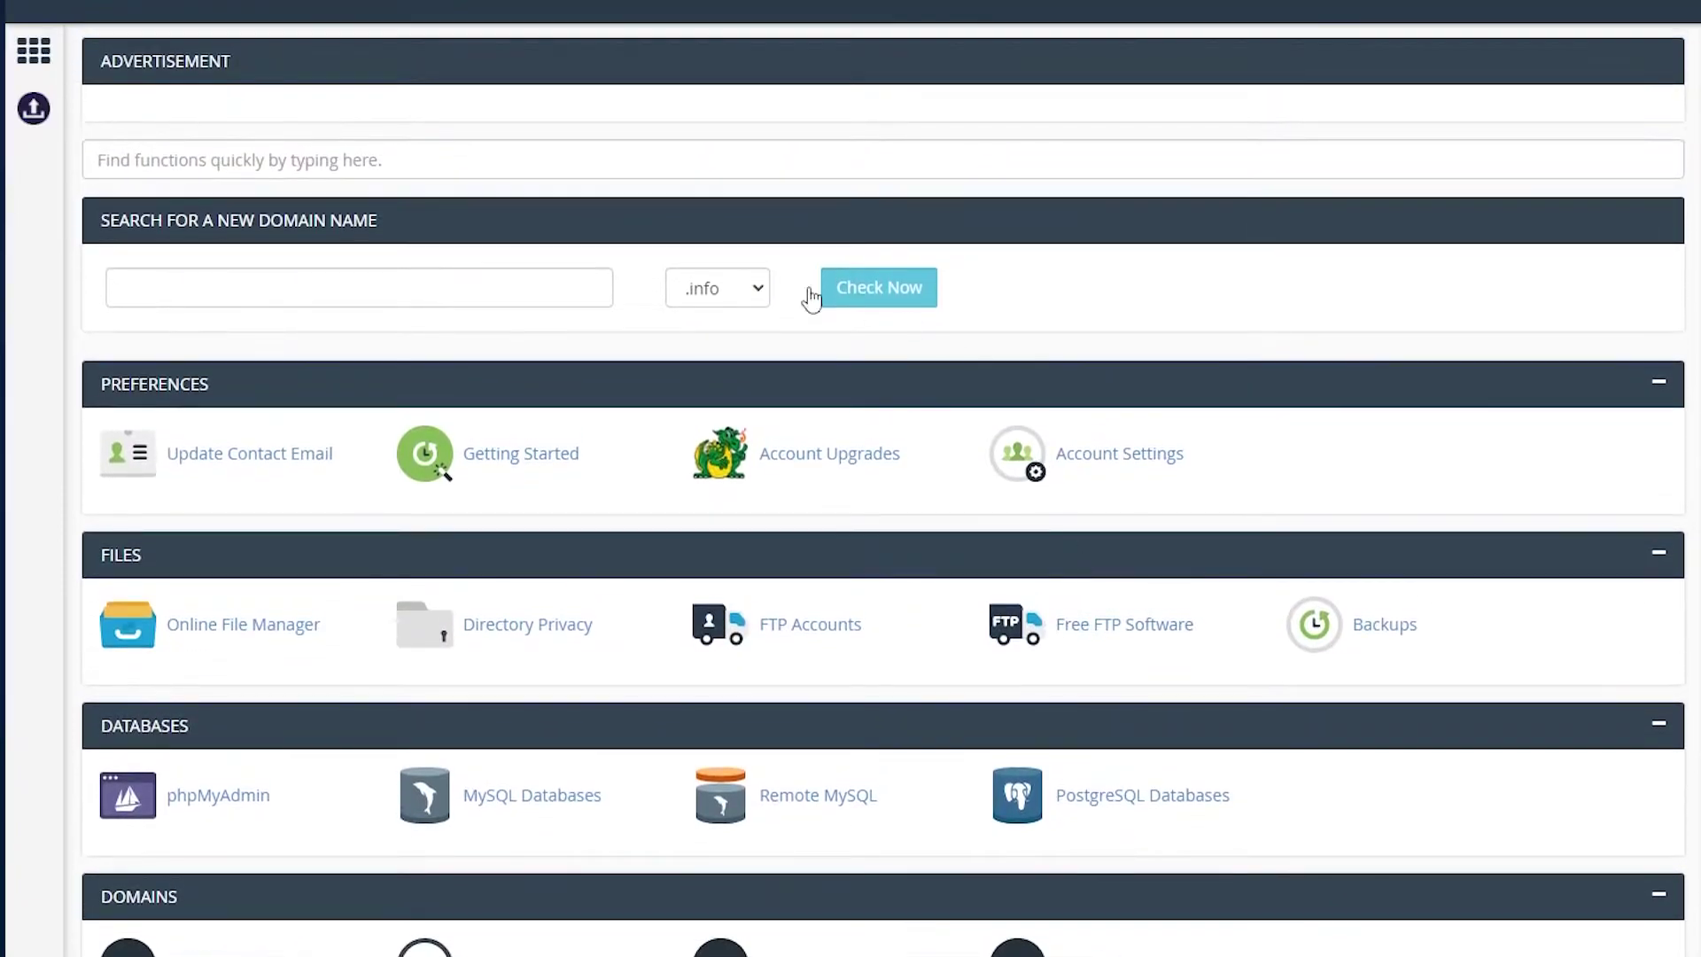
scroll(917, 527, "down", 10)
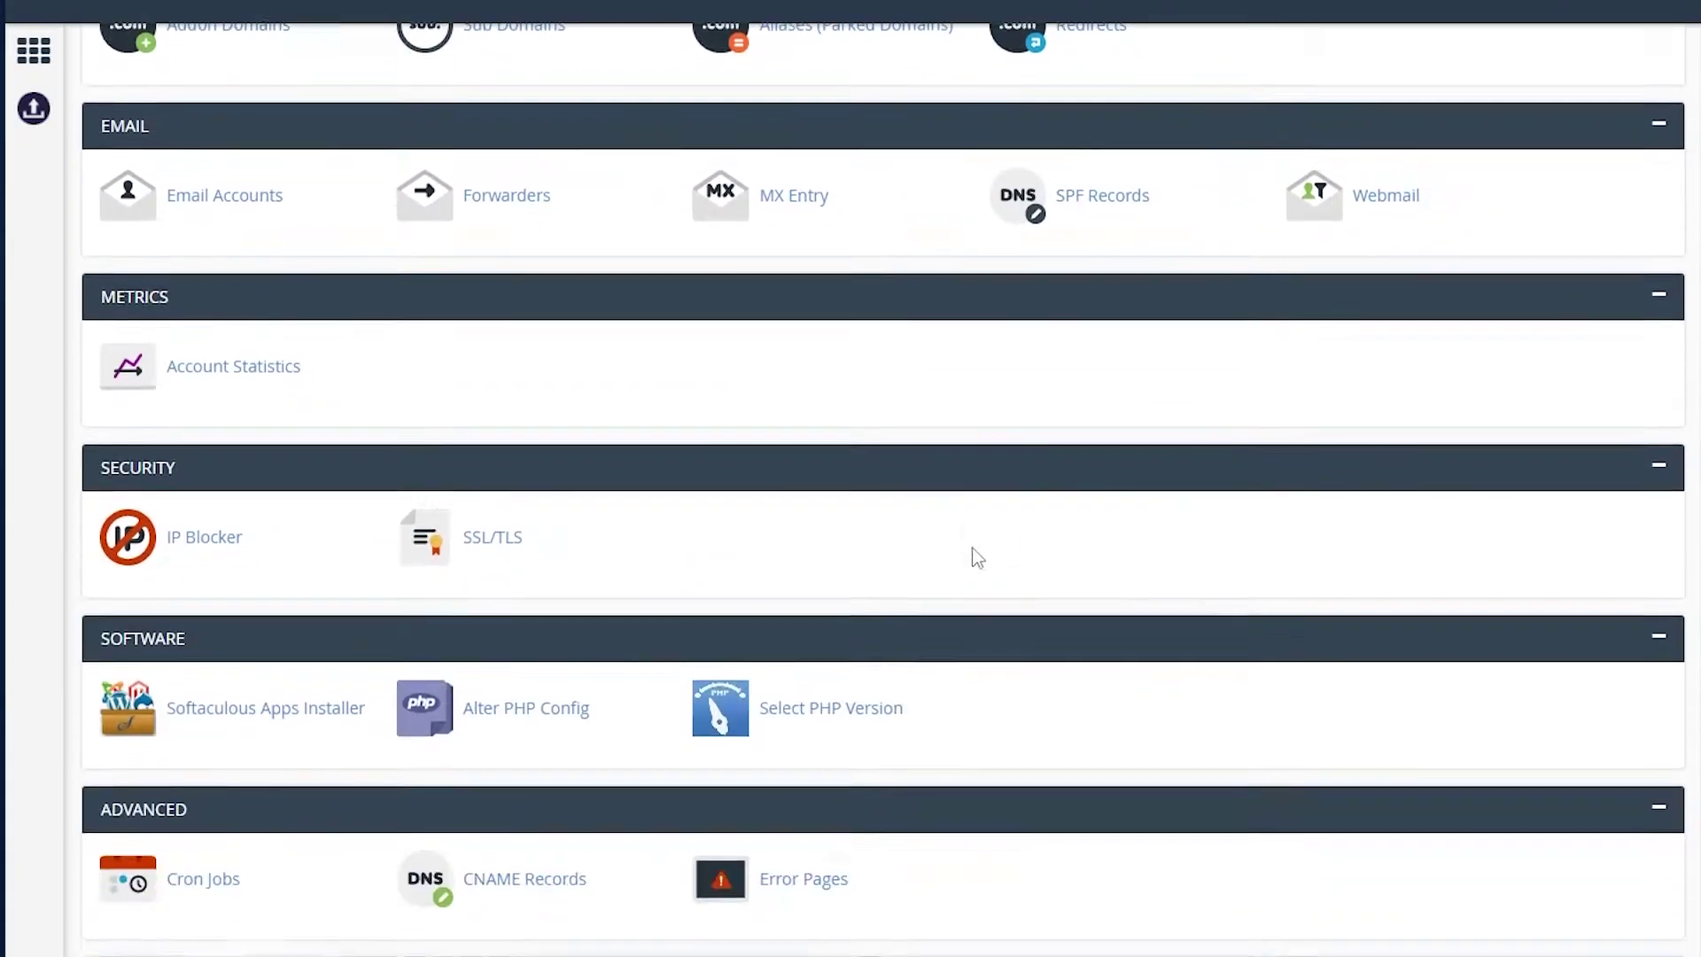
scroll(786, 444, "down", 5)
scroll(786, 444, "up", 10)
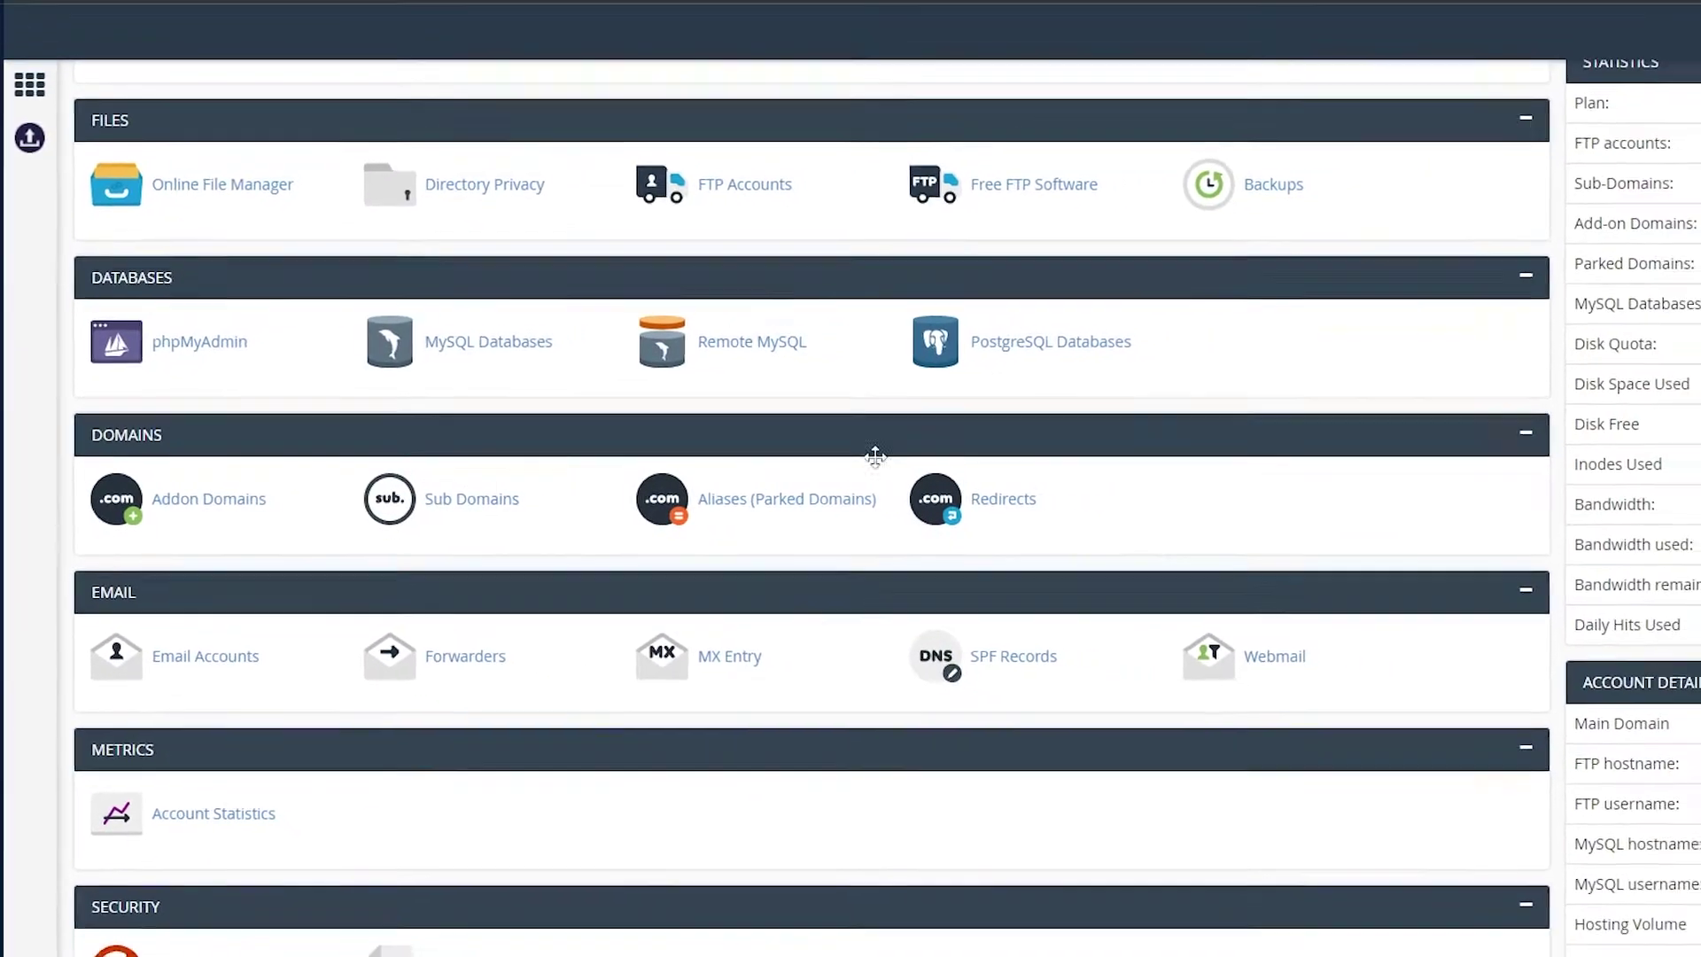
scroll(640, 618, "down", 3)
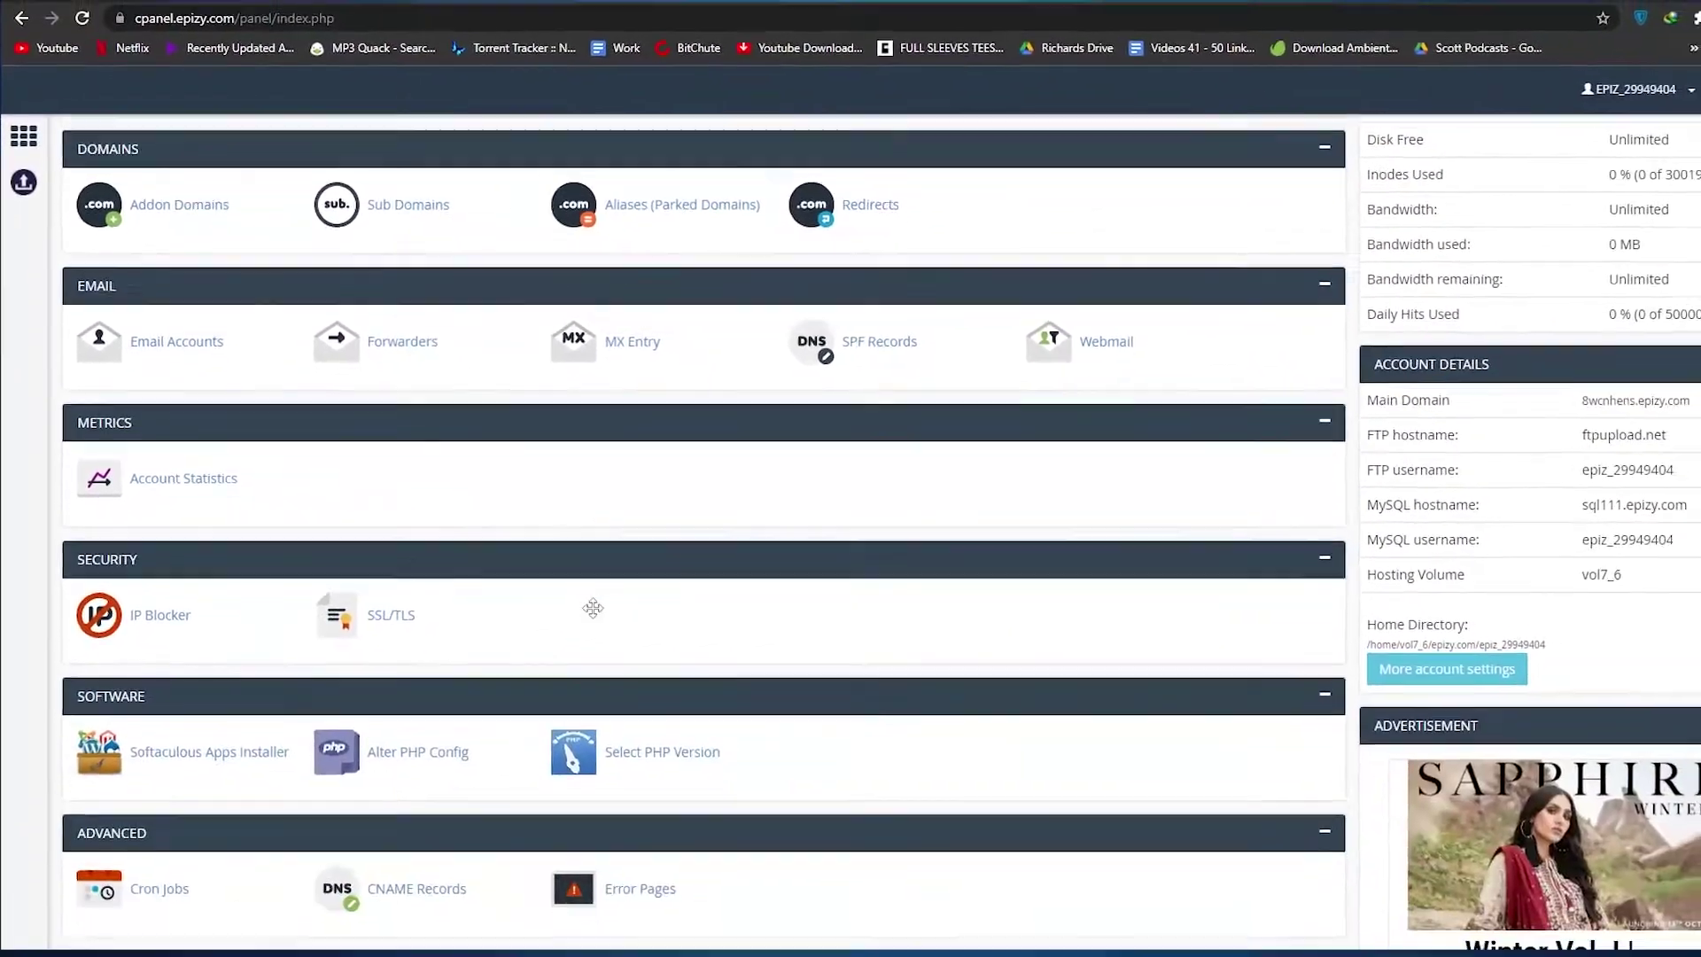
scroll(1019, 534, "up", 3)
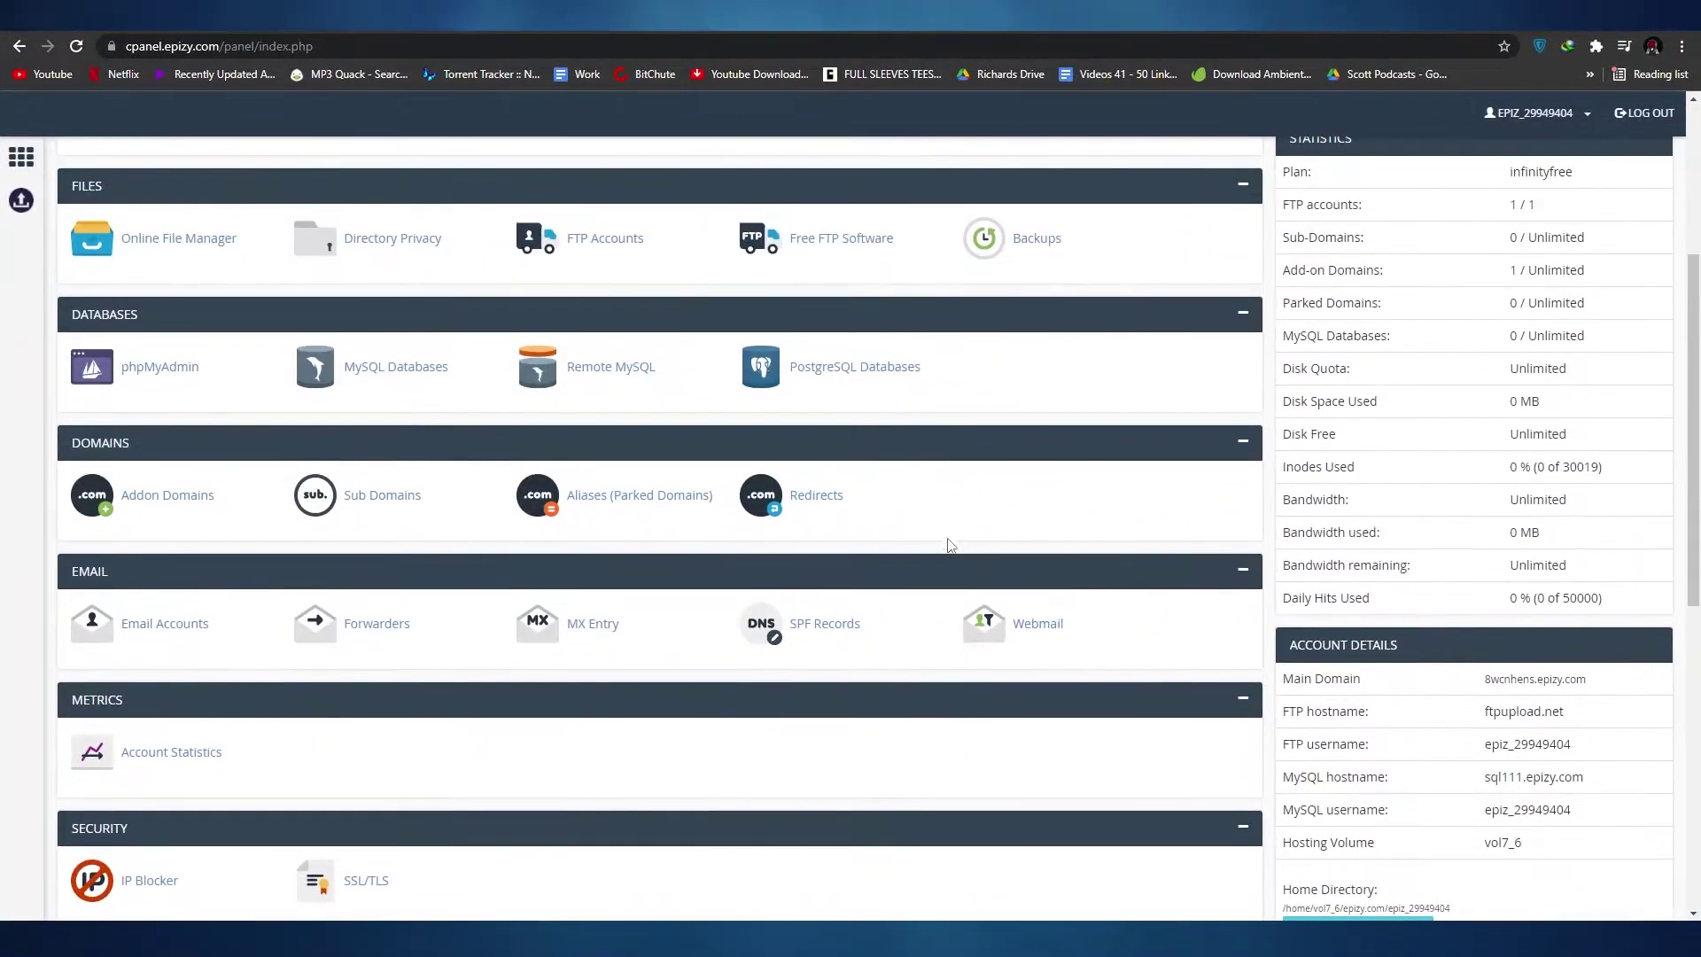
scroll(918, 570, "down", 3)
scroll(527, 639, "up", 1)
scroll(527, 640, "down", 2)
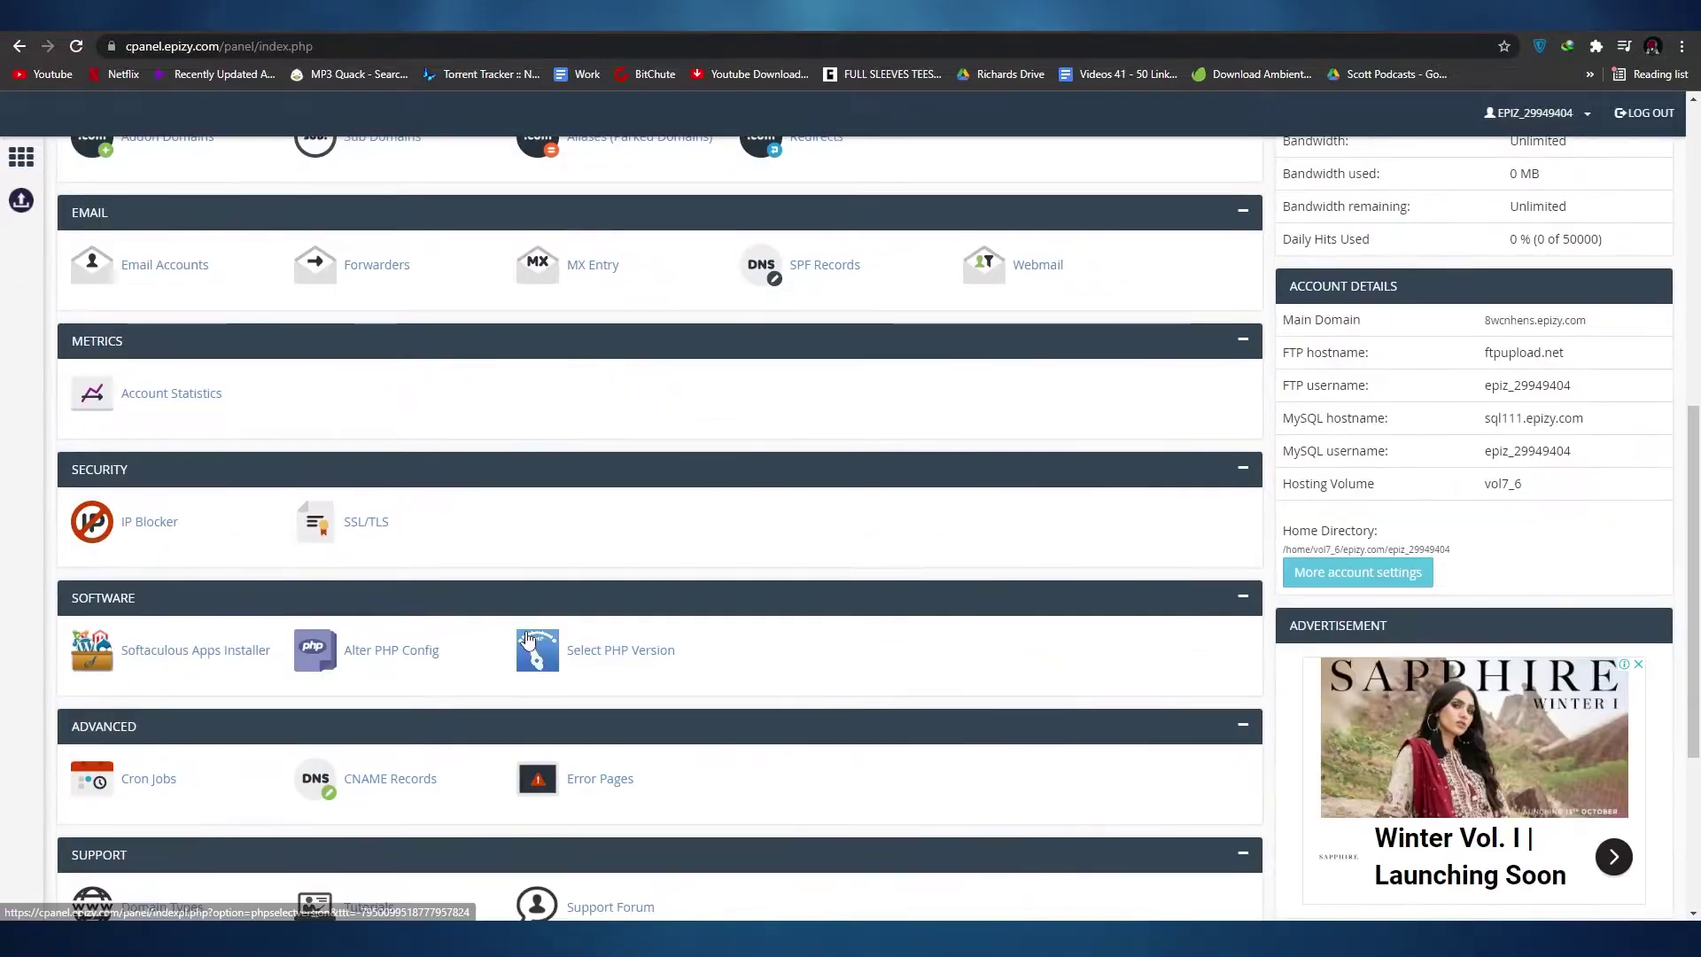
scroll(527, 640, "up", 2)
scroll(527, 640, "down", 4)
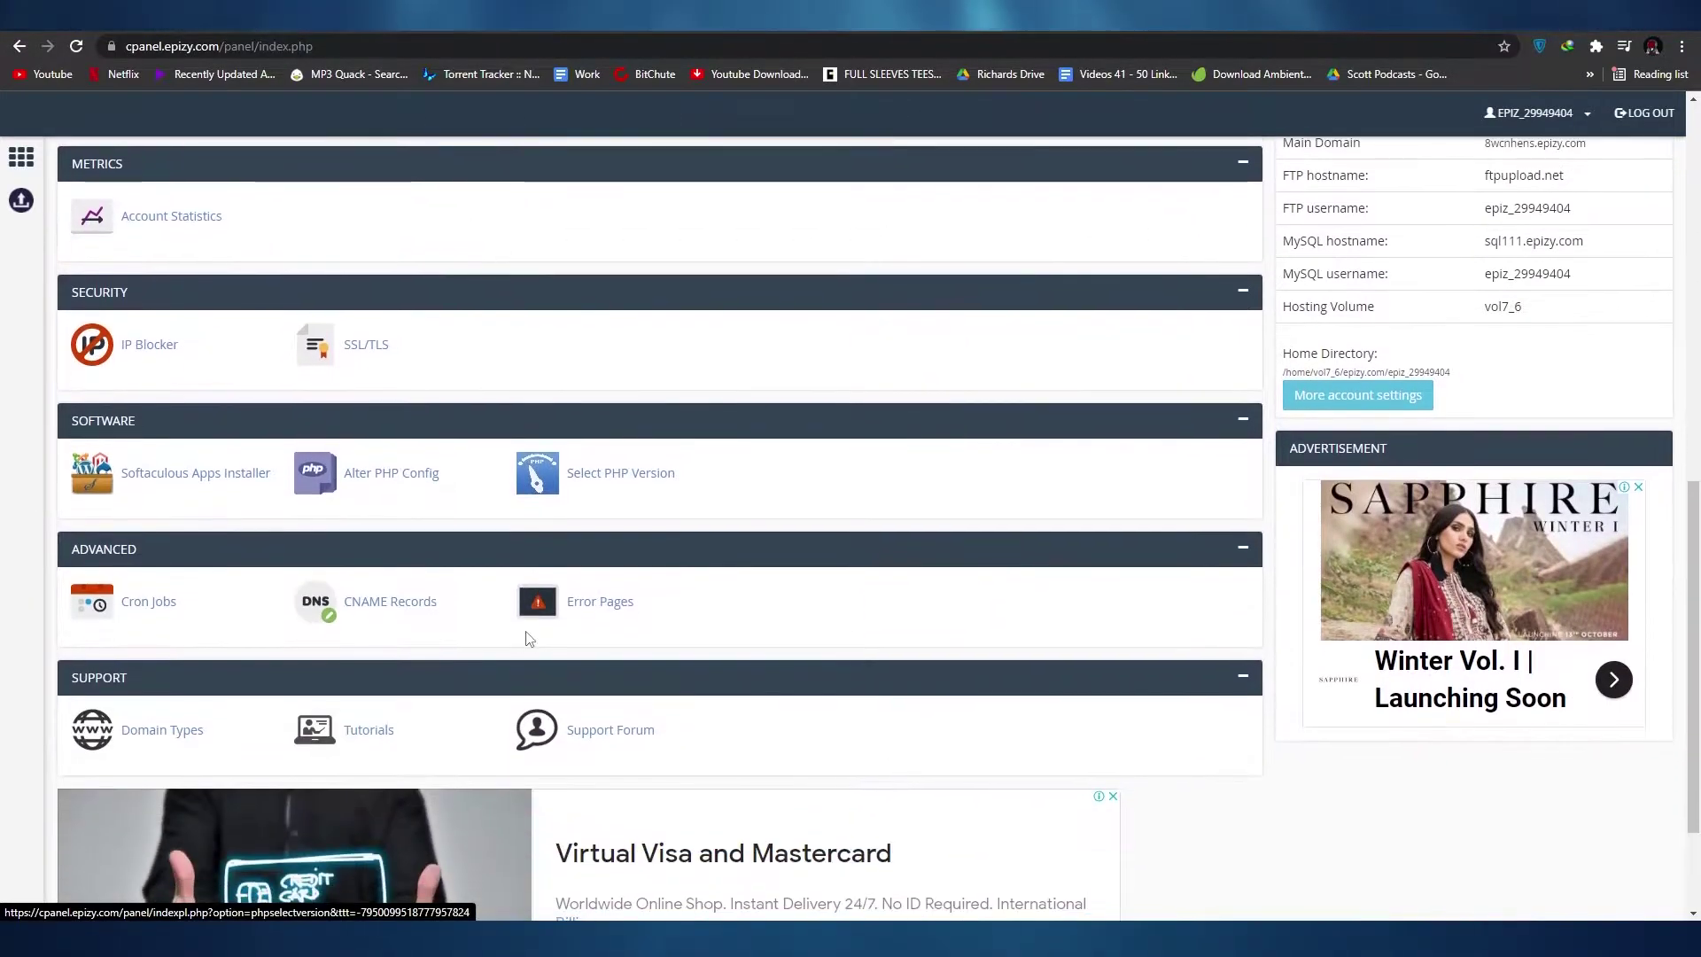
scroll(529, 638, "up", 8)
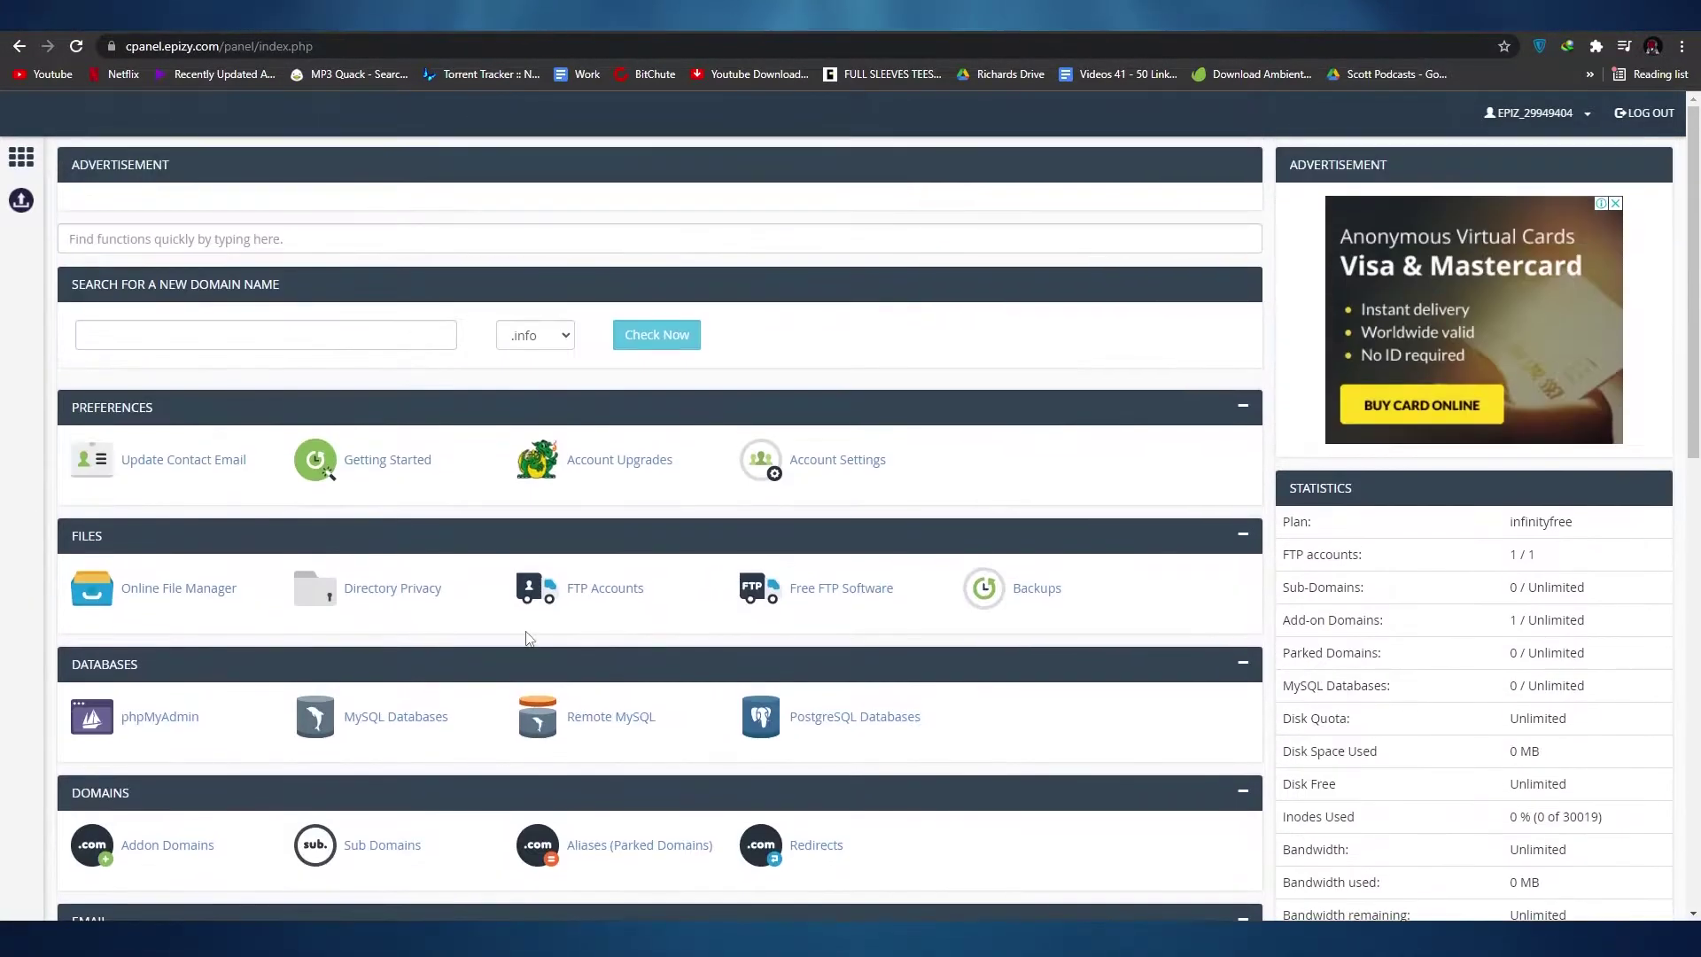
scroll(484, 613, "down", 3)
scroll(484, 613, "down", 5)
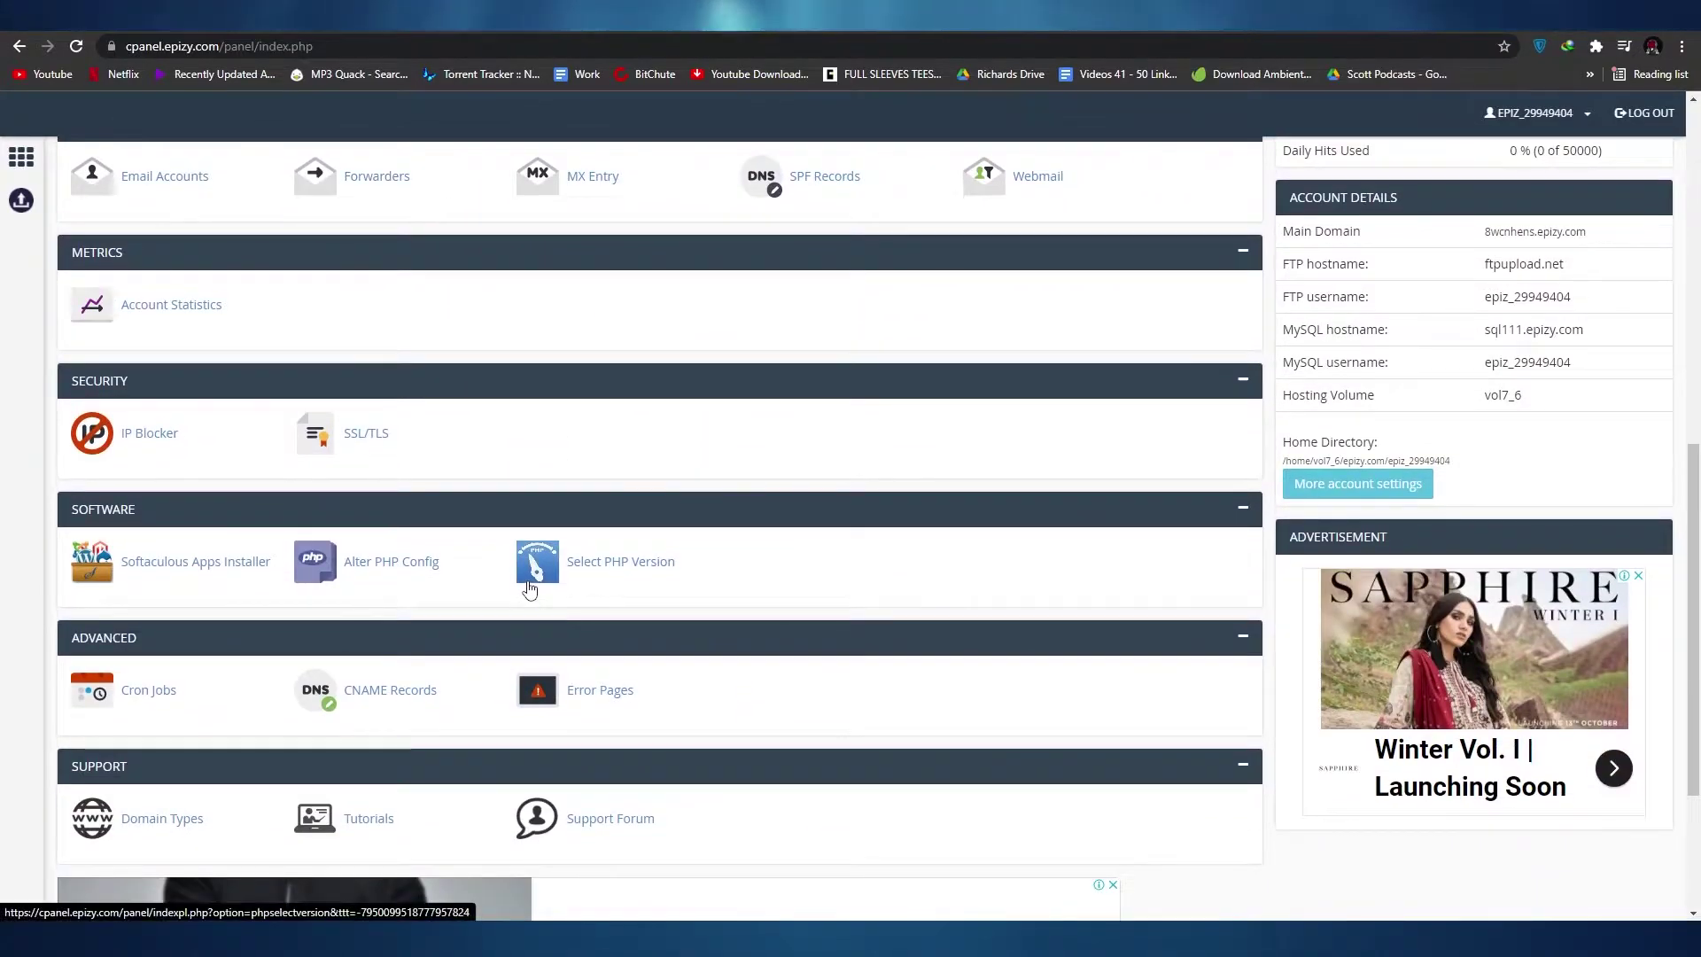
scroll(530, 589, "up", 6)
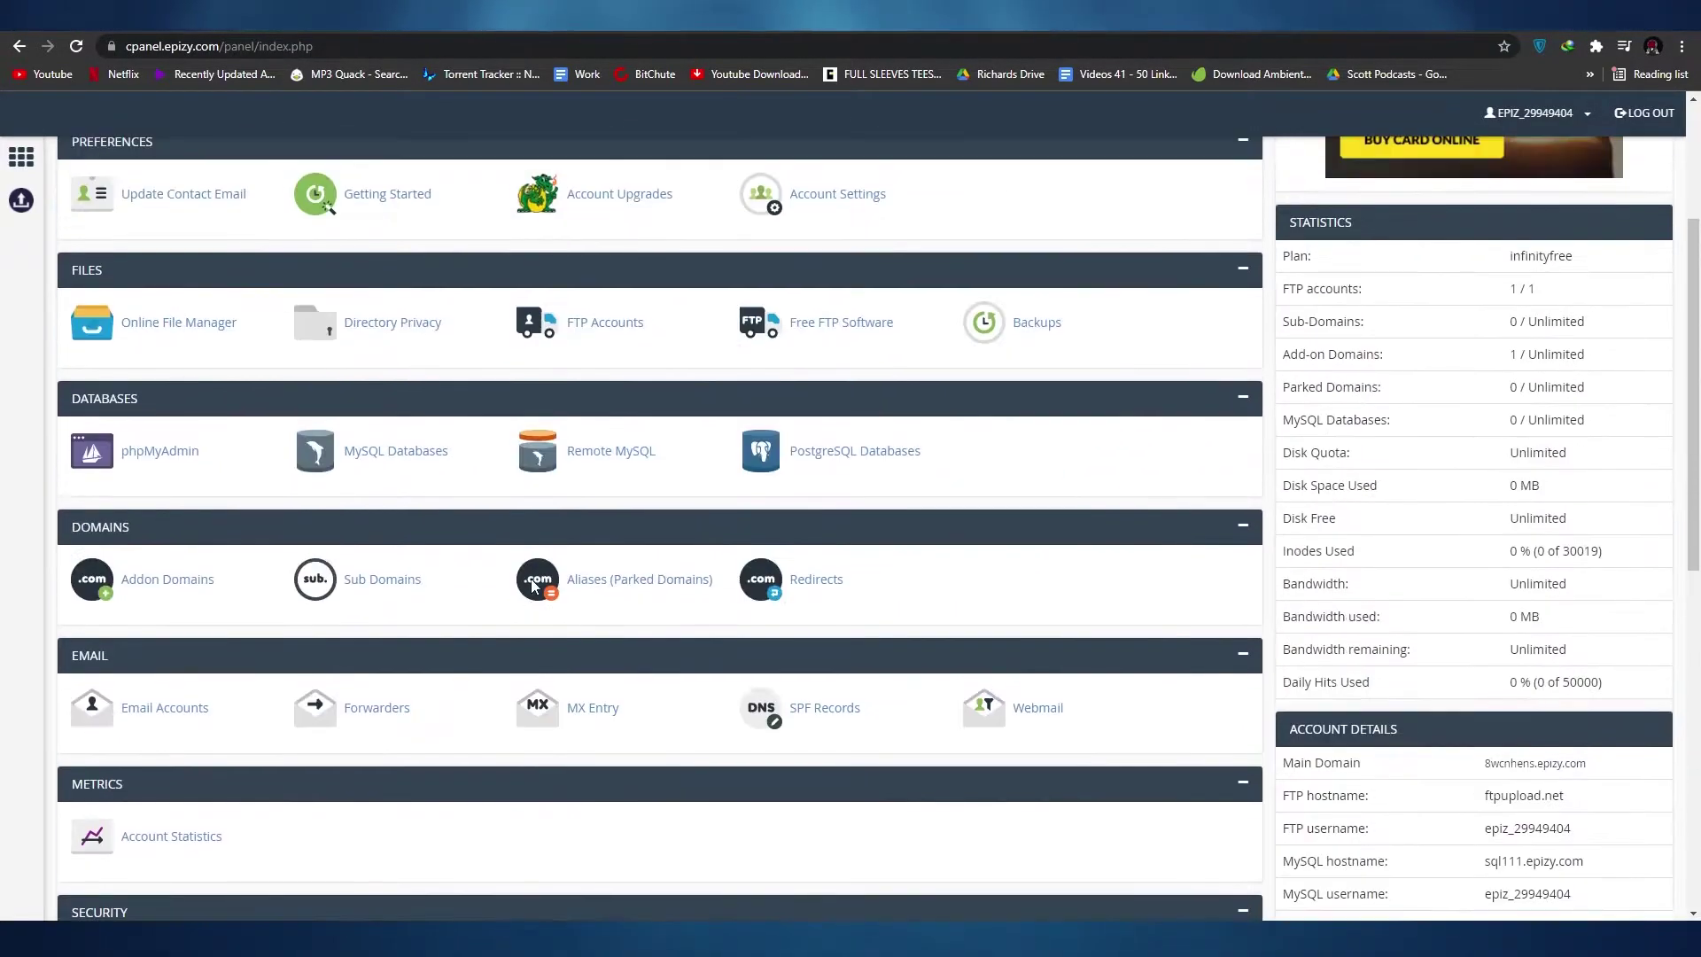
scroll(534, 586, "up", 2)
- Launch the Softaculous Apps Installer from the Software section and open the installation form for WordPress
scroll(531, 587, "down", 7)
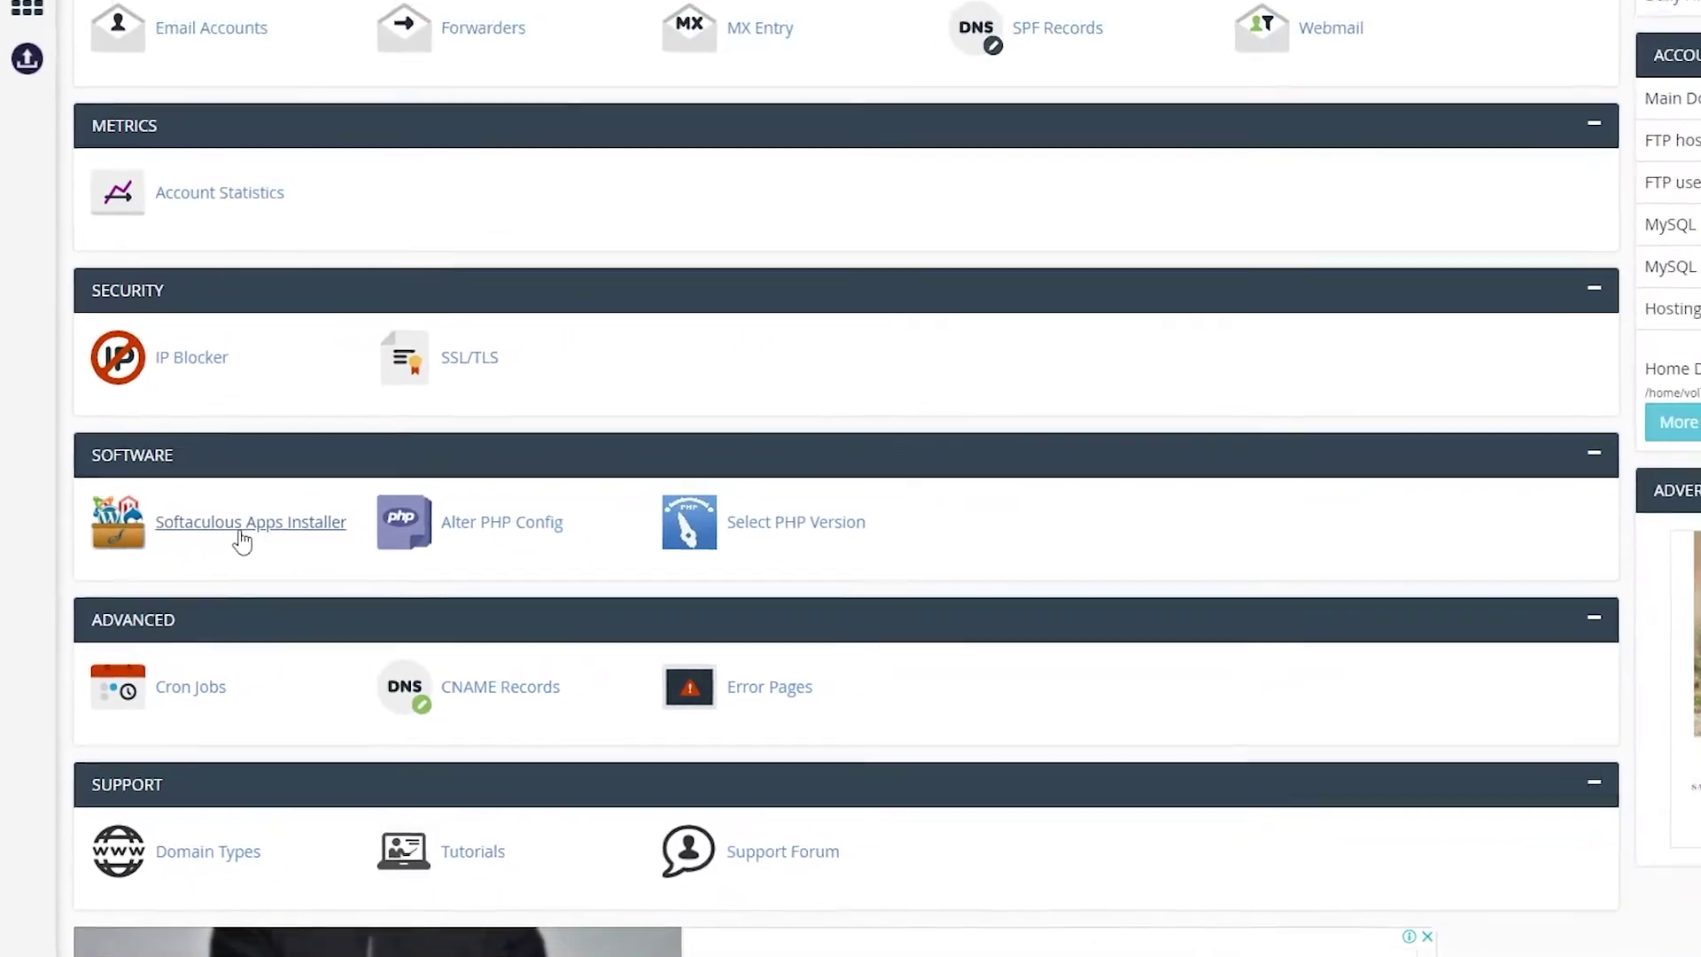
left_click(283, 495)
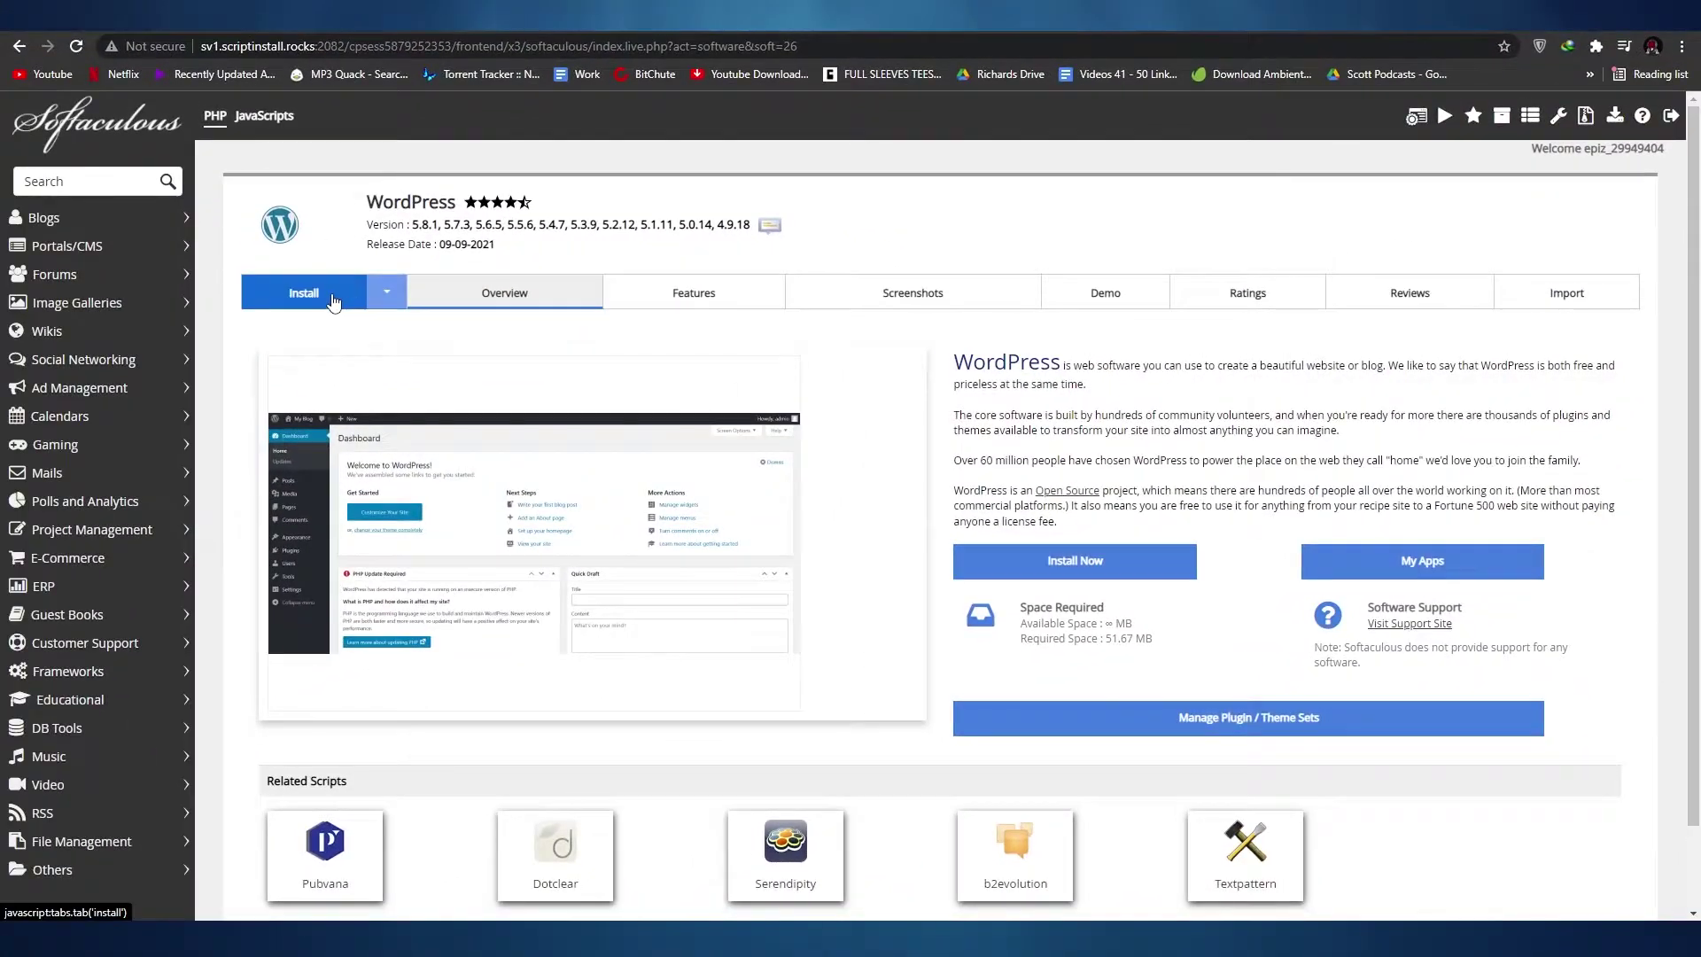
left_click(332, 297)
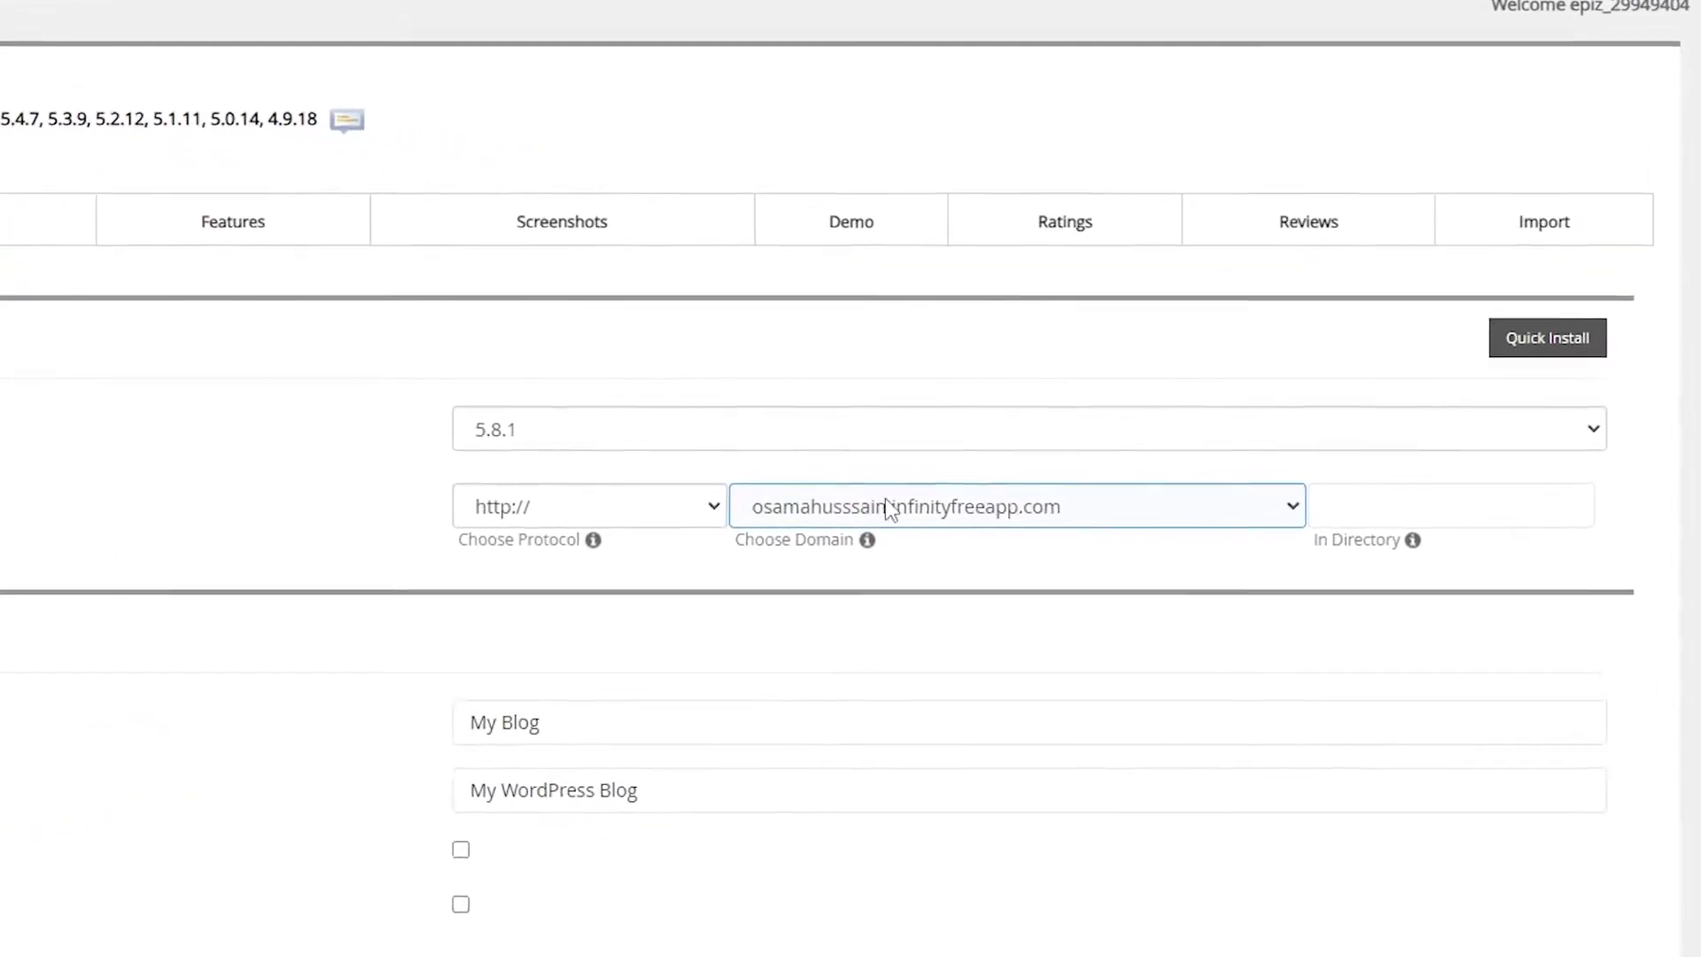
- Check the installation directory field and the admin username and password fields of the WordPress installation form
left_click(1369, 504)
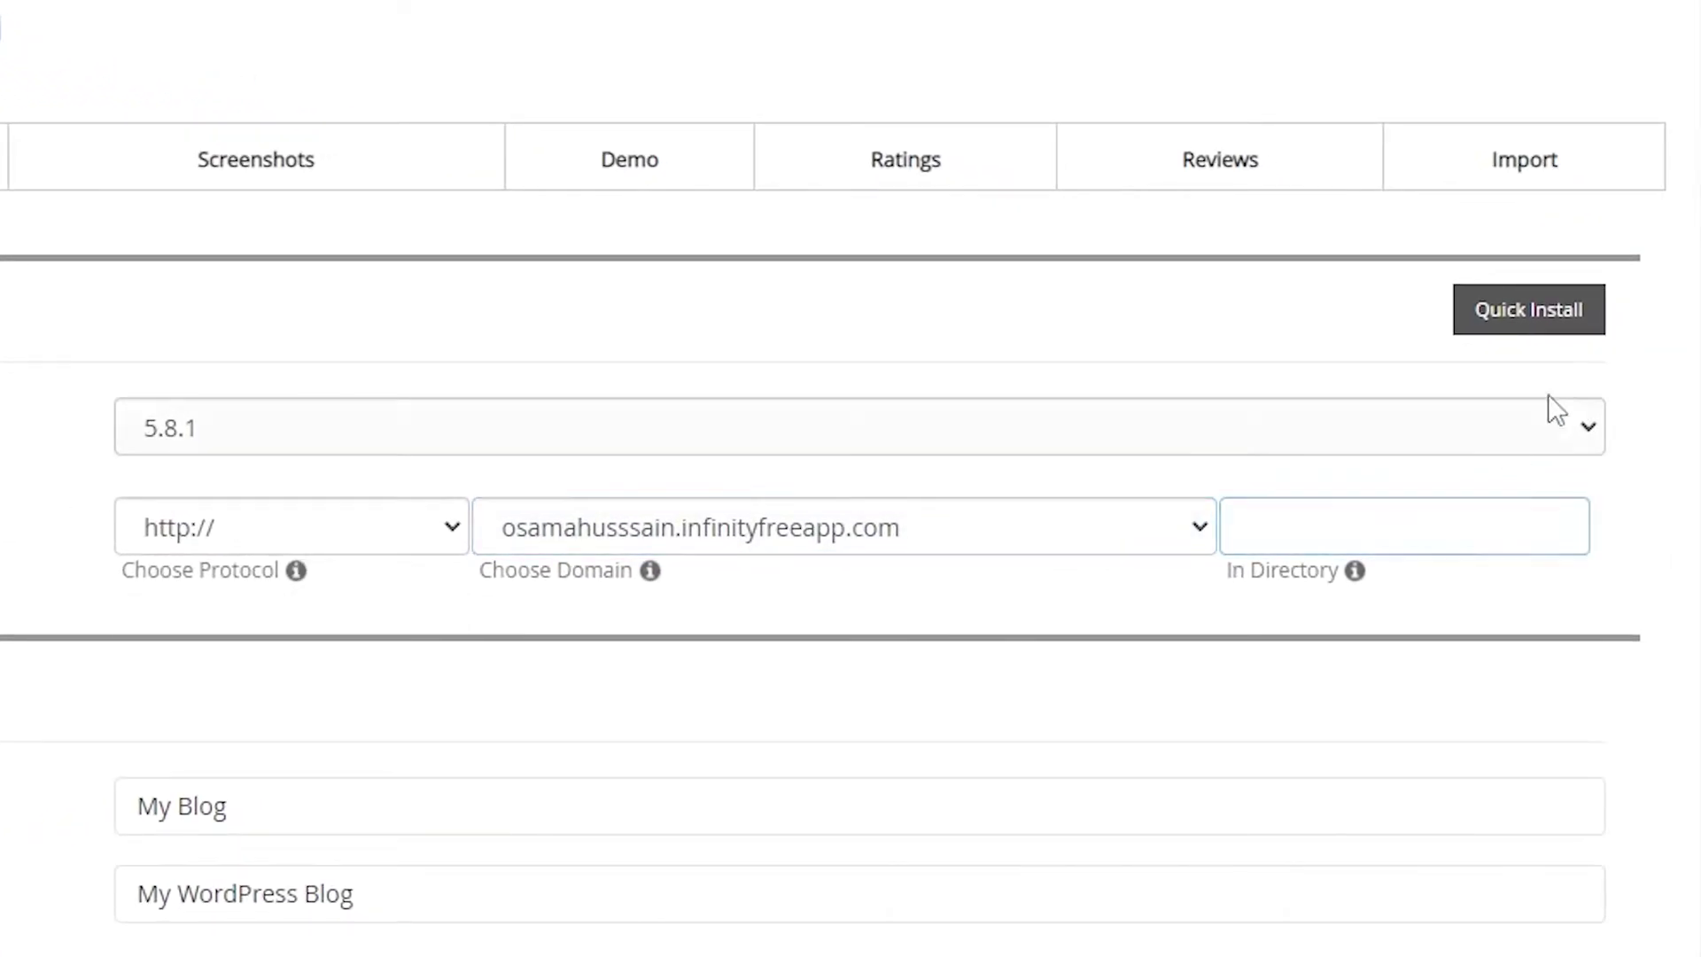
left_click(1561, 326)
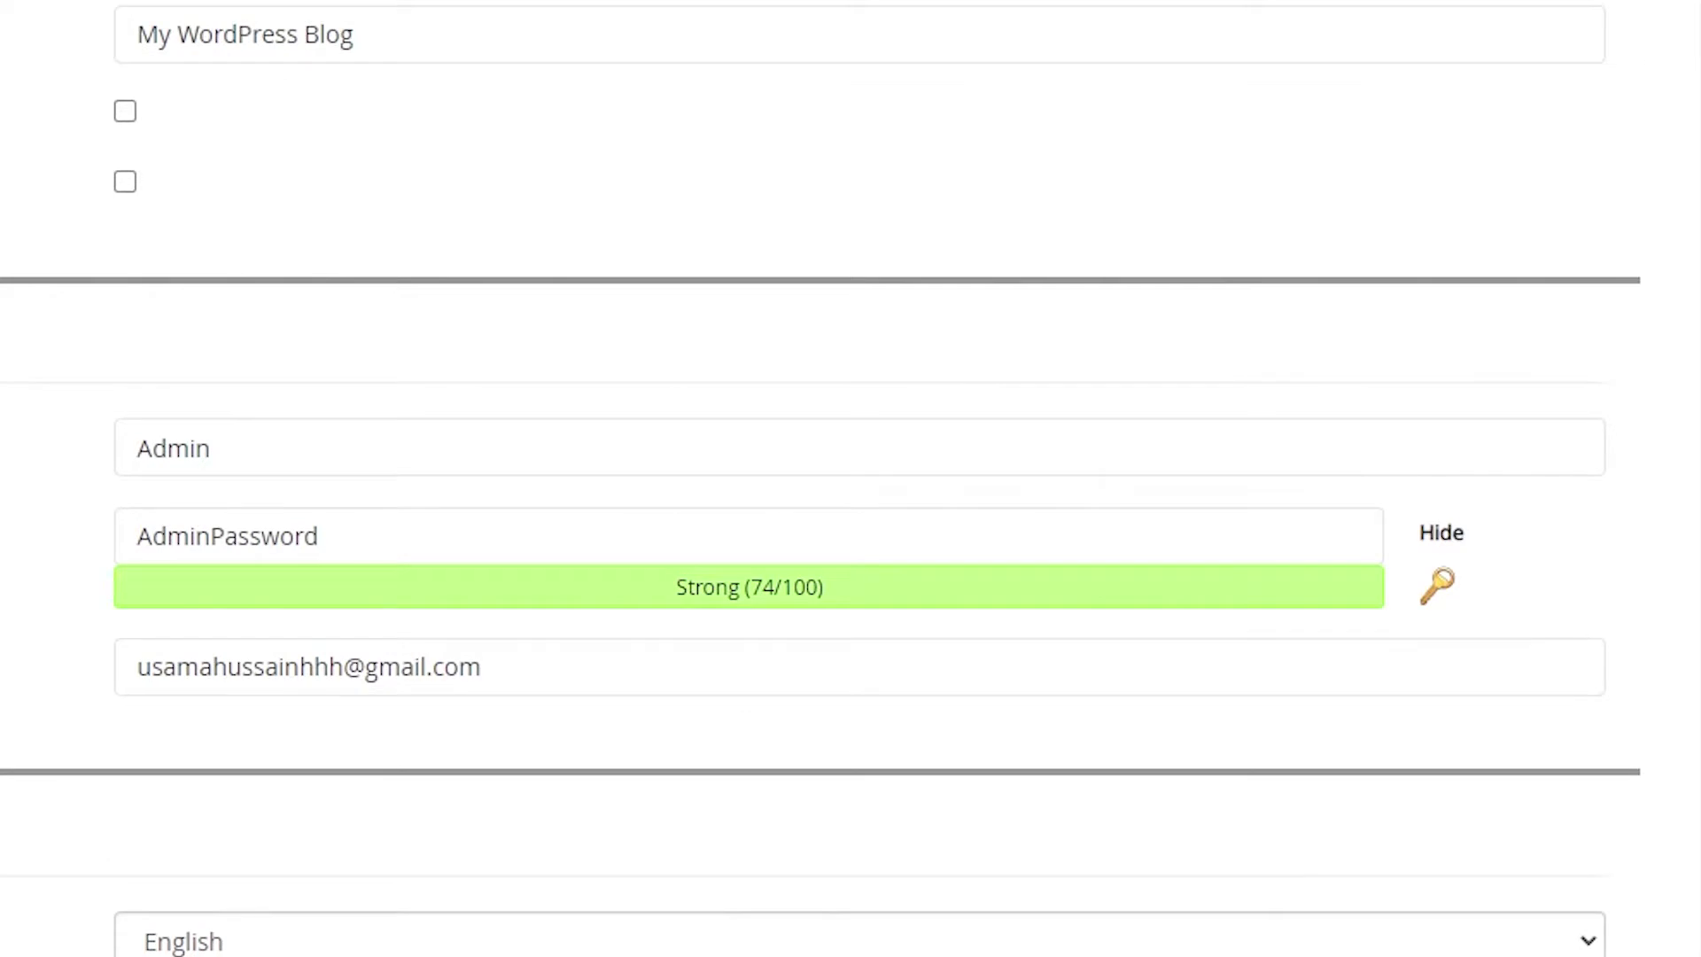
left_click(355, 418)
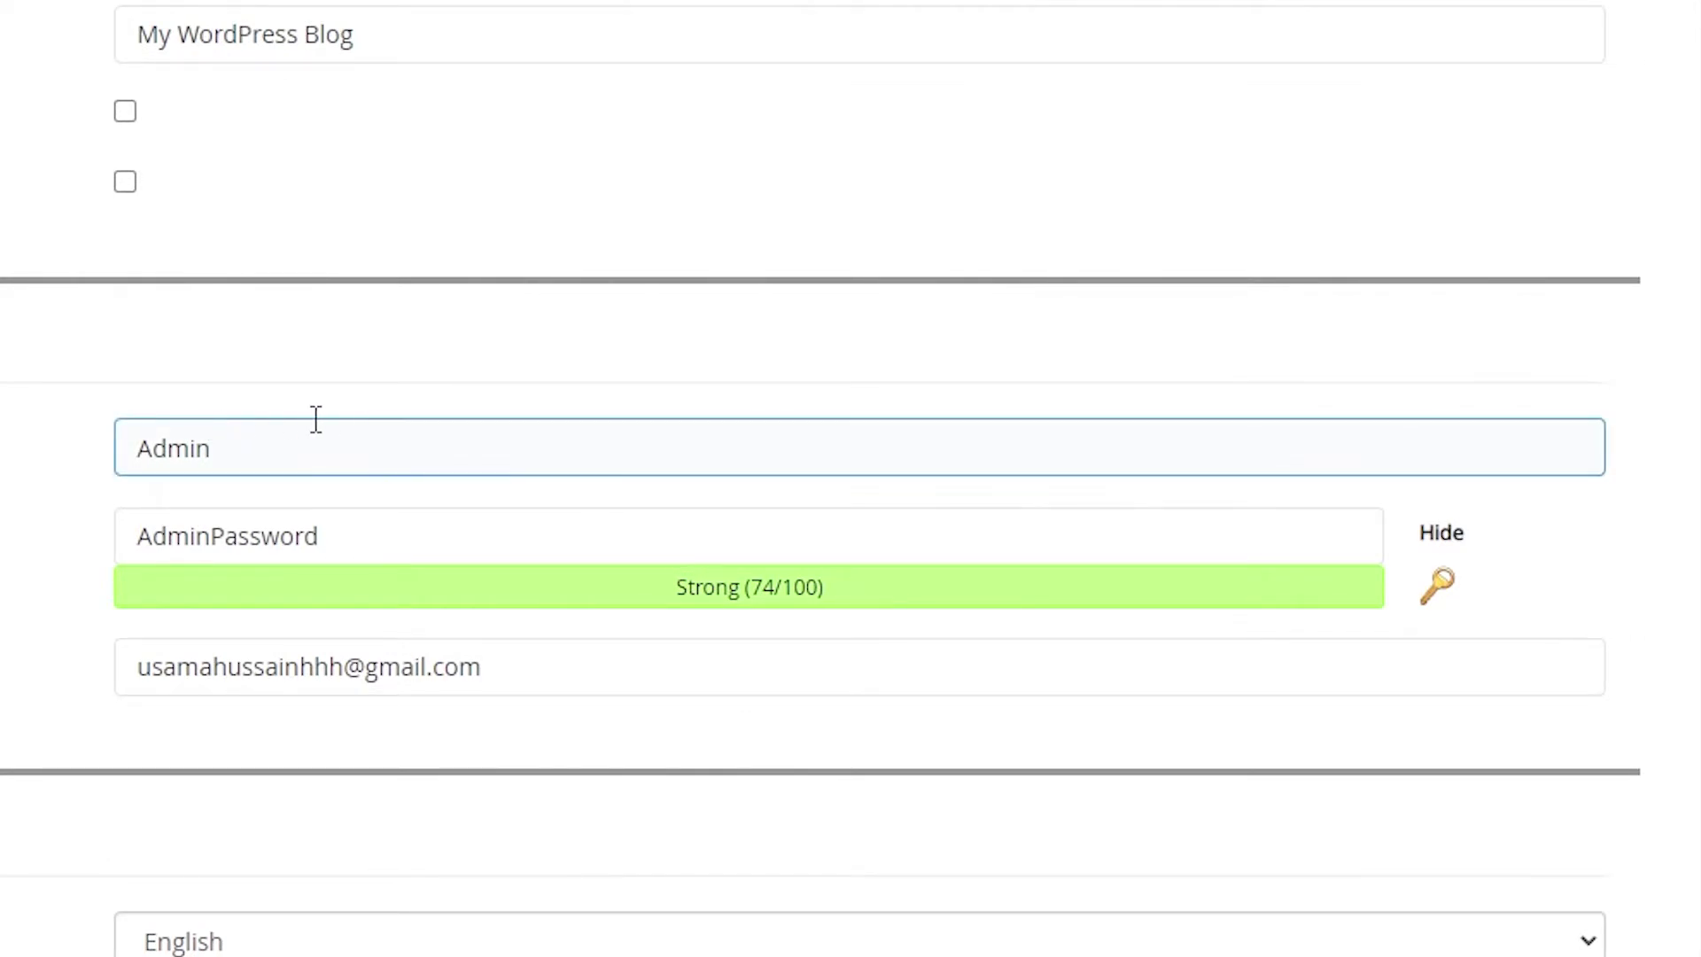
left_click(288, 537)
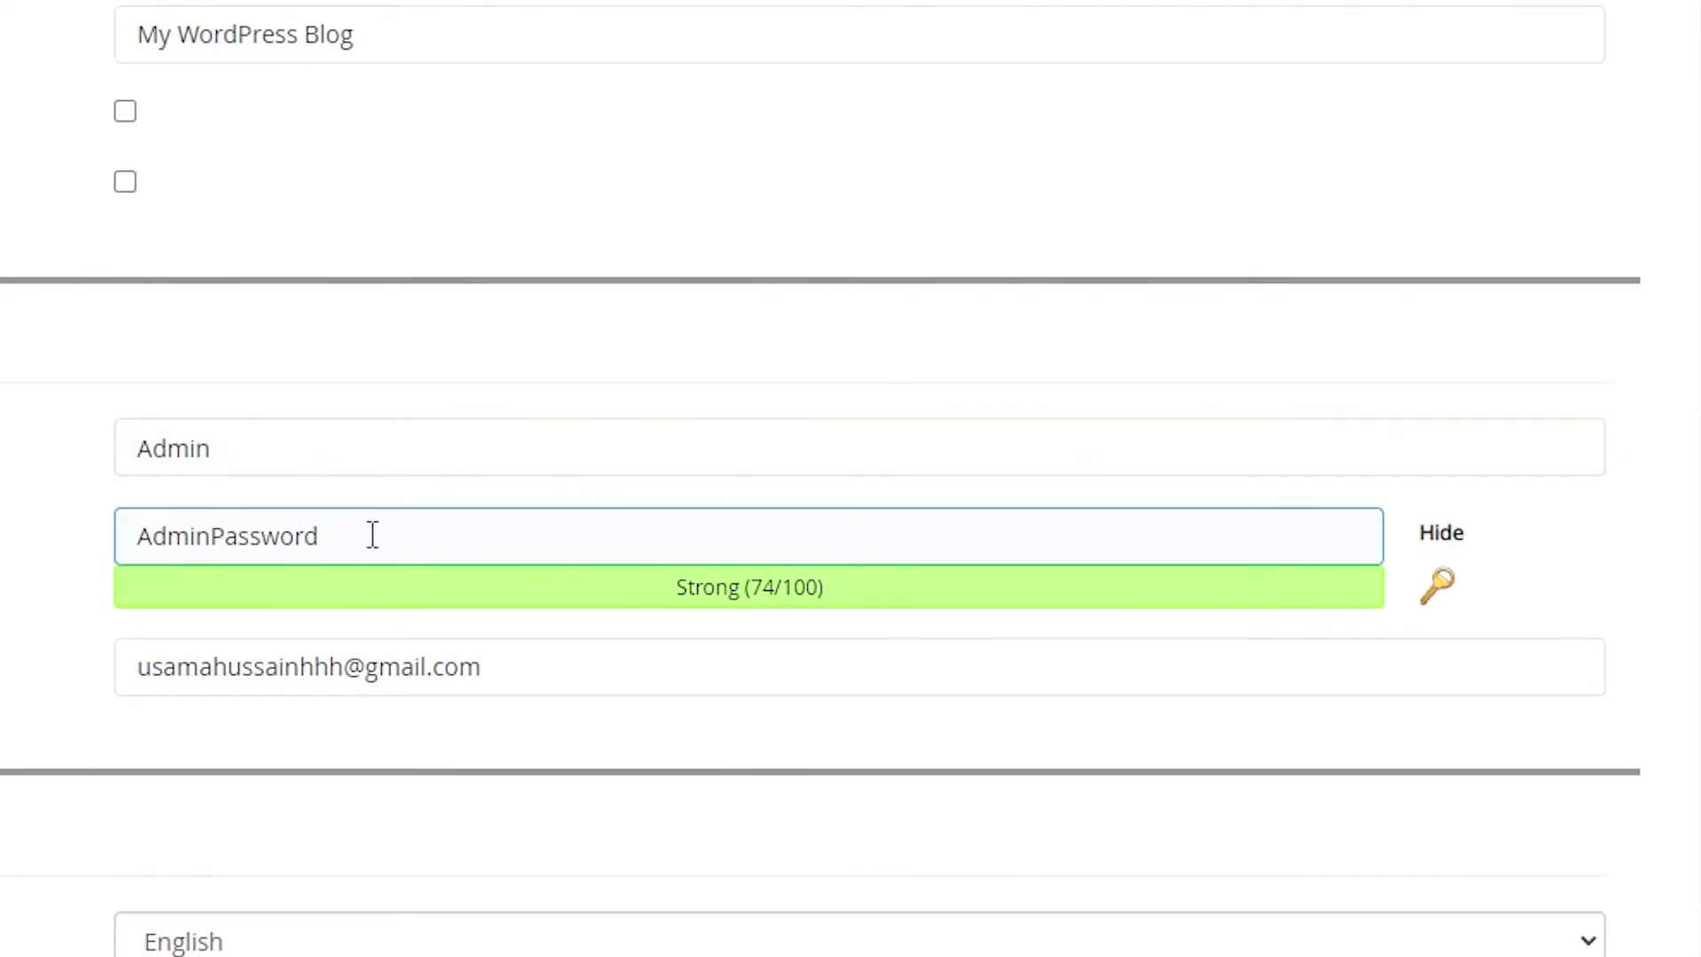
left_click(351, 499)
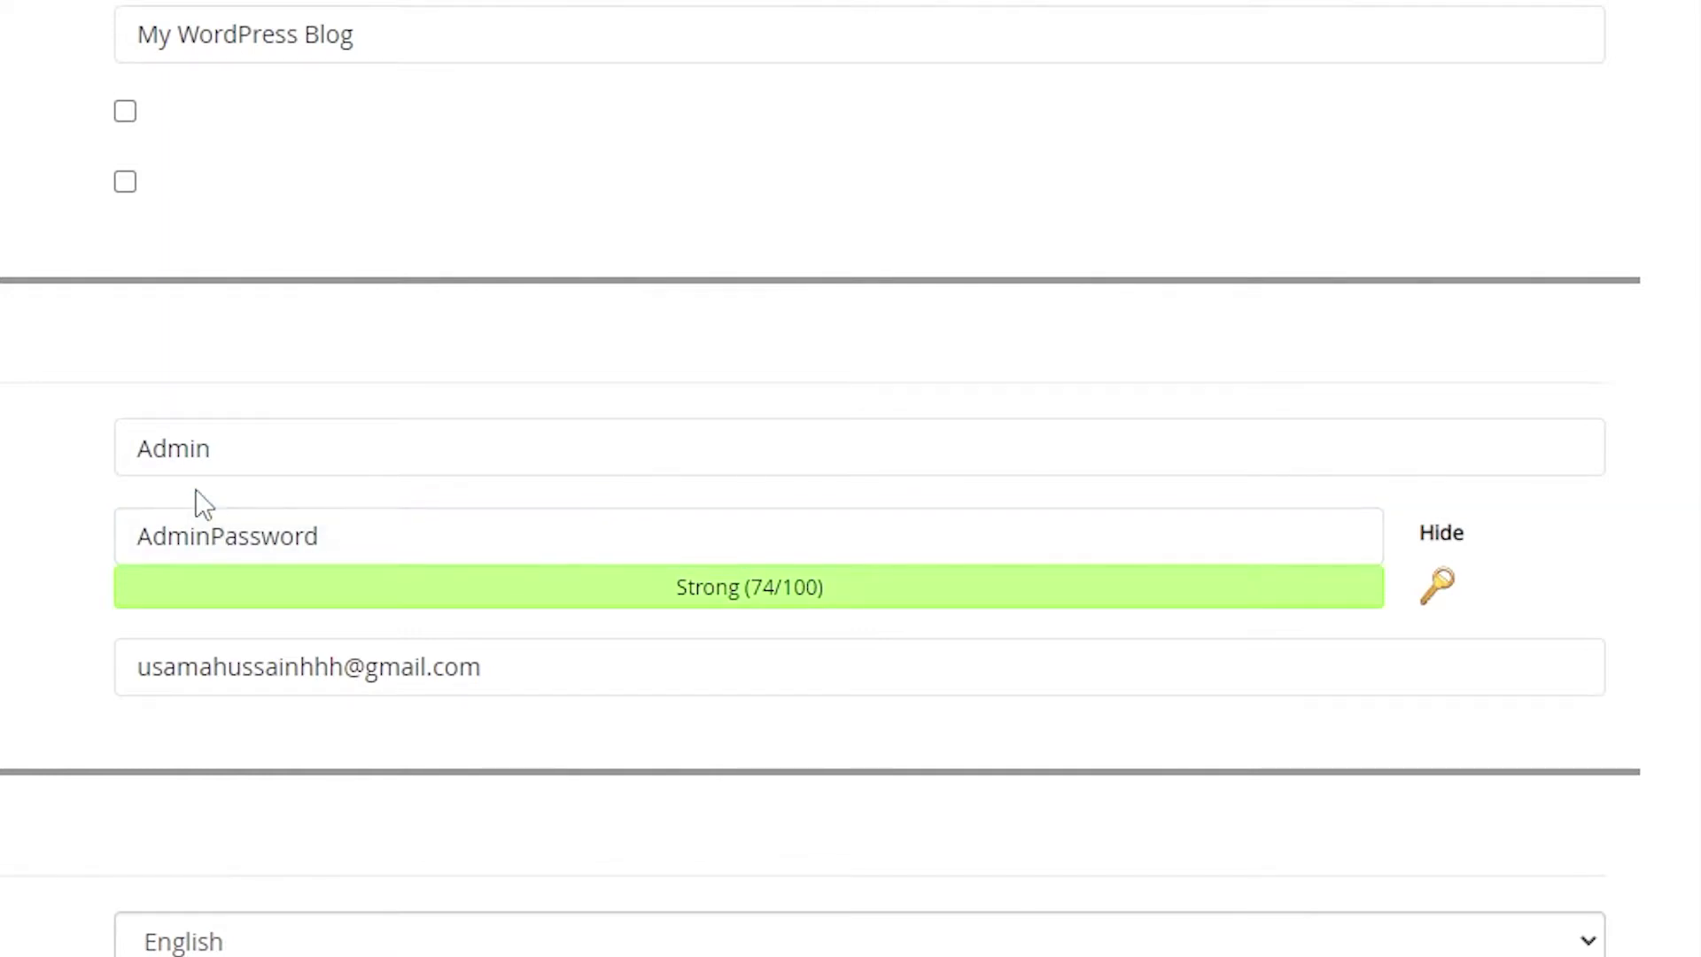
- Check the remaining installation settings and install WordPress without selecting an optional theme
scroll(204, 505, "down", 5)
scroll(266, 494, "up", 7)
scroll(266, 494, "down", 12)
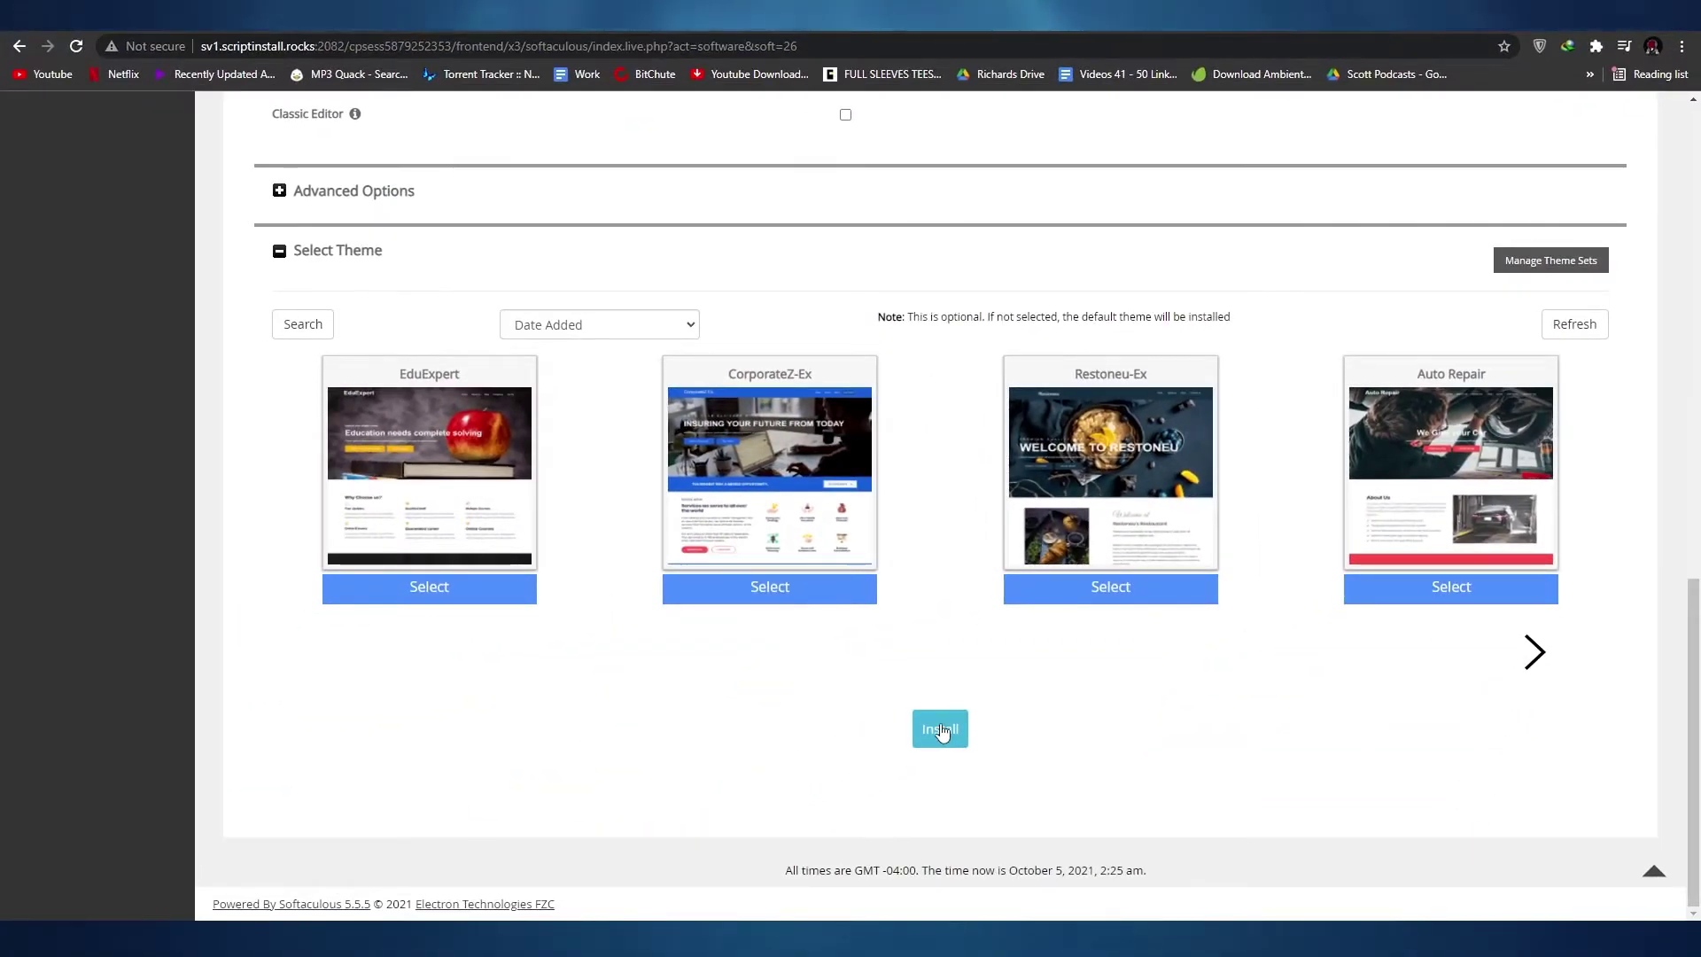
left_click(941, 729)
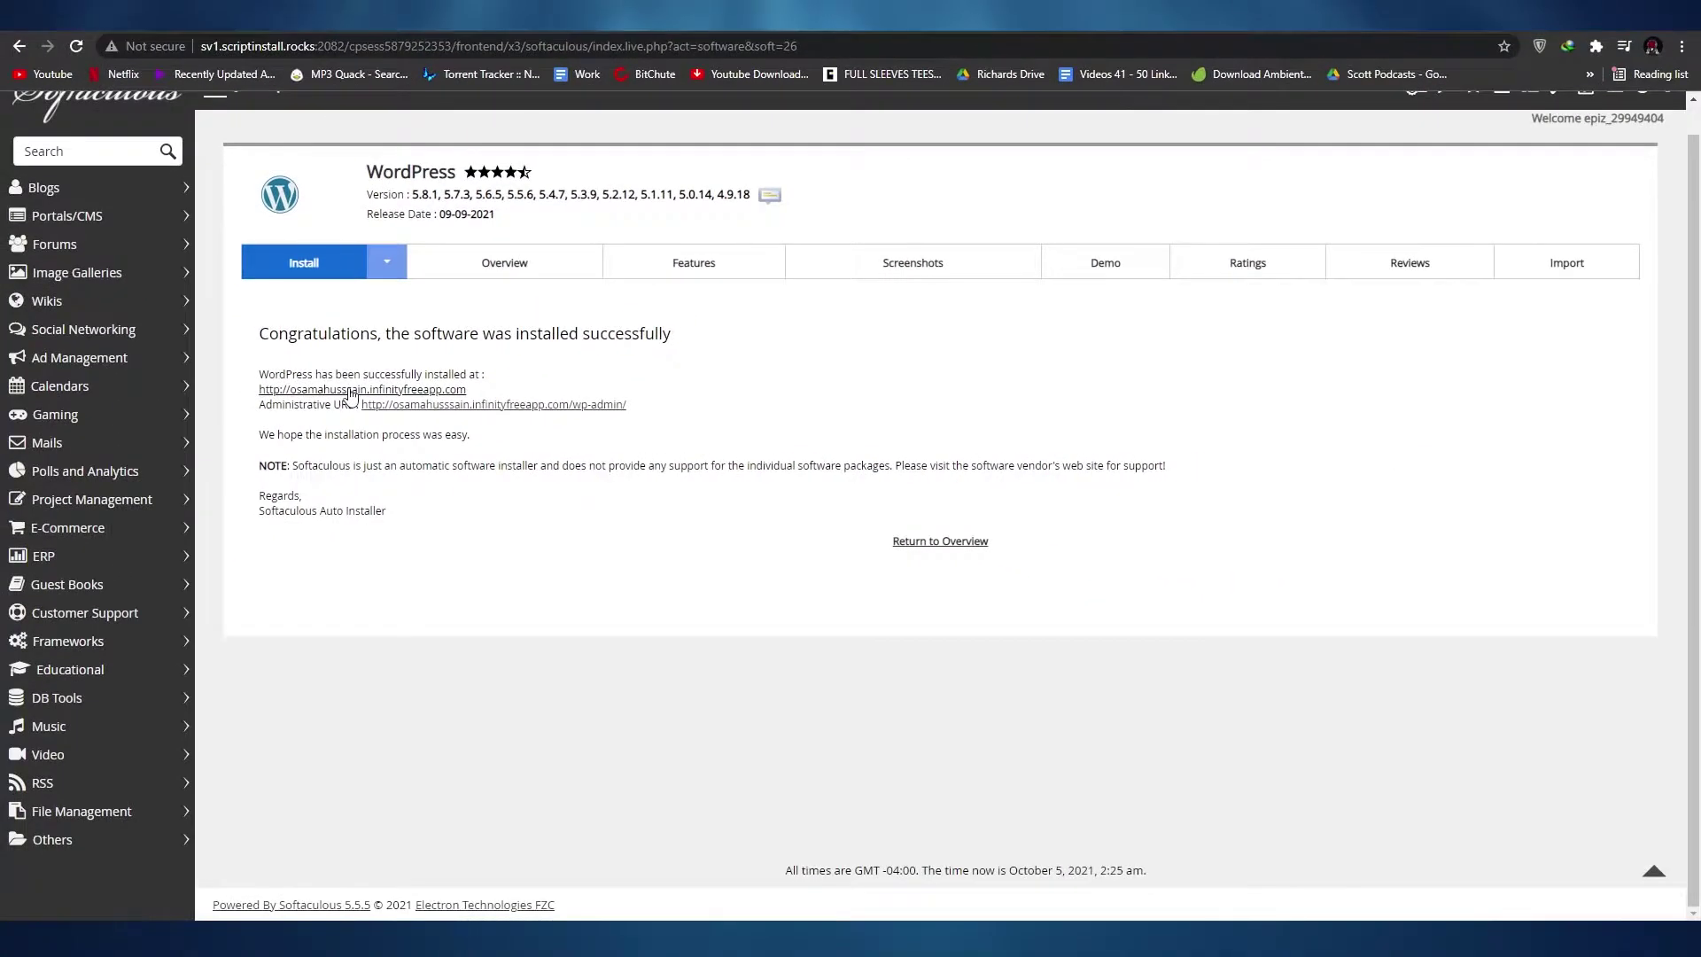
- Open the newly installed WordPress site from the installation summary and look over its blog homepage
left_click(350, 391)
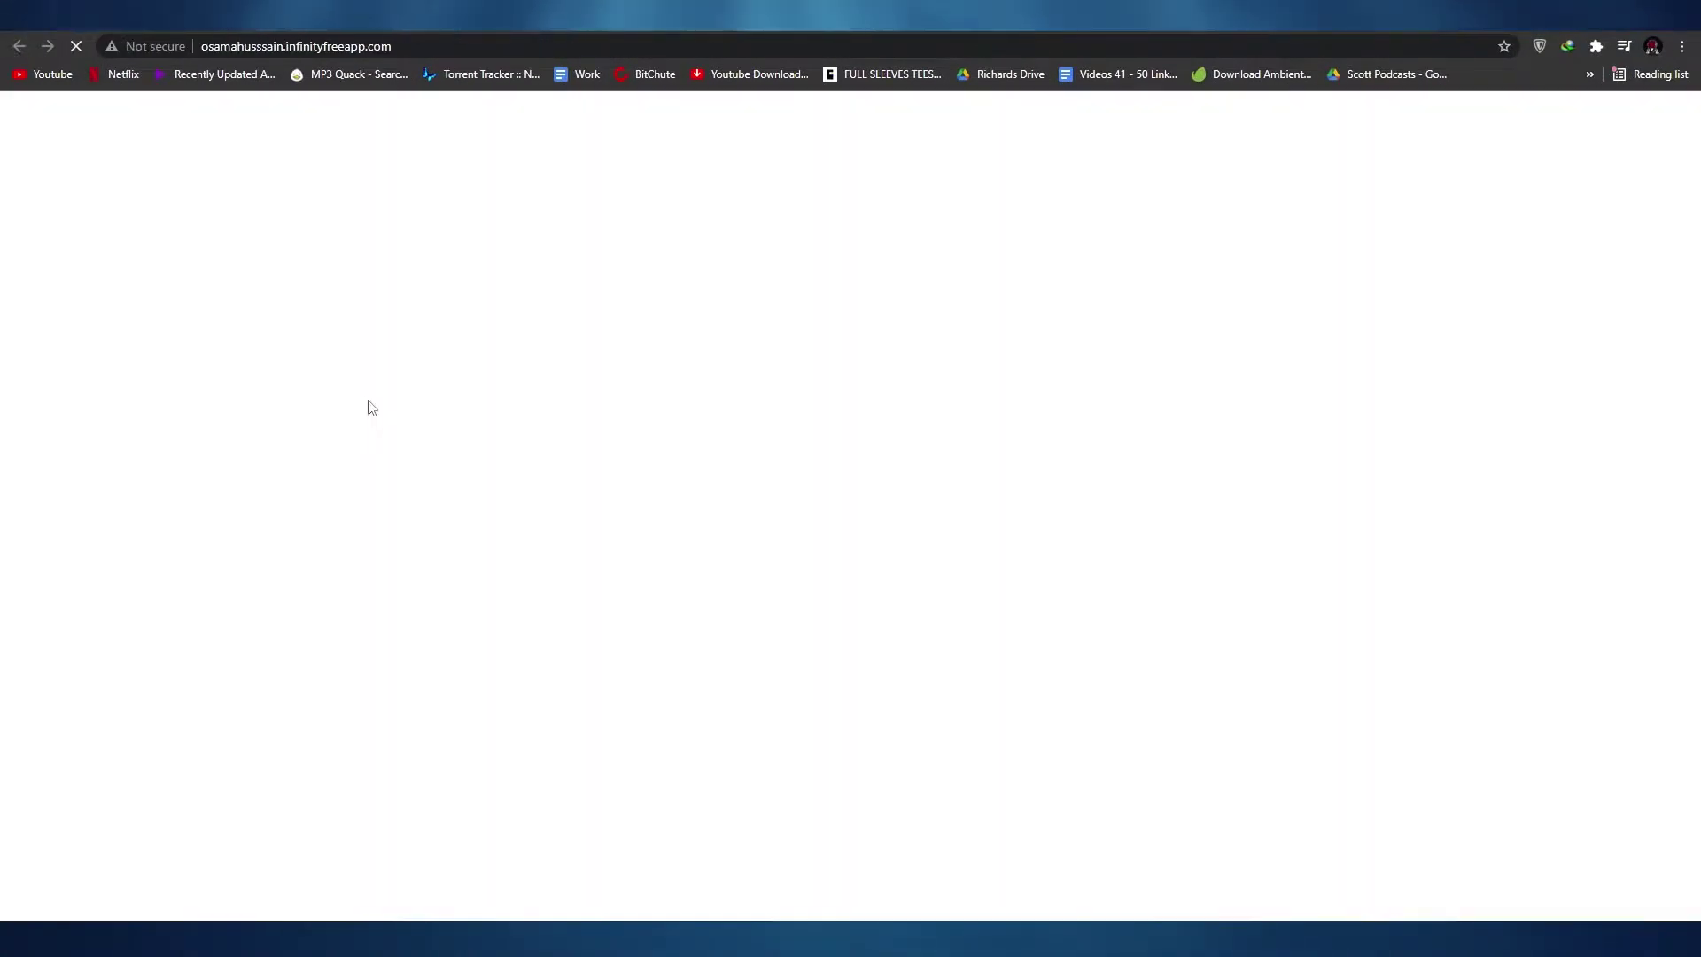
scroll(1197, 280, "down", 1)
scroll(1168, 376, "up", 1)
scroll(1172, 376, "up", 2)
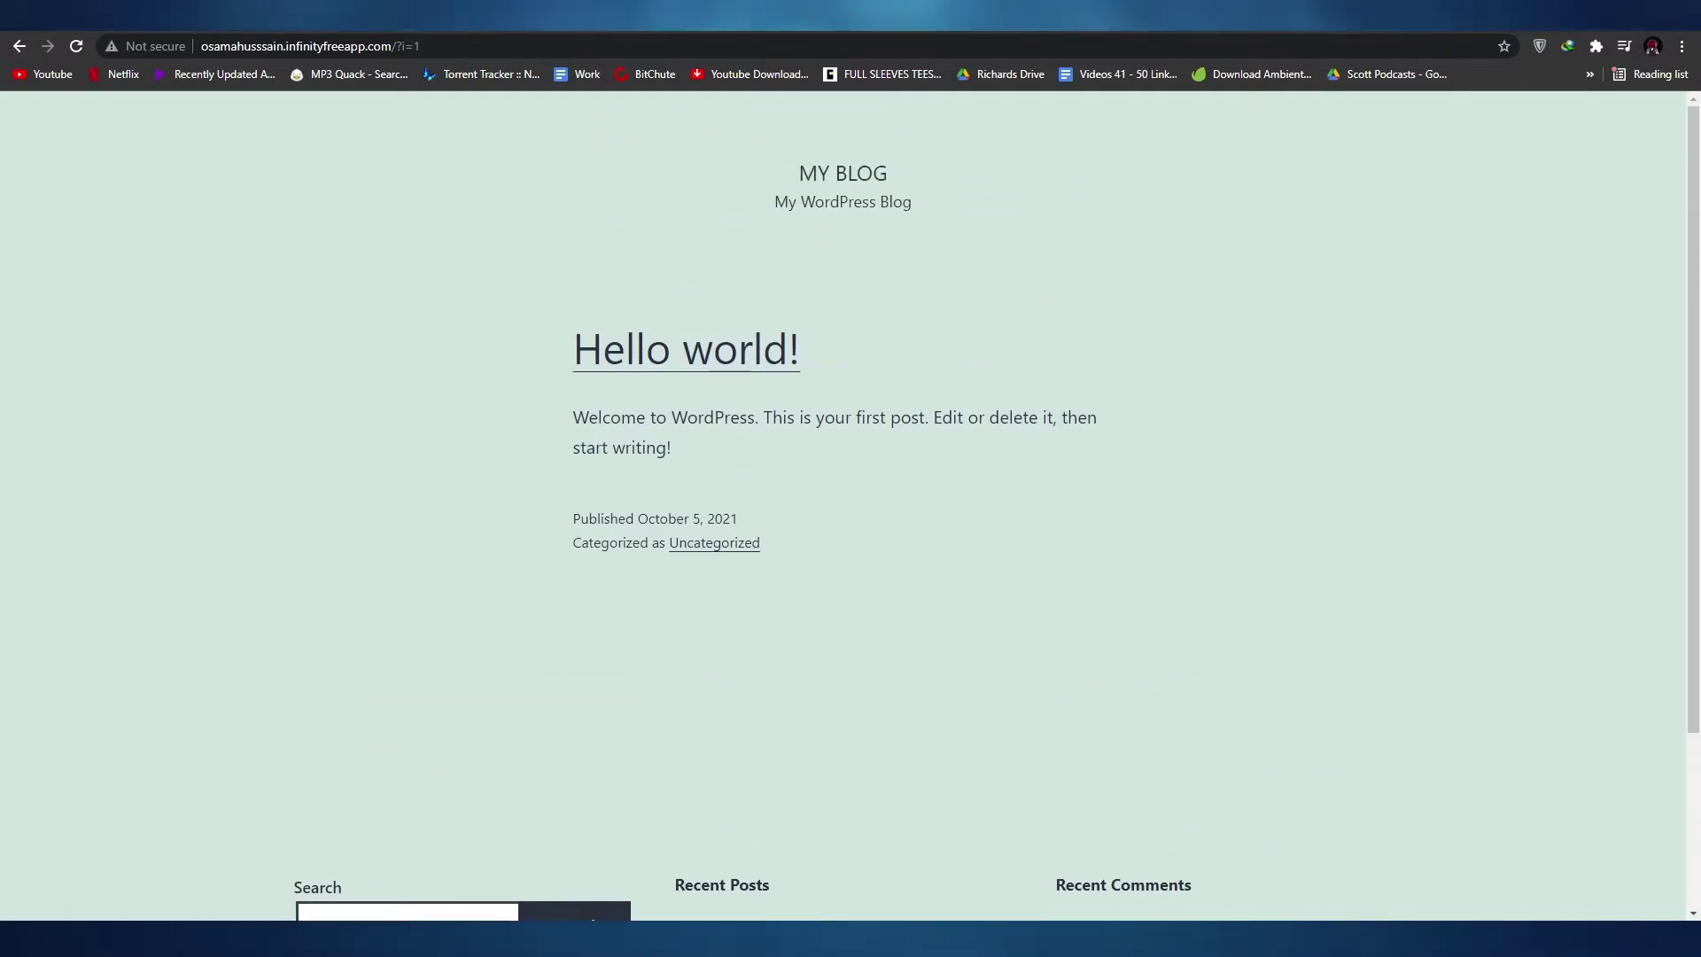
scroll(783, 558, "down", 2)
scroll(748, 310, "up", 2)
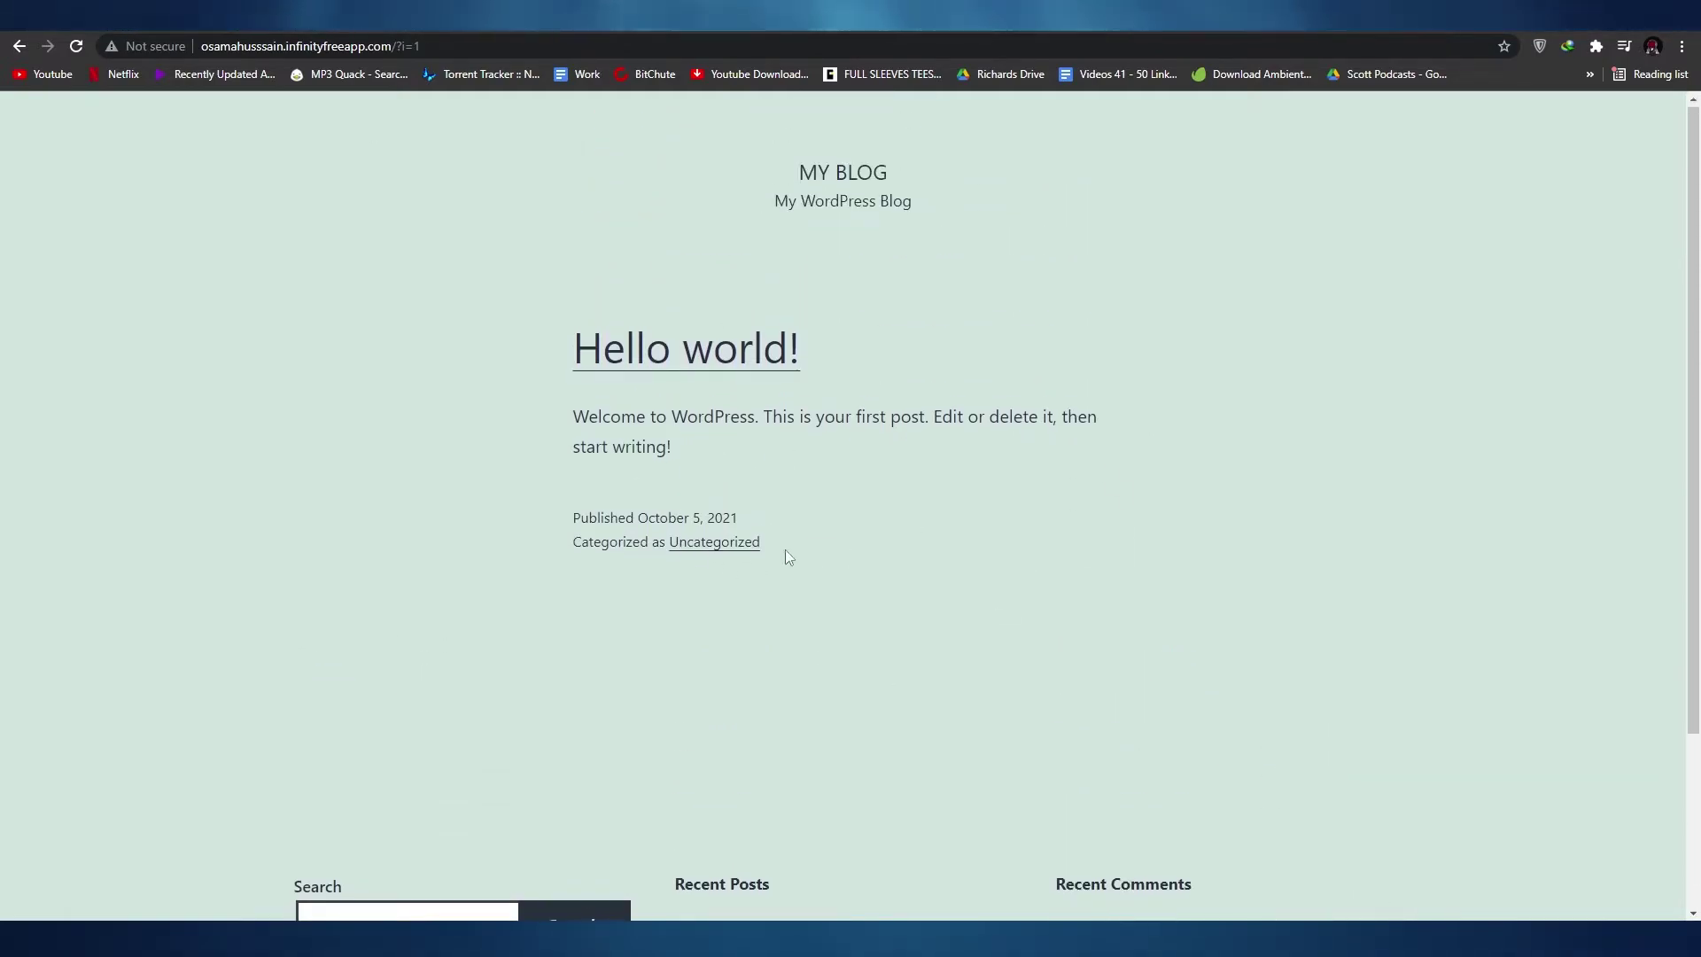
scroll(765, 509, "down", 2)
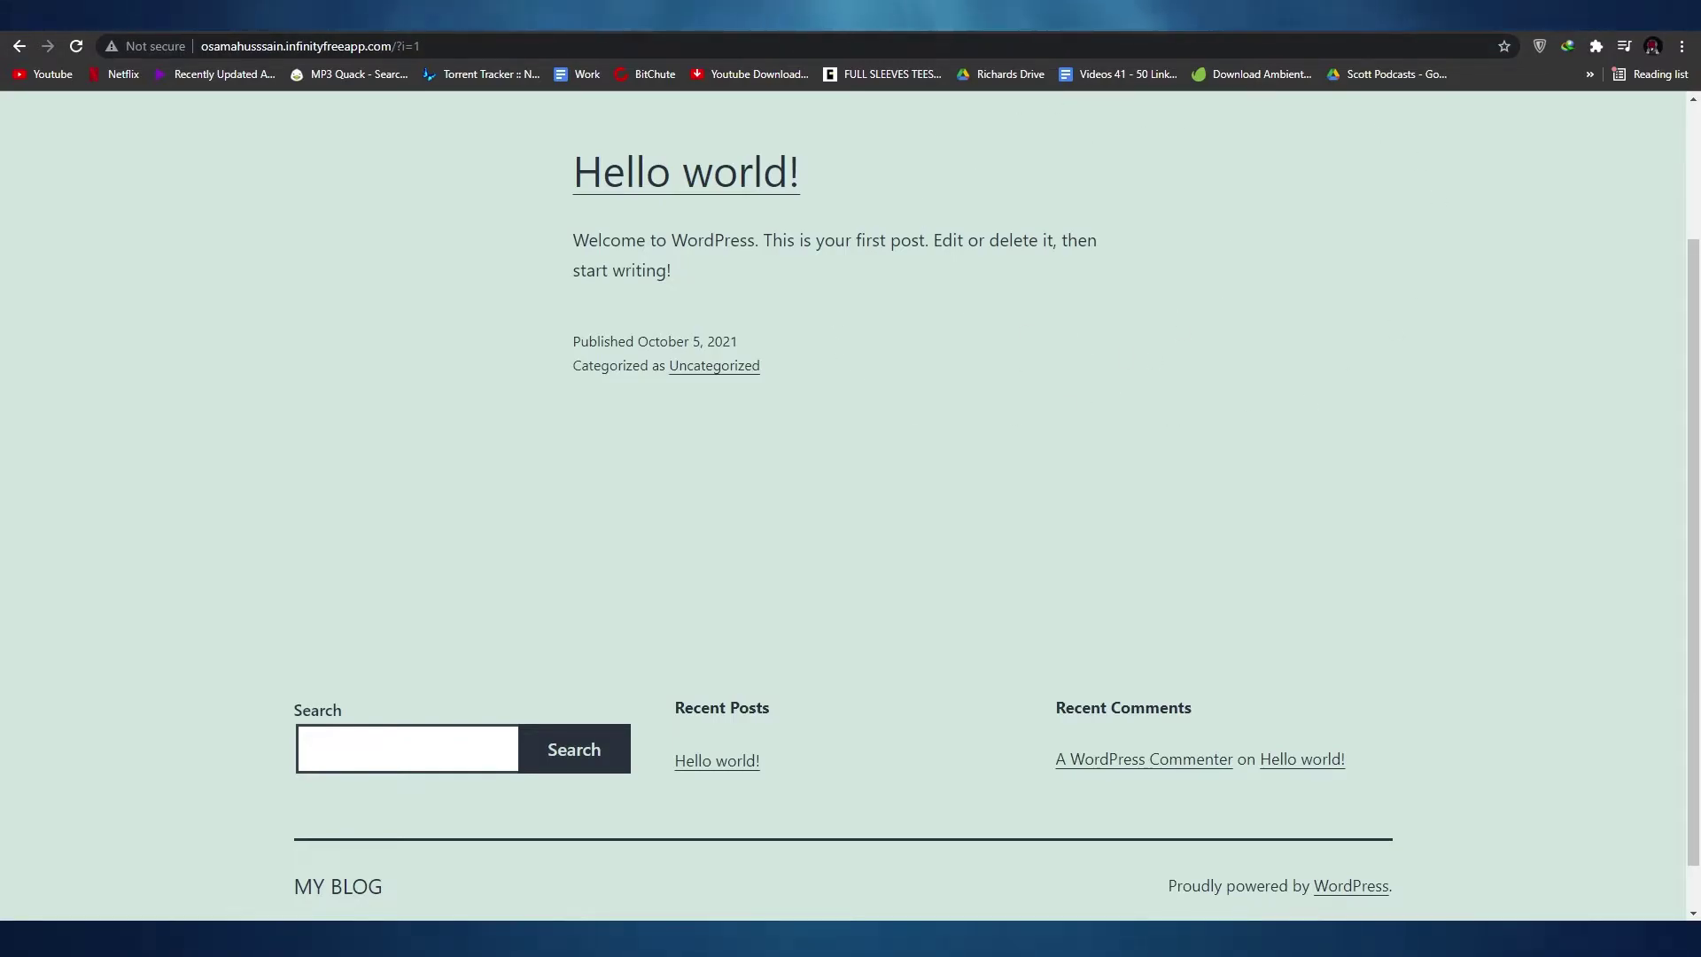
- Open the administrative URL from the installation summary, and go back to the blog to view its homepage again
left_click(876, 27)
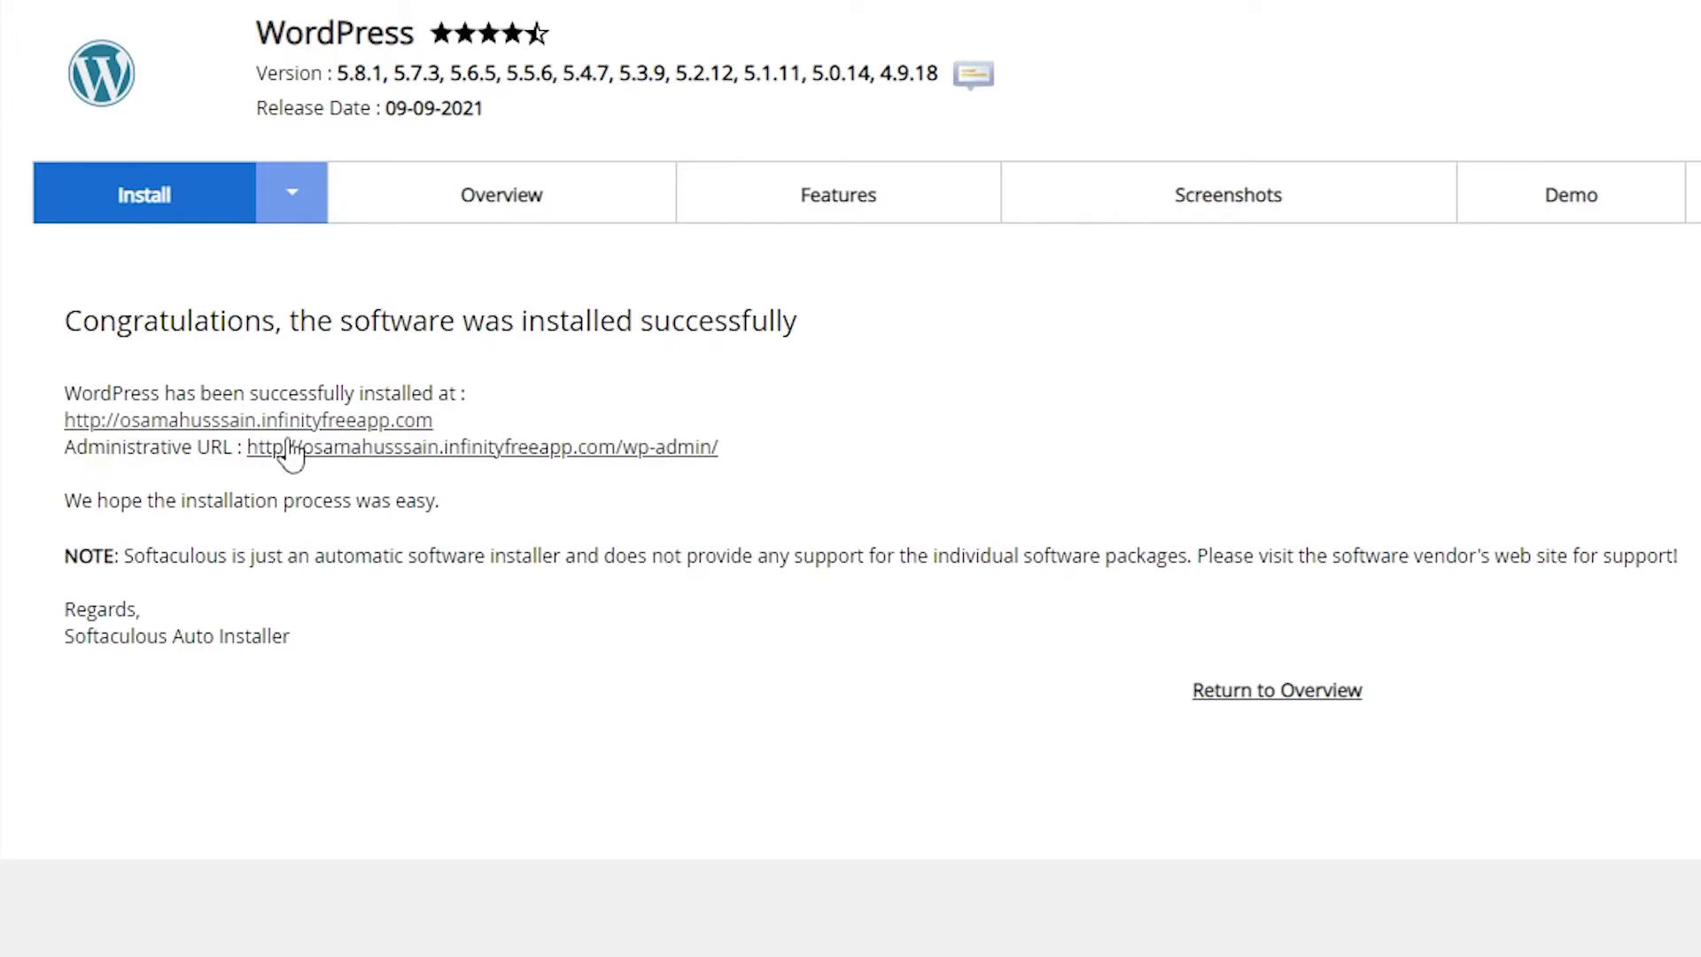
left_click(571, 448)
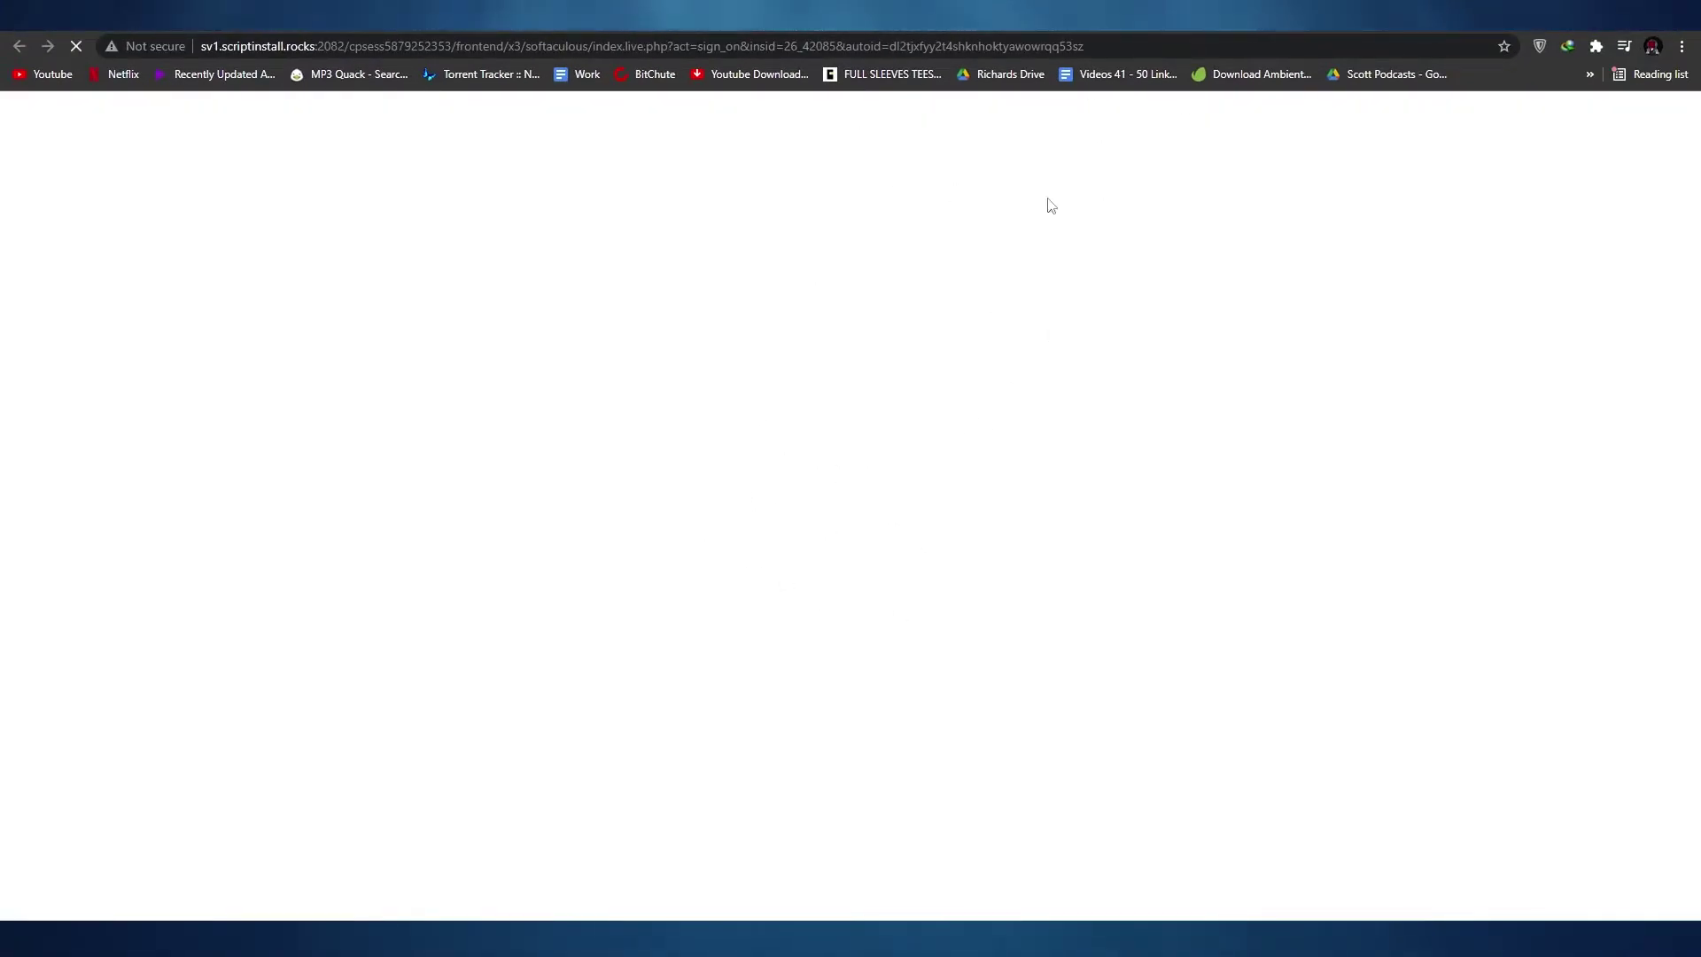
left_click(1143, 15)
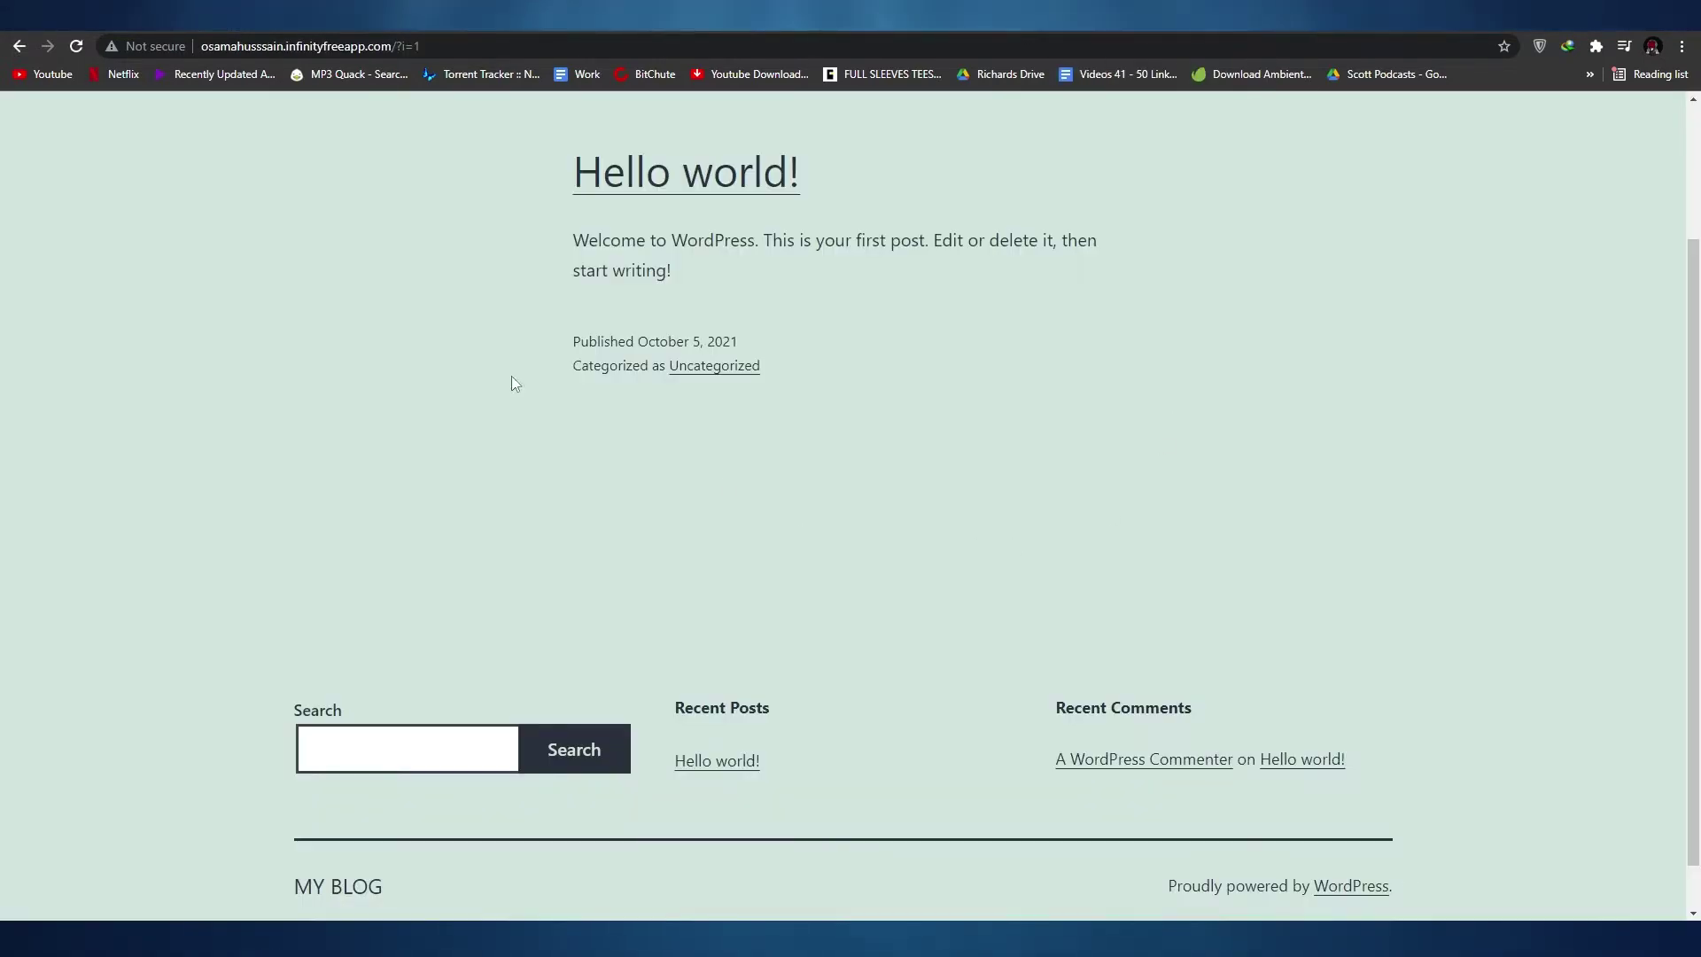
scroll(688, 633, "down", 1)
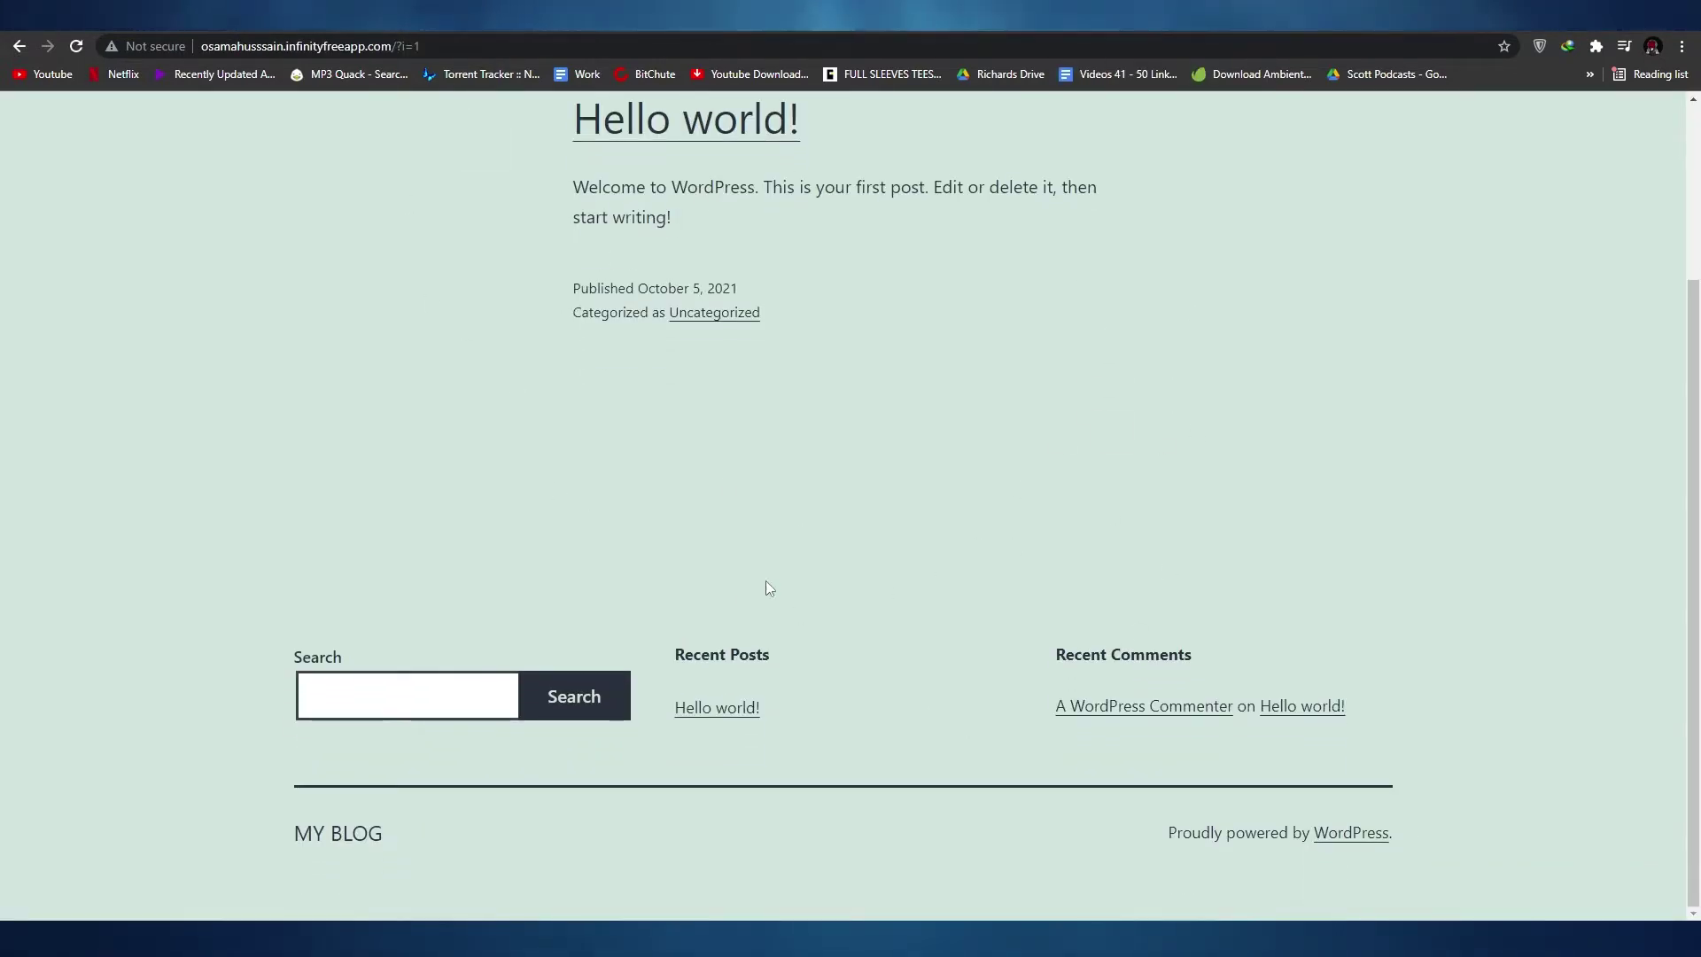
scroll(842, 586, "up", 2)
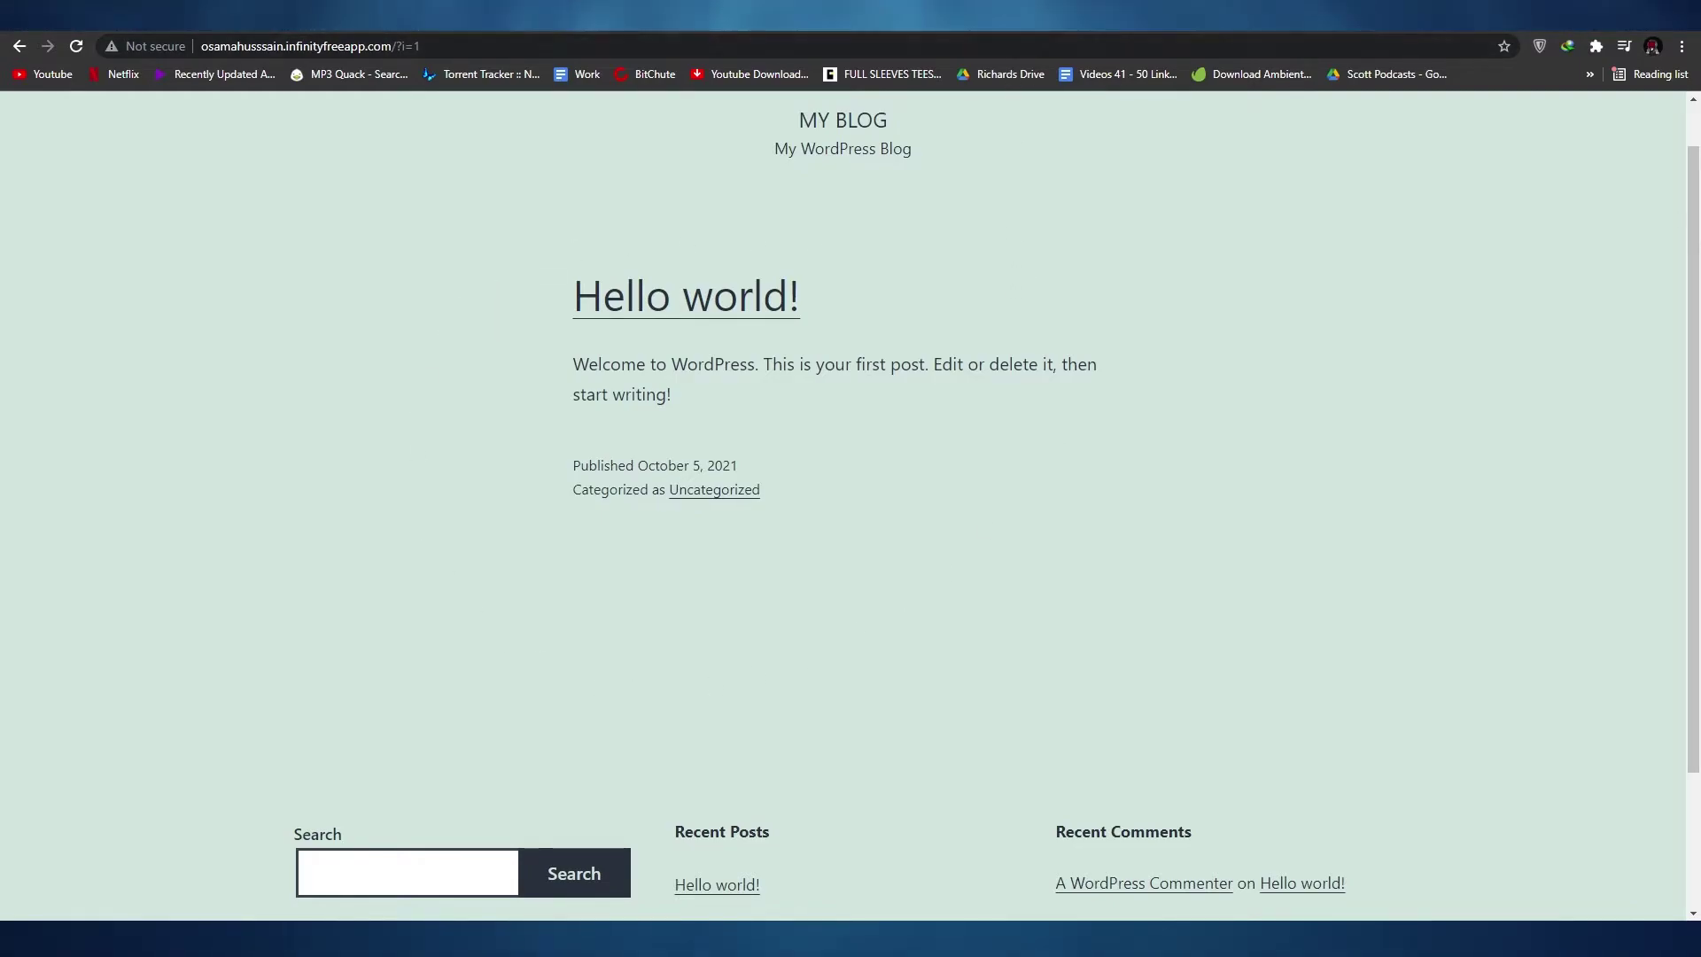
- Return to the installation summary and open the WordPress admin dashboard through the administrative URL, showing its welcome section
key("alt+Left")
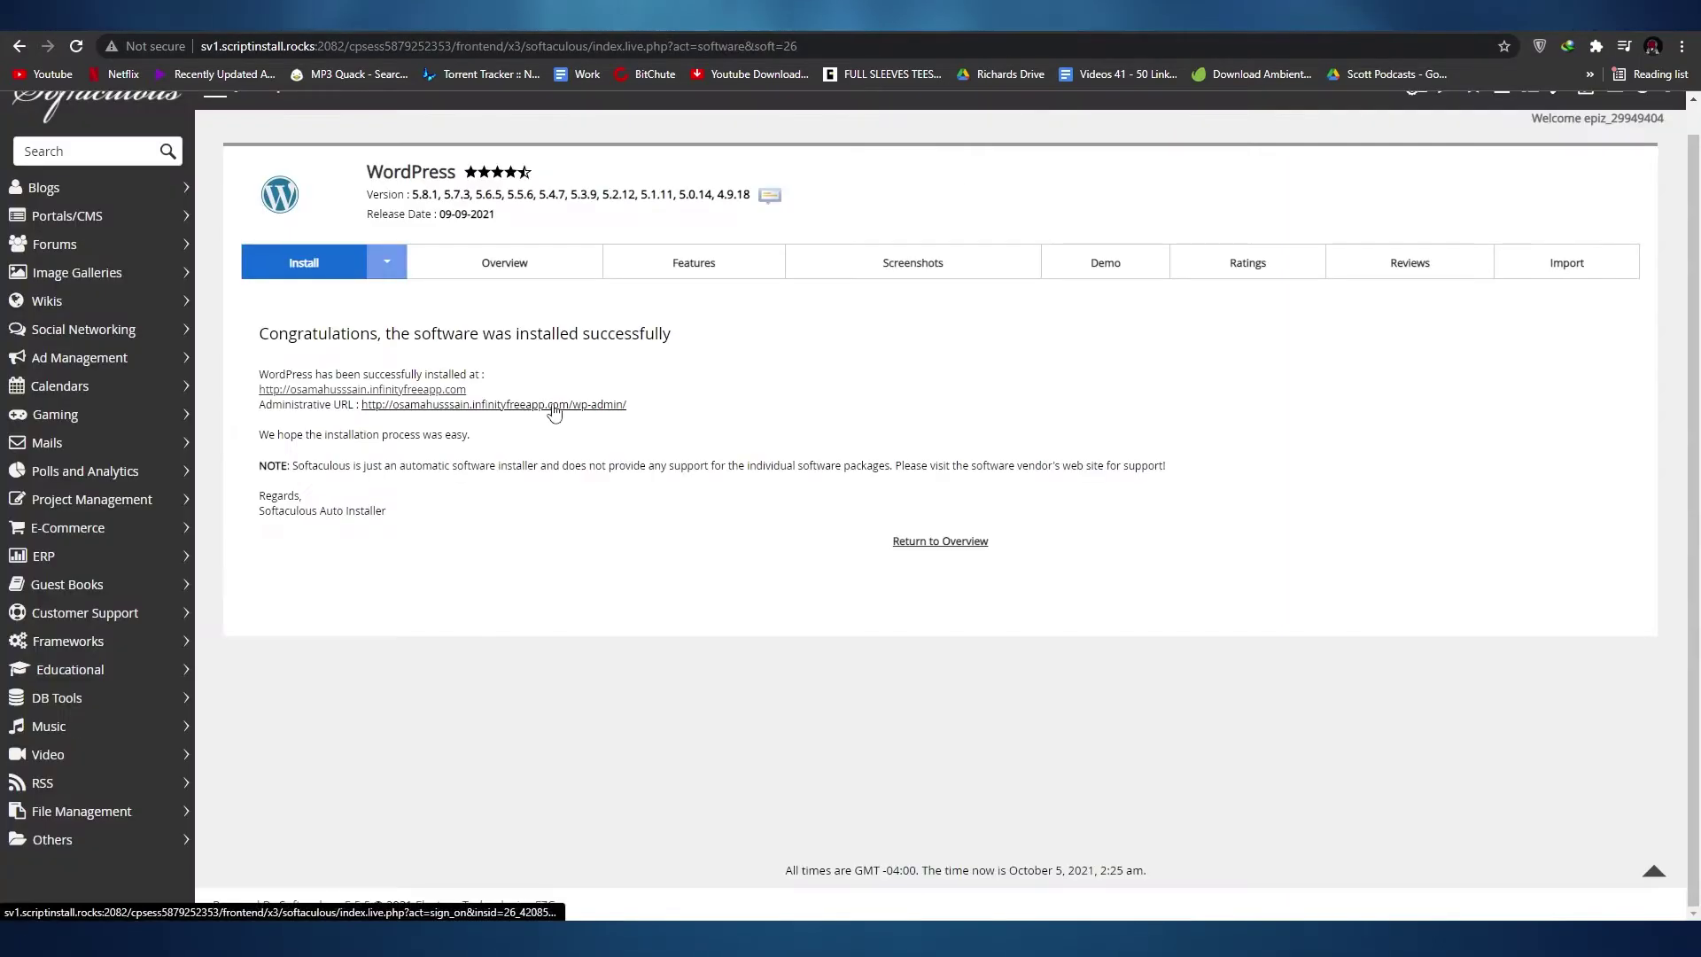
left_click(551, 407)
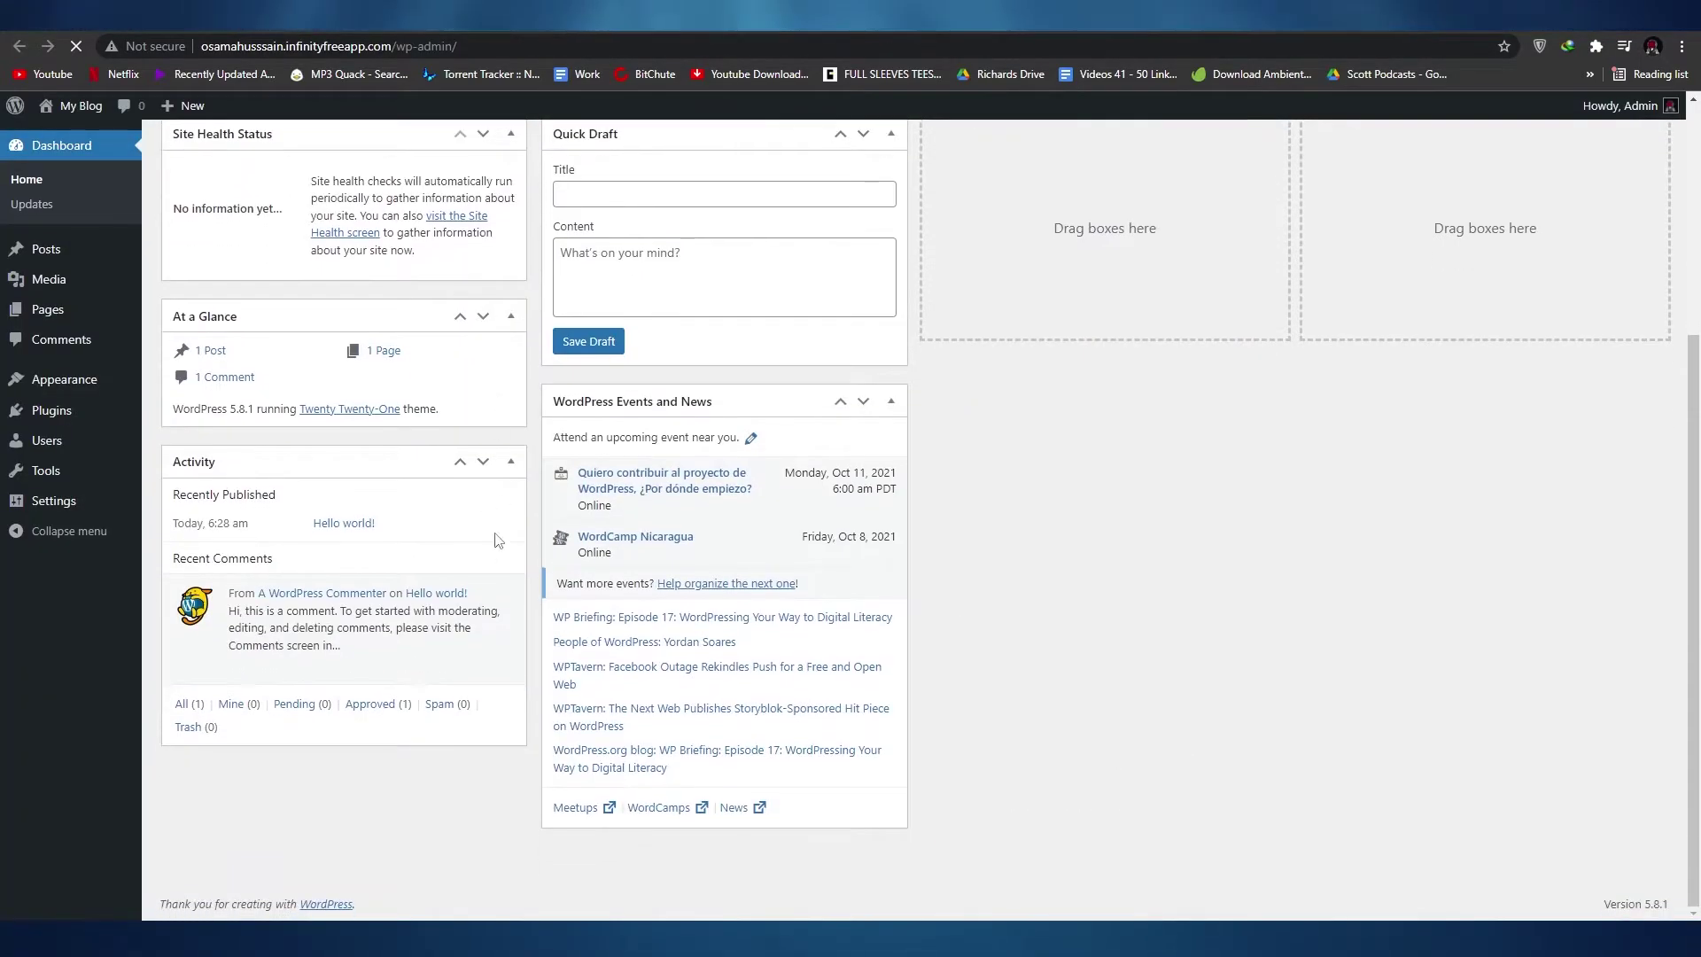
scroll(497, 503, "up", 4)
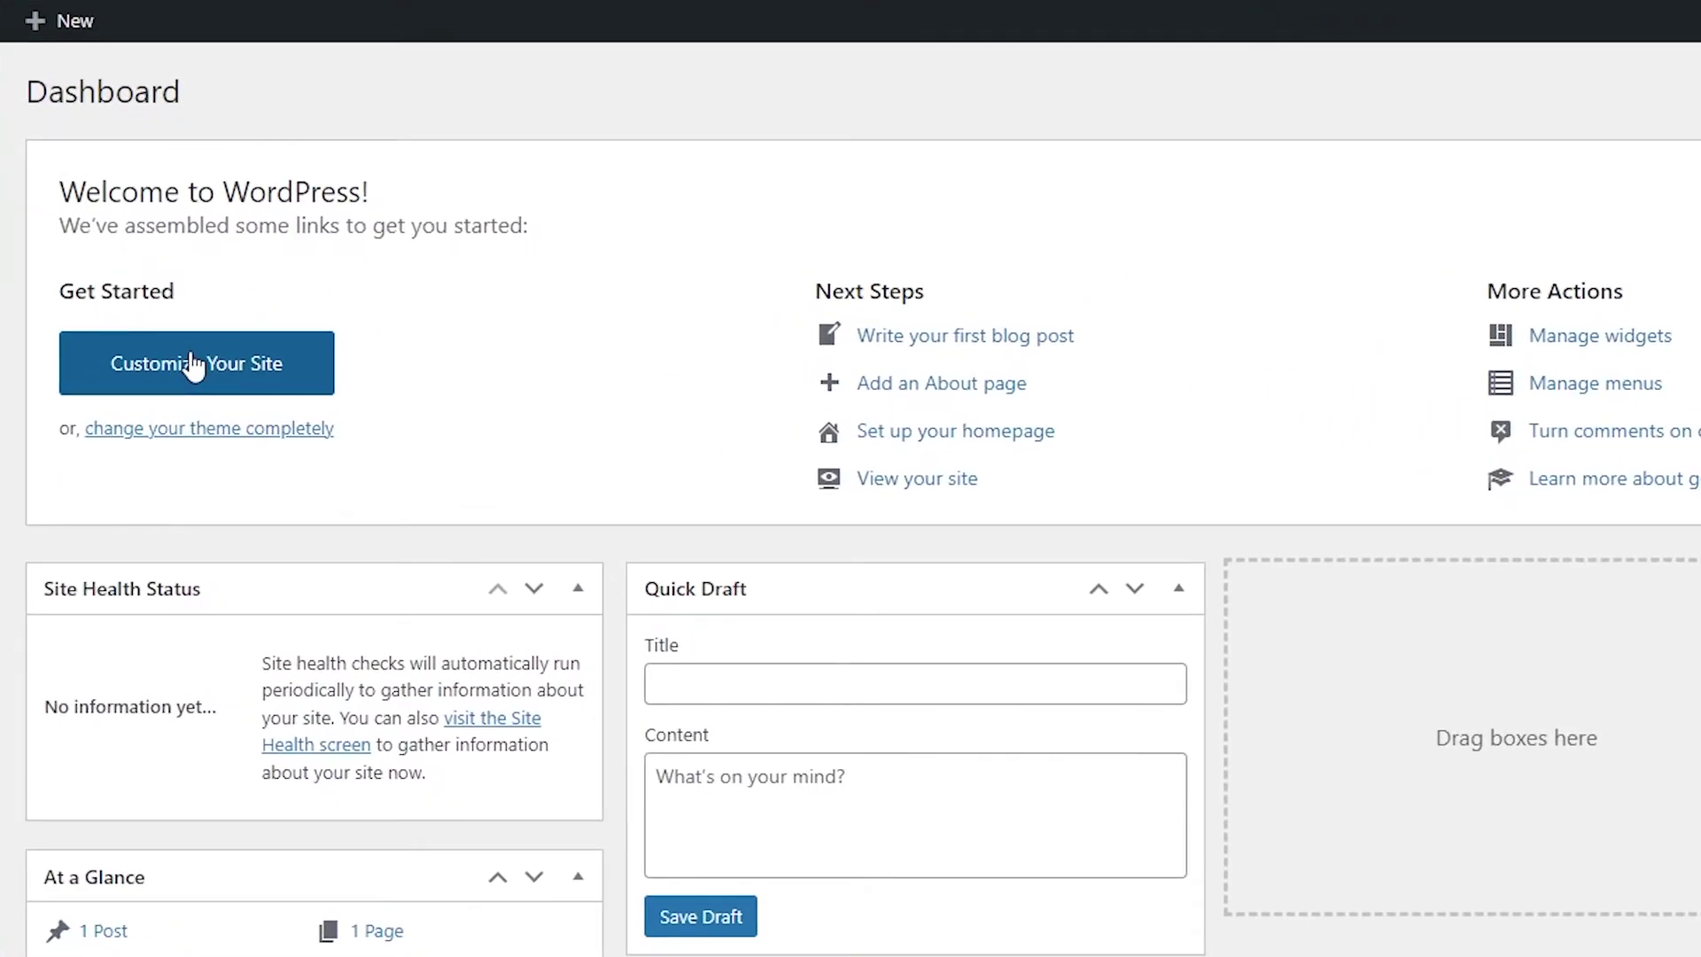
- Look over the dashboard's Site Health Status, At a Glance, Activity, Quick Draft and WordPress Events and News boxes
scroll(194, 366, "down", 3)
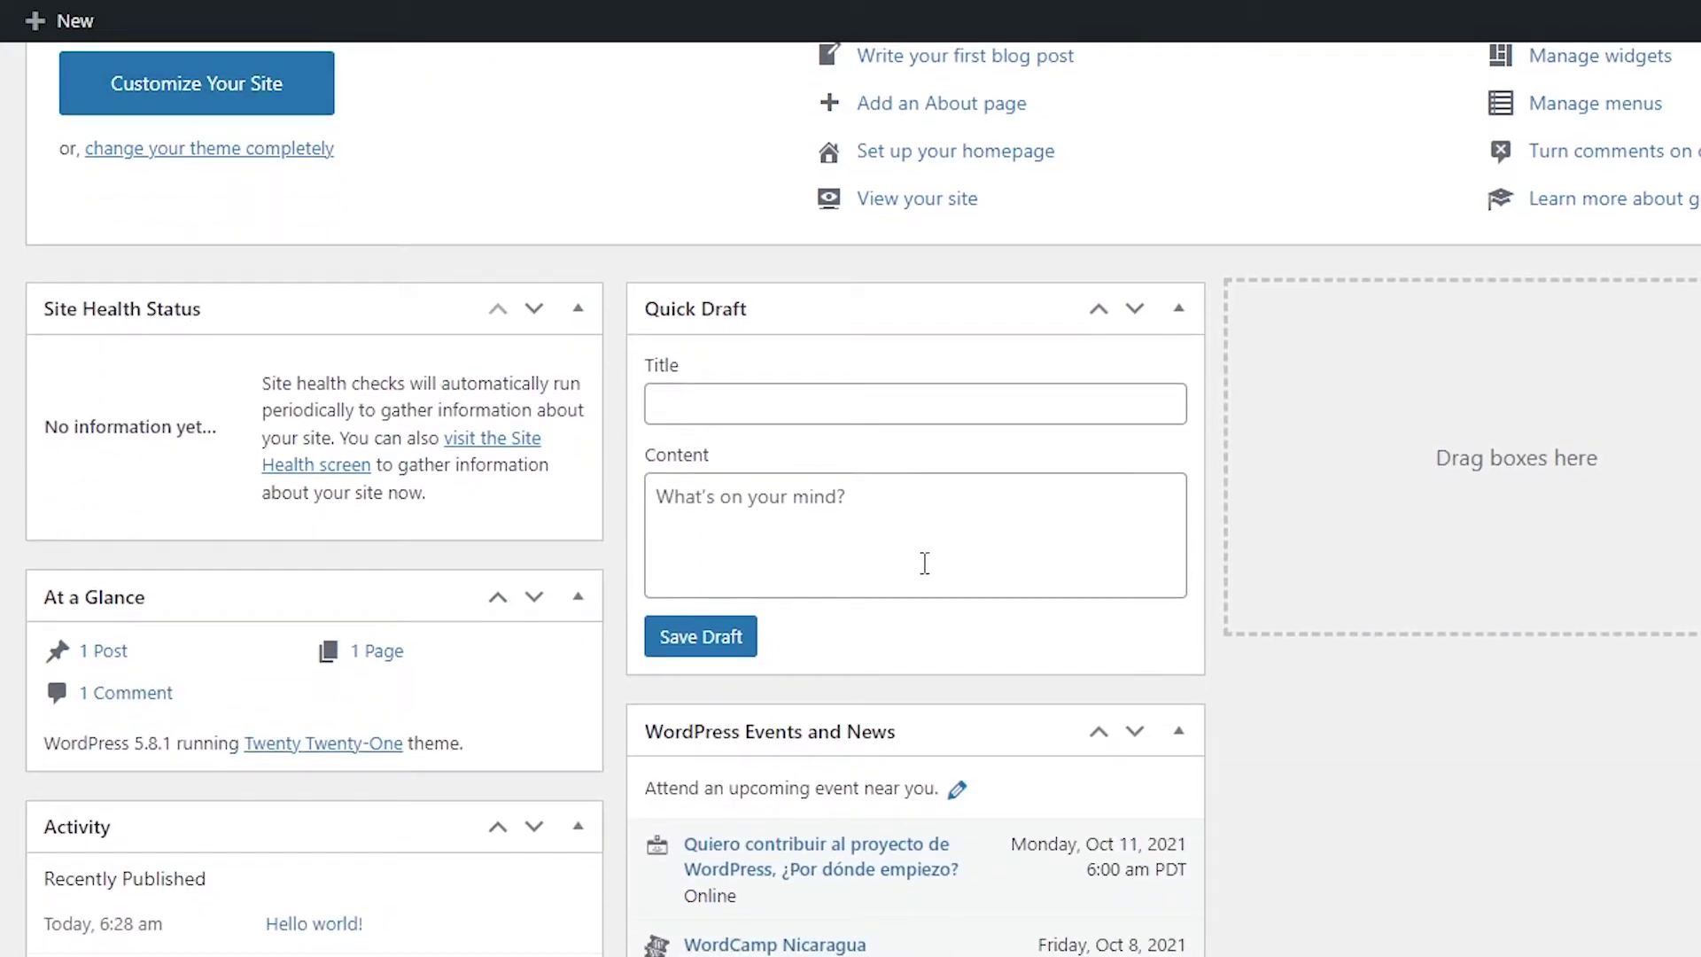
scroll(732, 537, "down", 2)
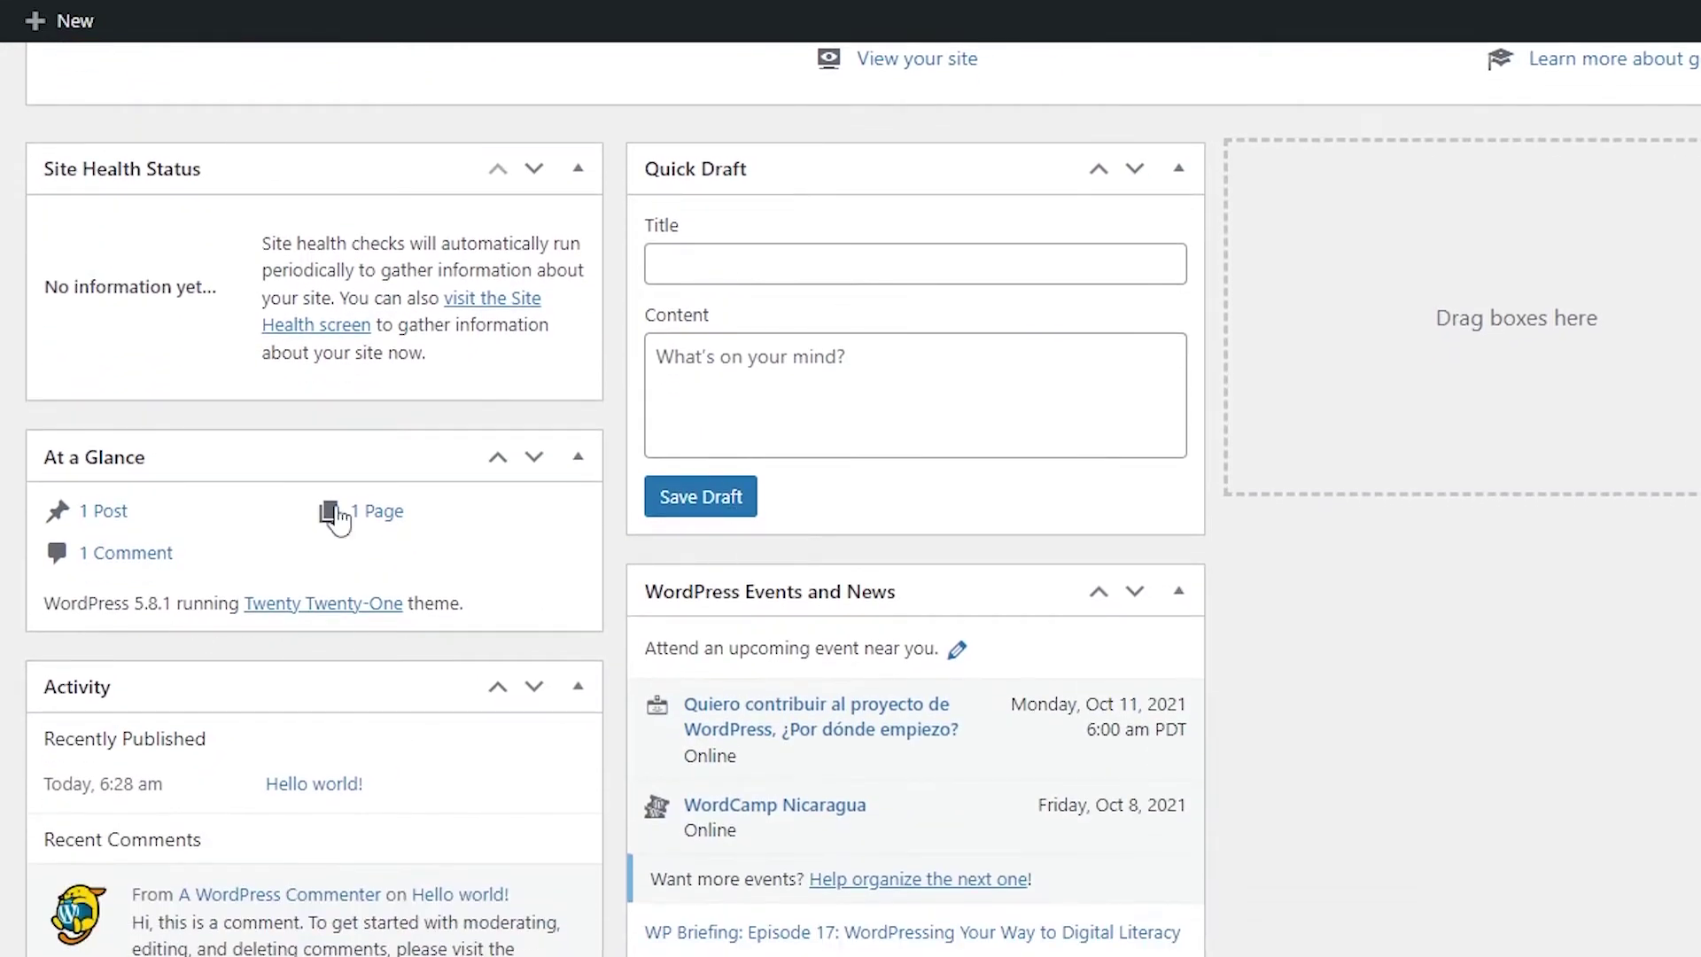
scroll(342, 585, "down", 1)
scroll(1276, 913, "up", 5)
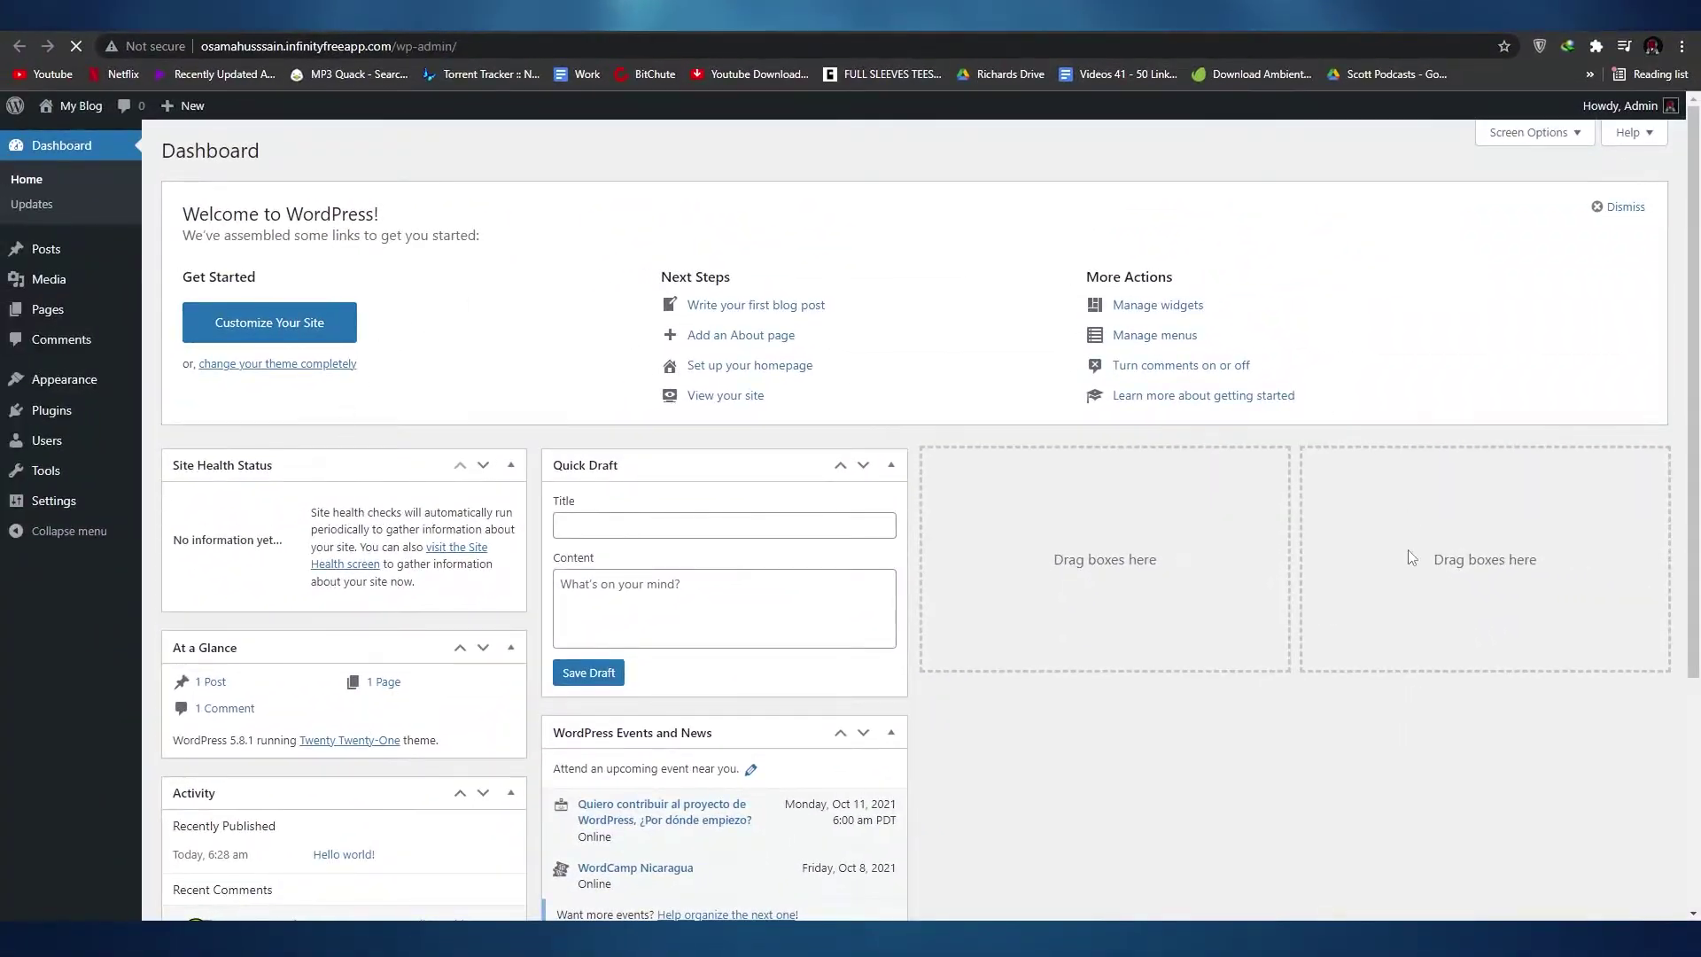
scroll(379, 298, "down", 2)
scroll(380, 298, "down", 2)
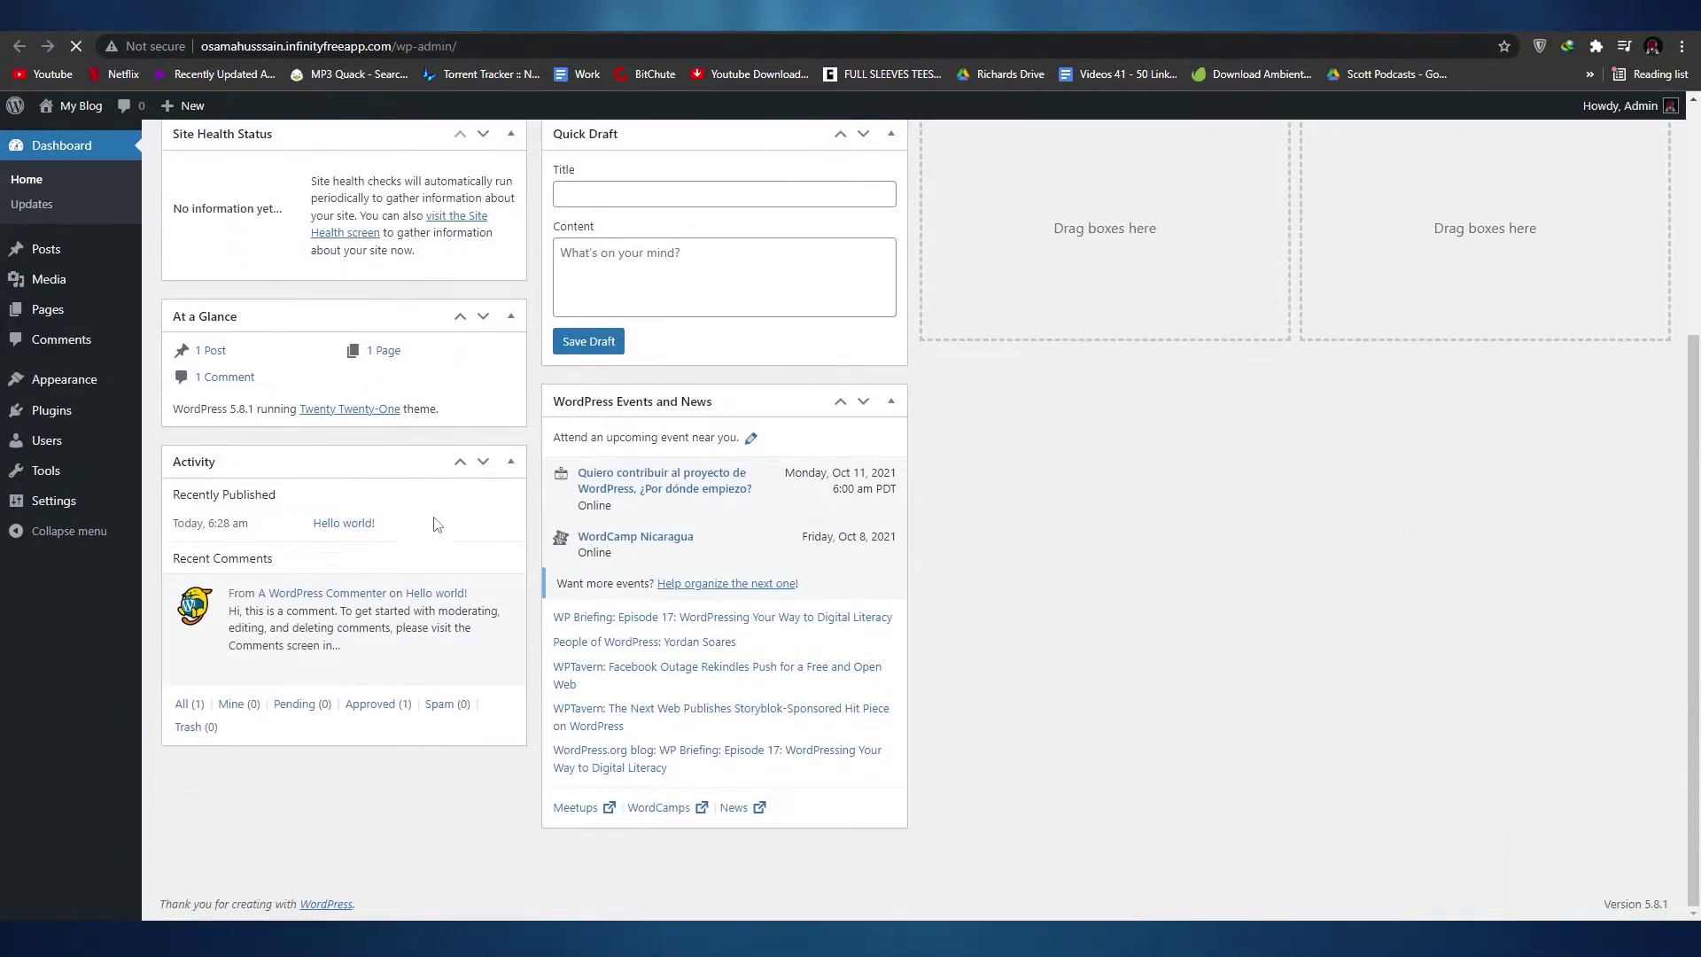
scroll(436, 524, "up", 4)
scroll(423, 503, "down", 3)
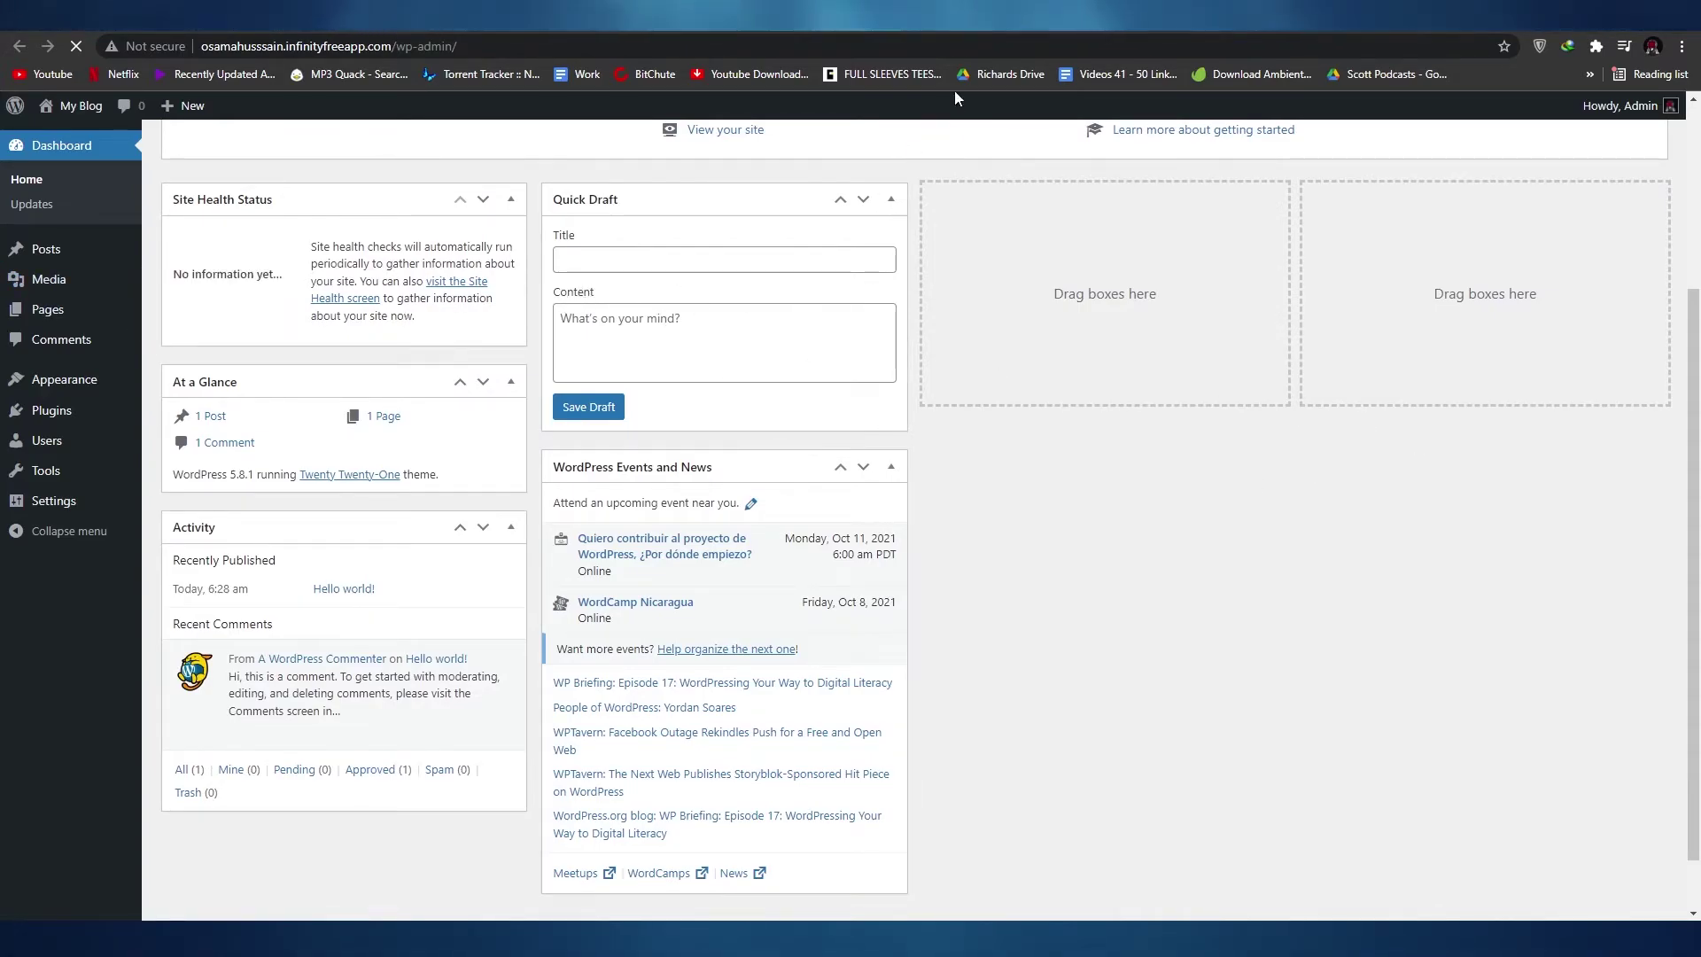
- View the blog homepage with its Hello world! post and footer widgets, and return to the admin dashboard
scroll(416, 407, "down", 2)
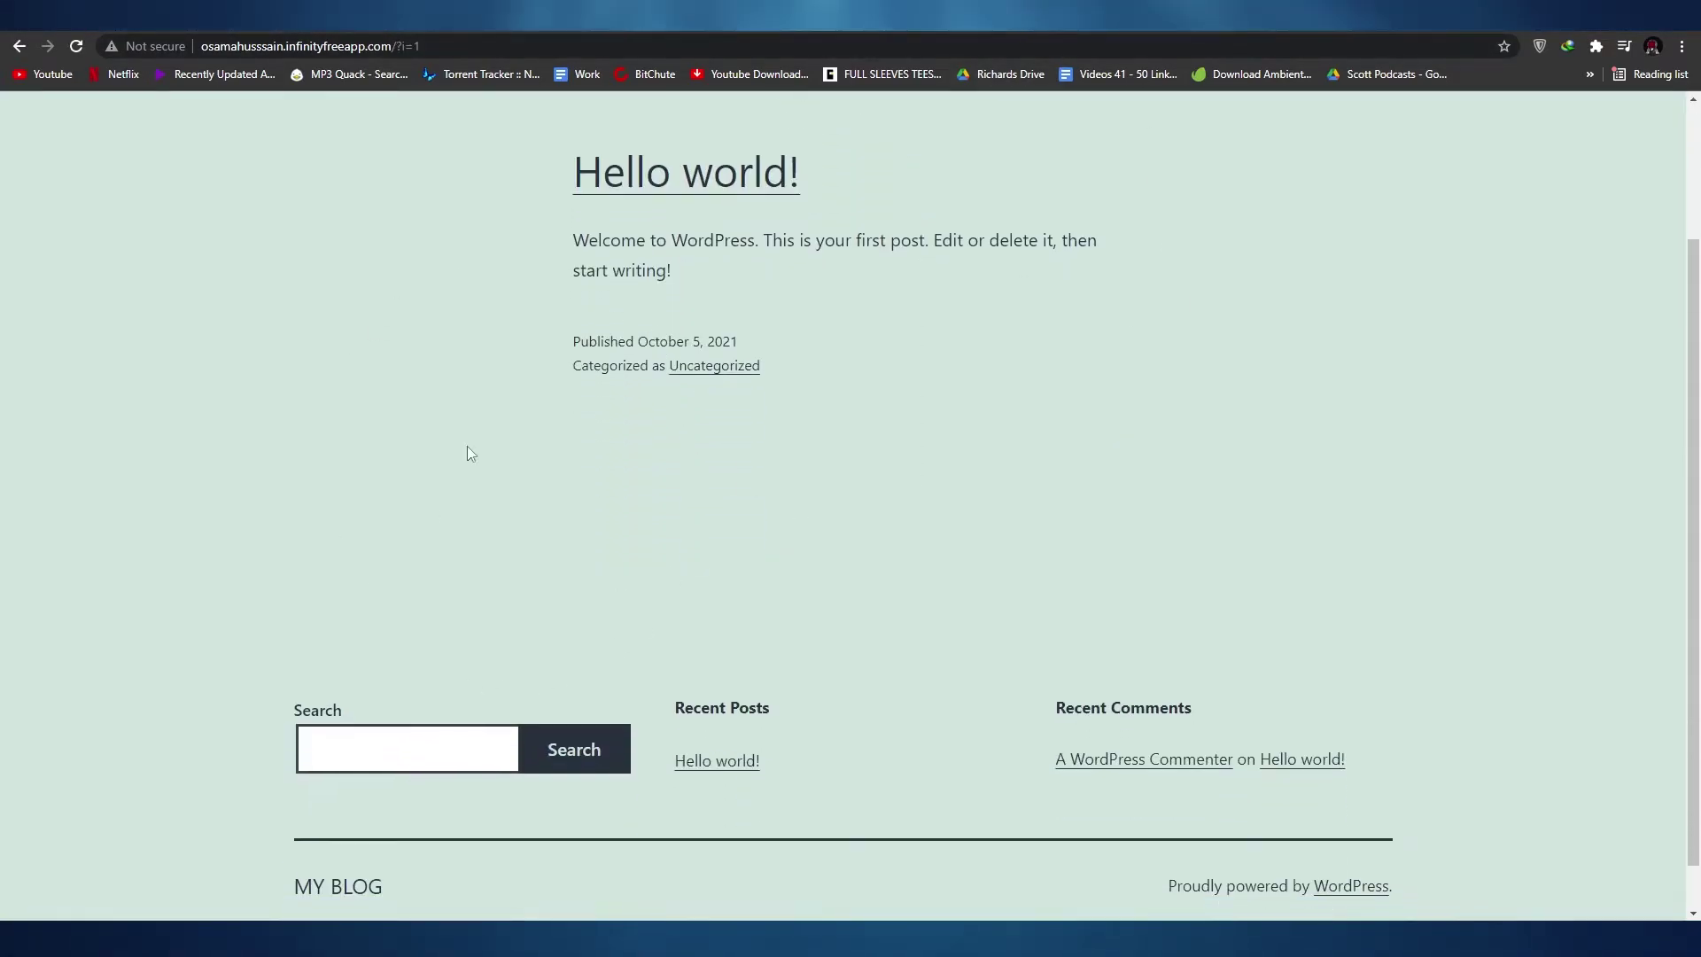
scroll(970, 638, "up", 3)
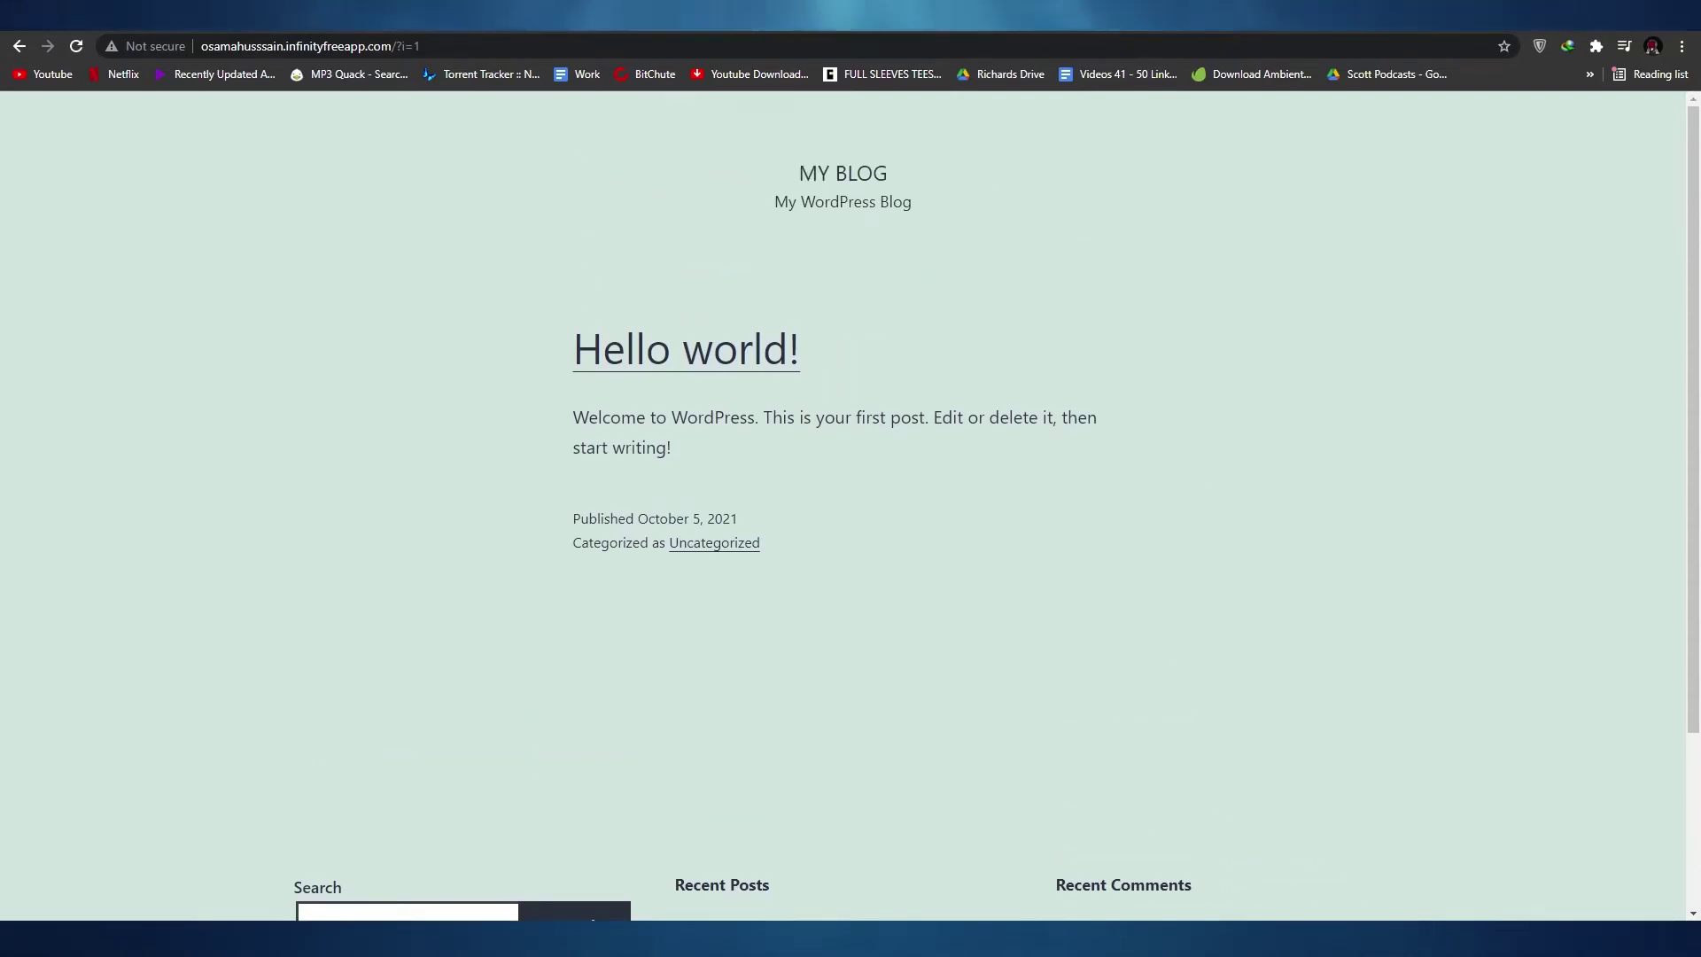
key("alt+Left")
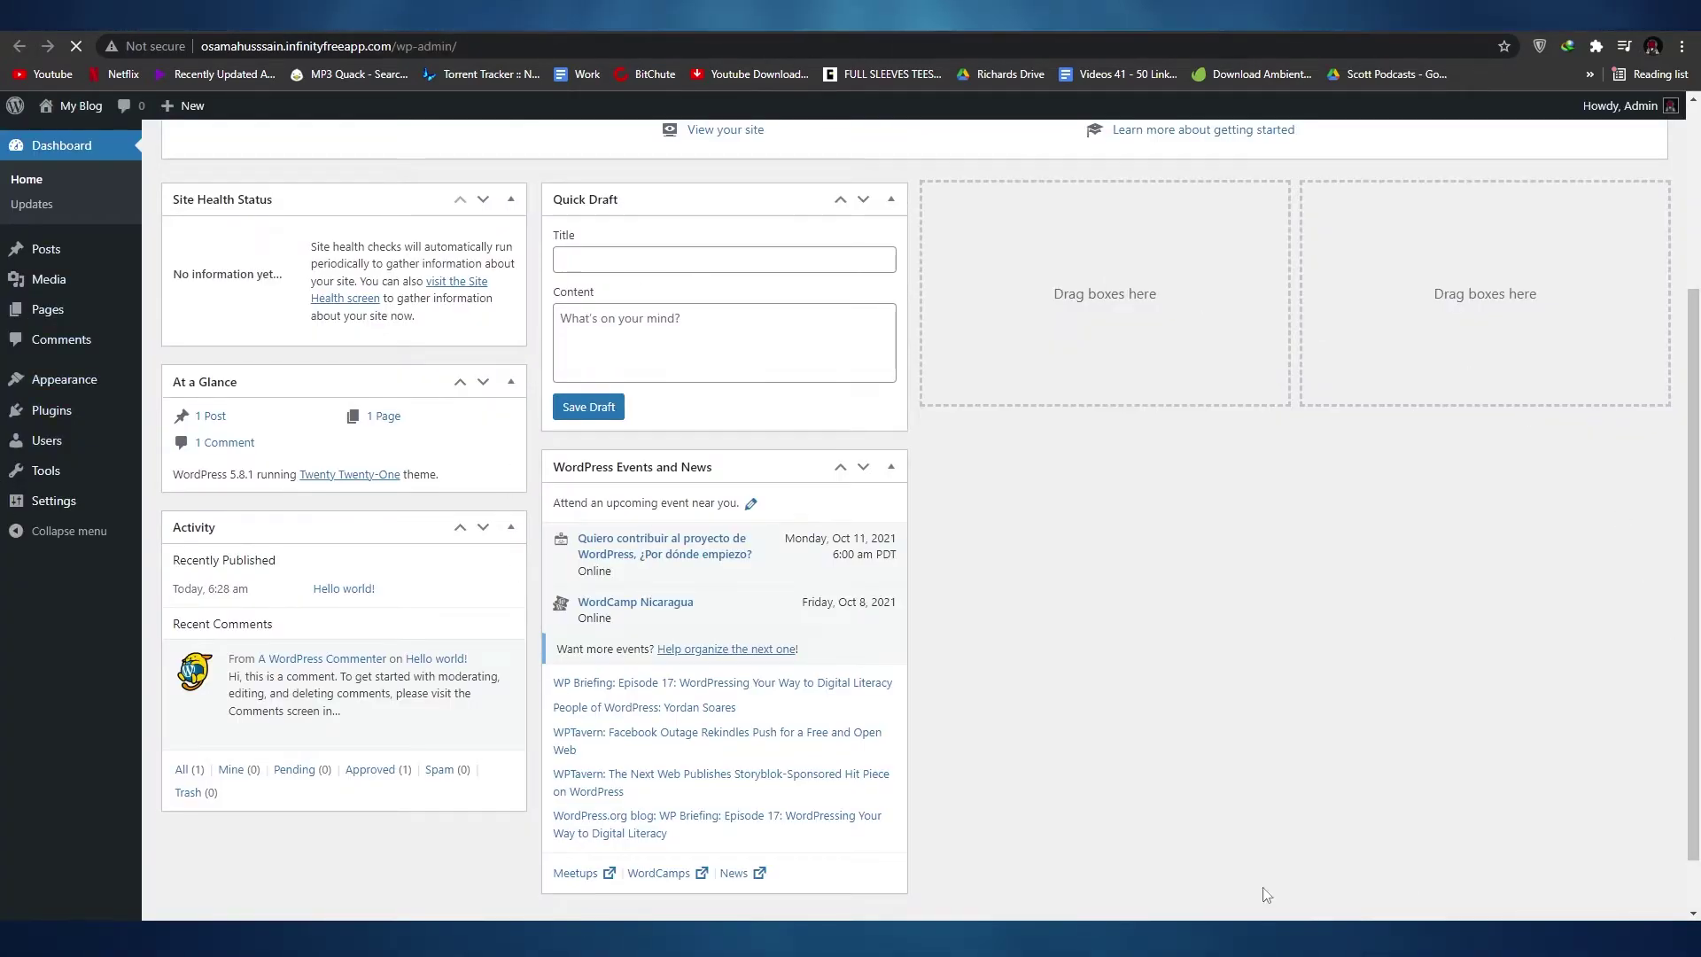
- Open the site's installed themes and activate the Twenty Twenty theme
scroll(1444, 700, "up", 3)
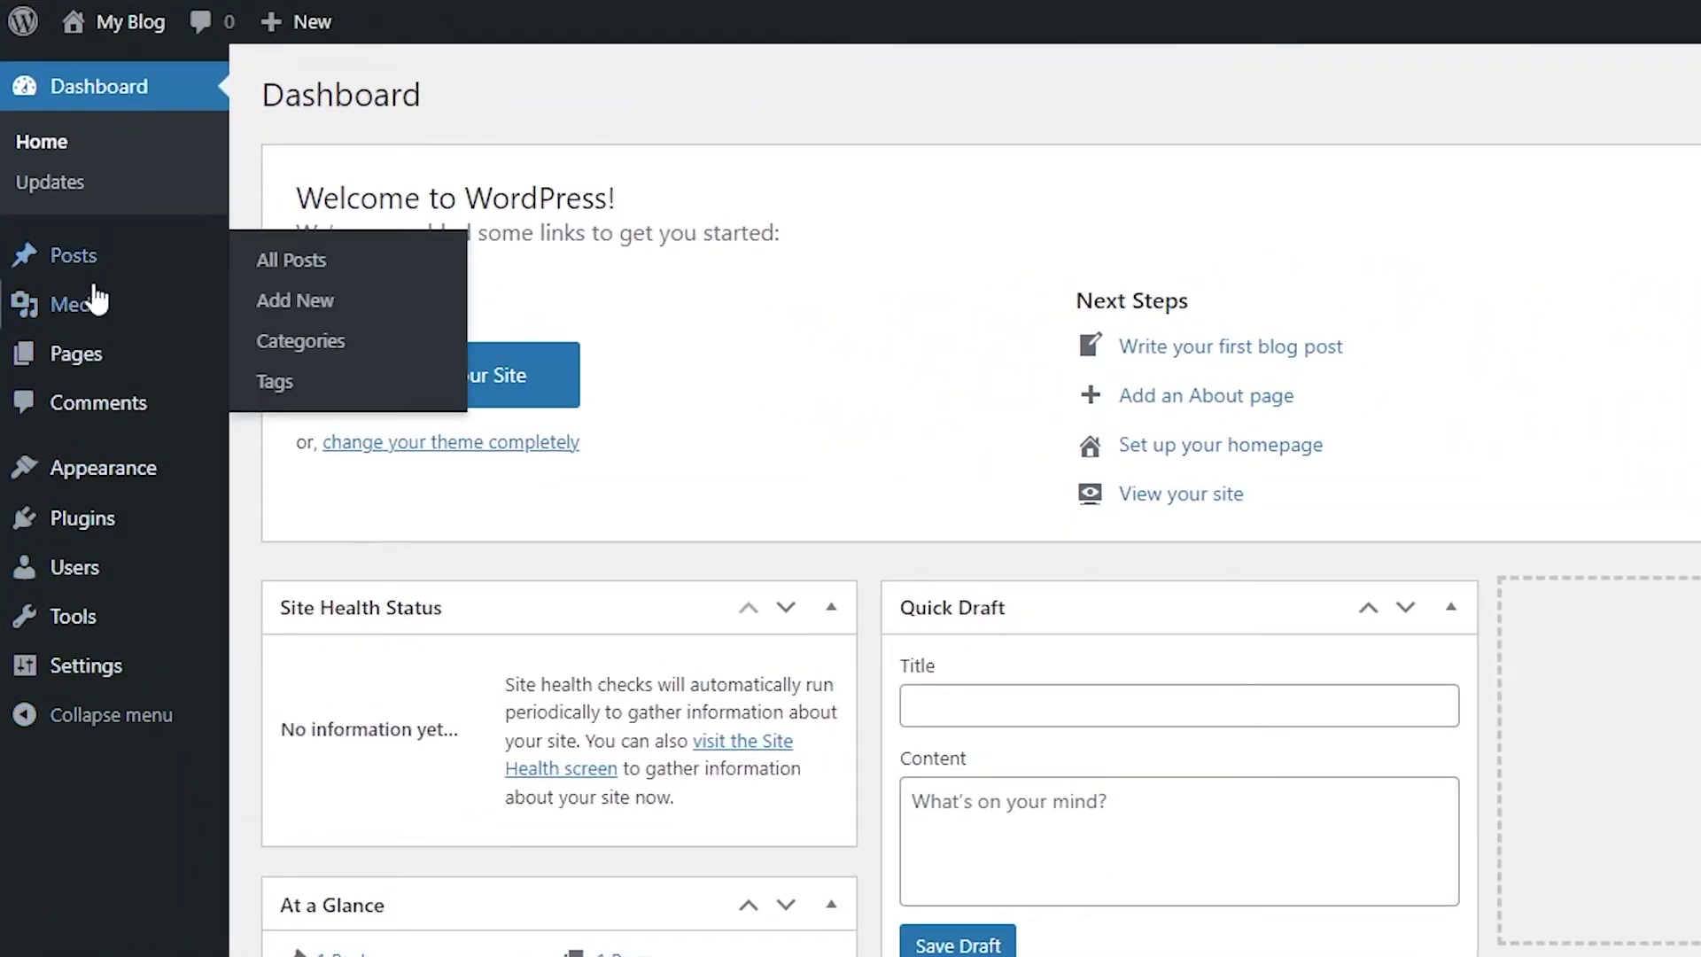
mouse_move(147, 465)
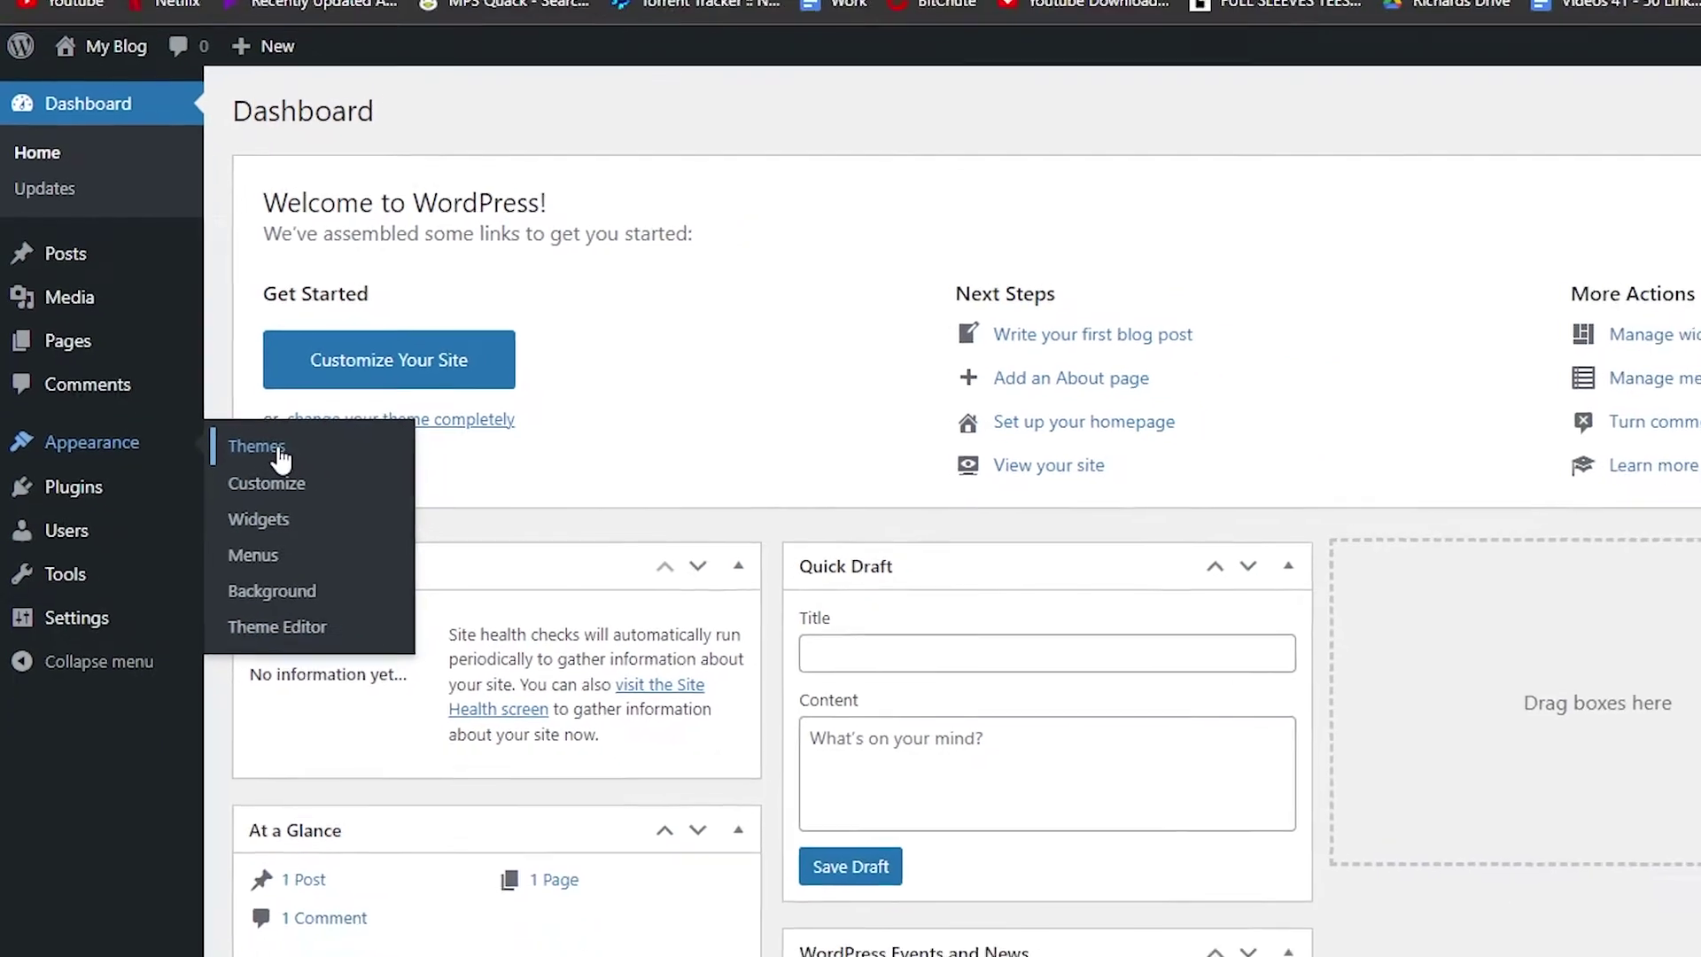
left_click(292, 472)
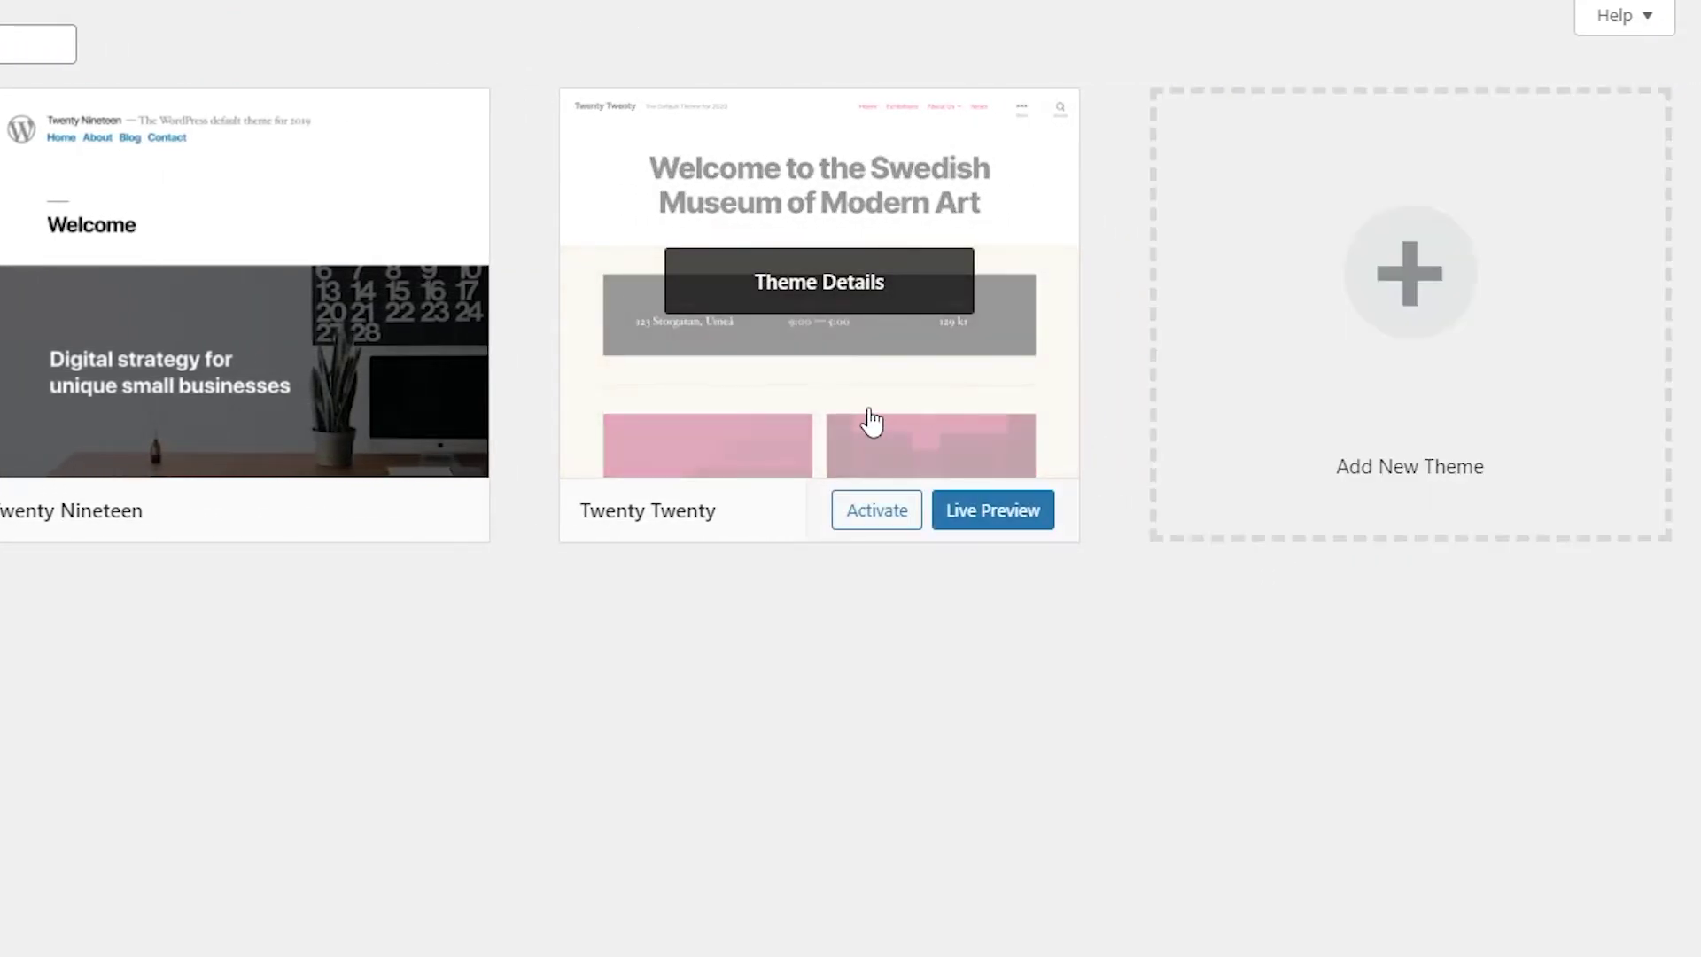
mouse_move(891, 529)
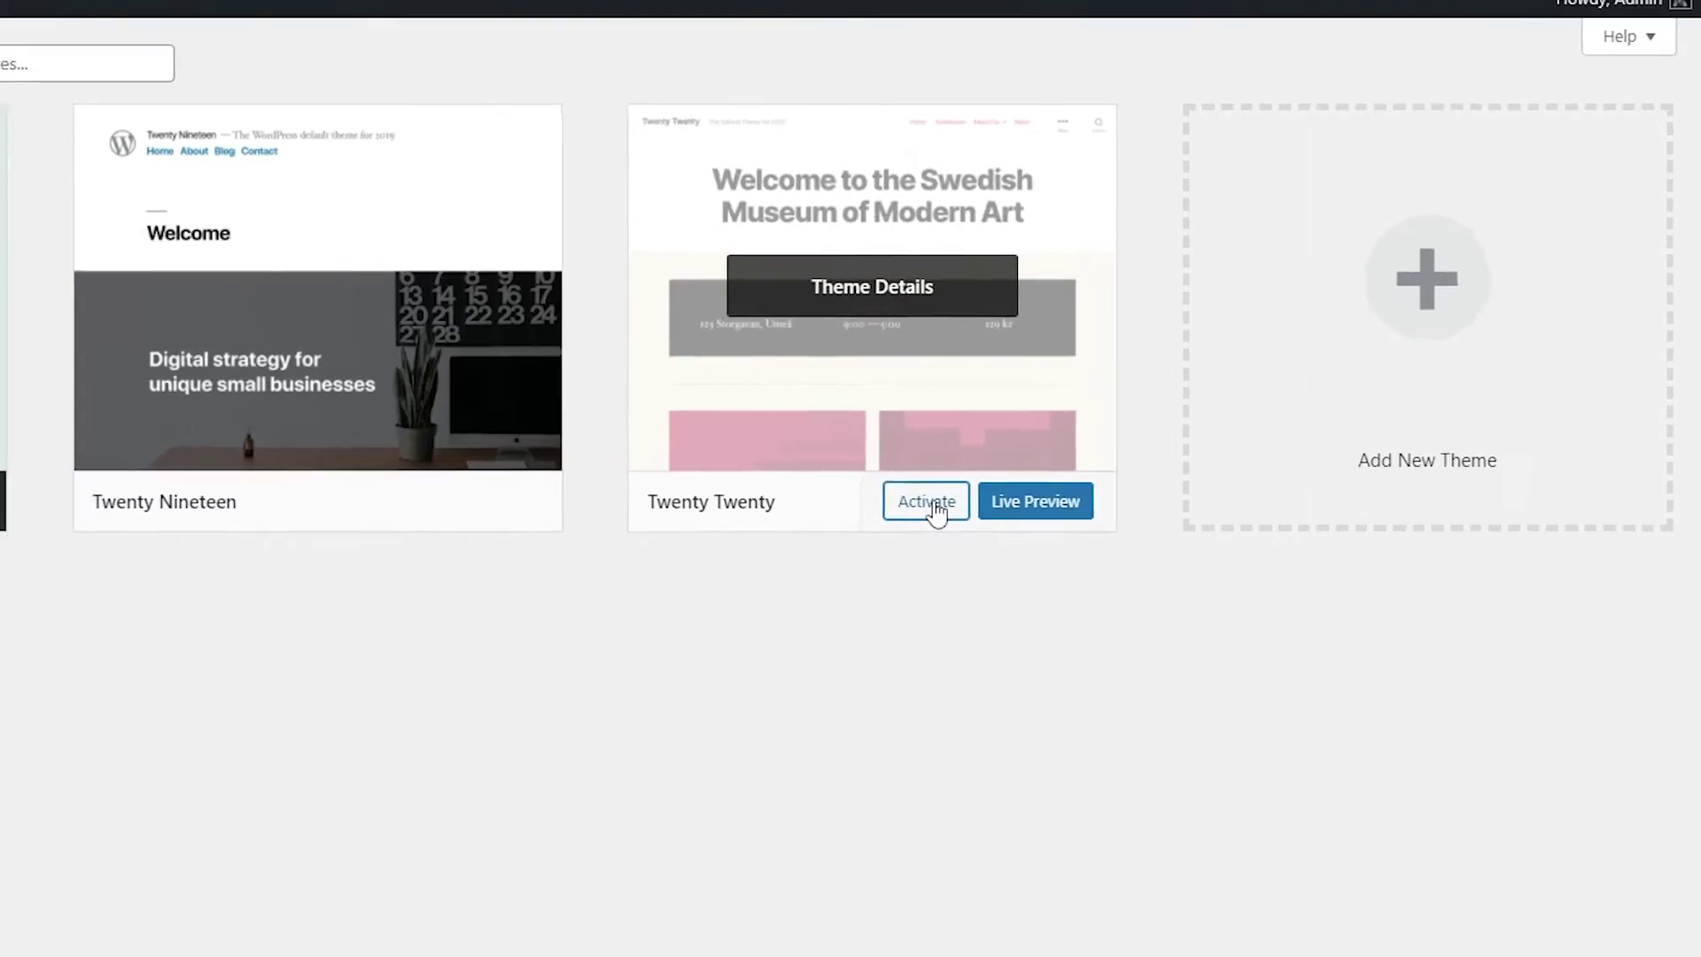
left_click(889, 519)
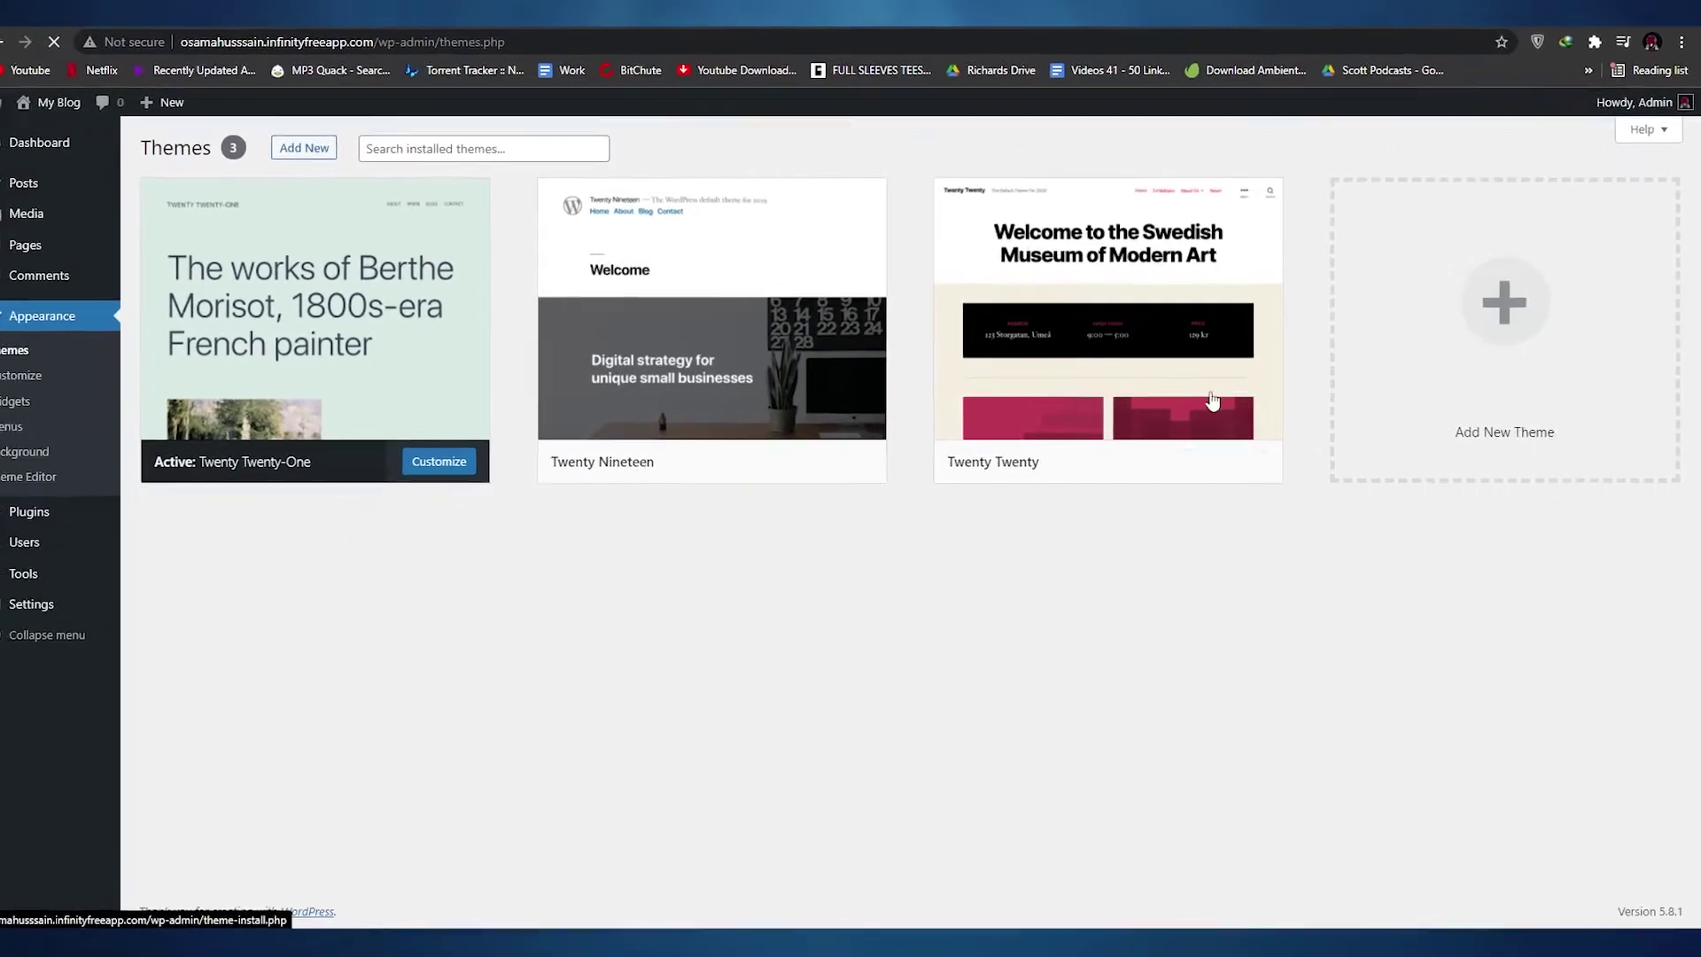
mouse_move(1139, 379)
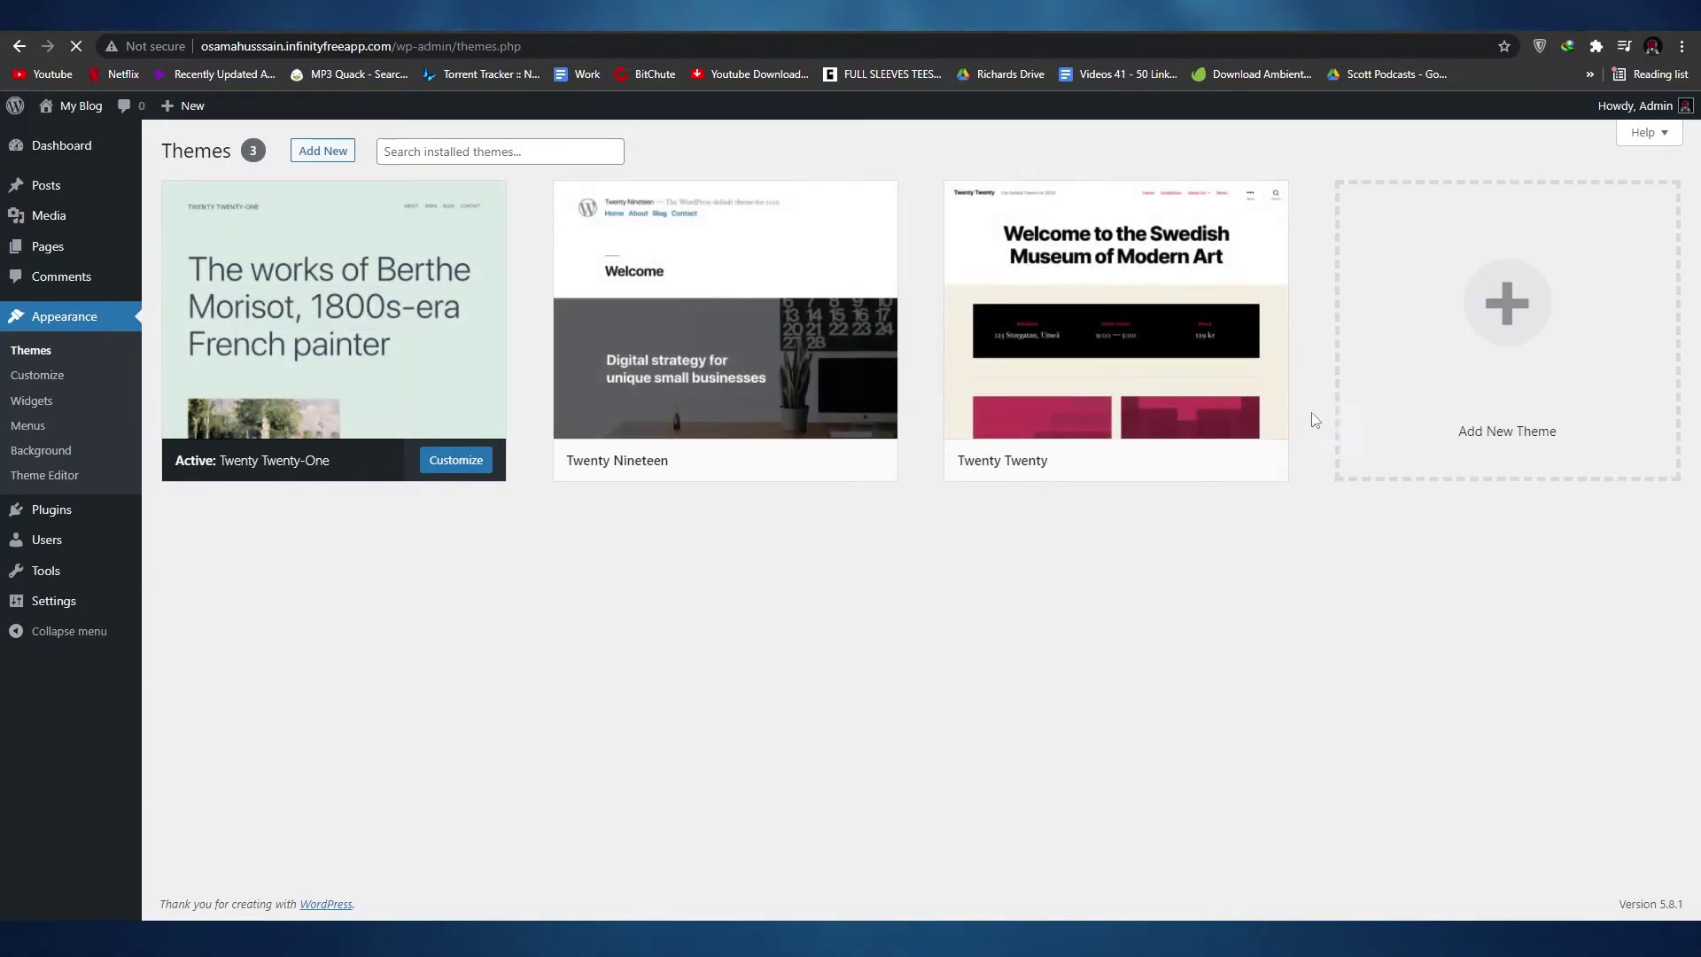
- Check the options available for plugins, and open the page for adding a new theme
mouse_move(20, 516)
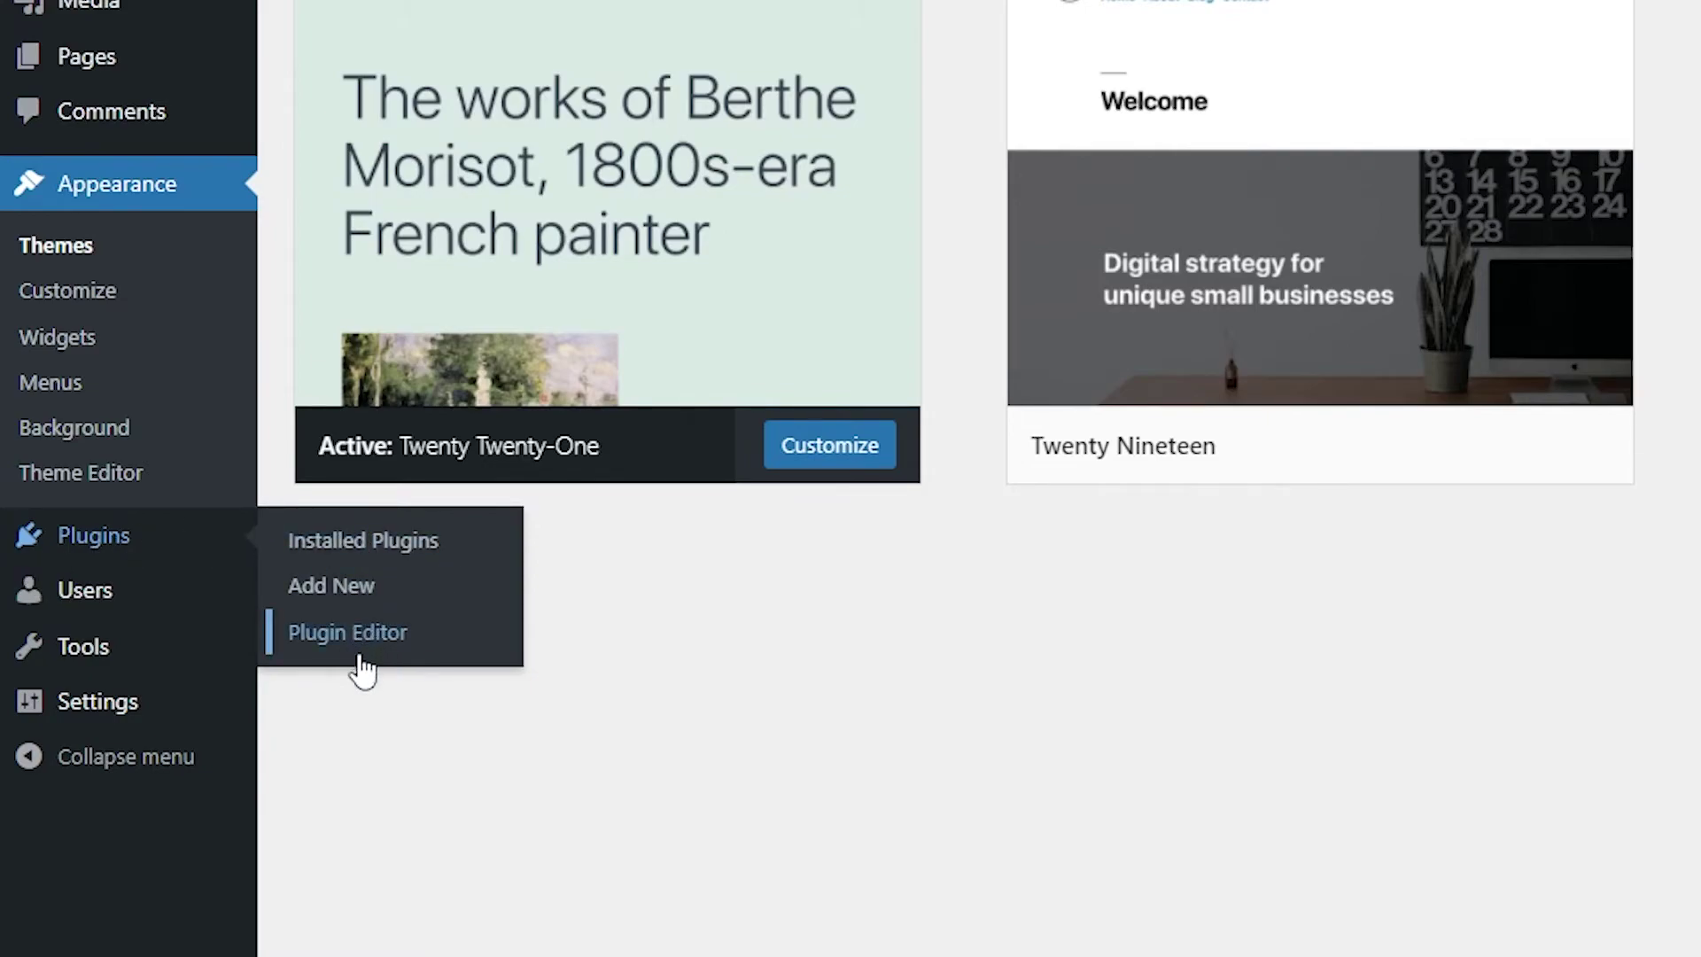
mouse_move(124, 612)
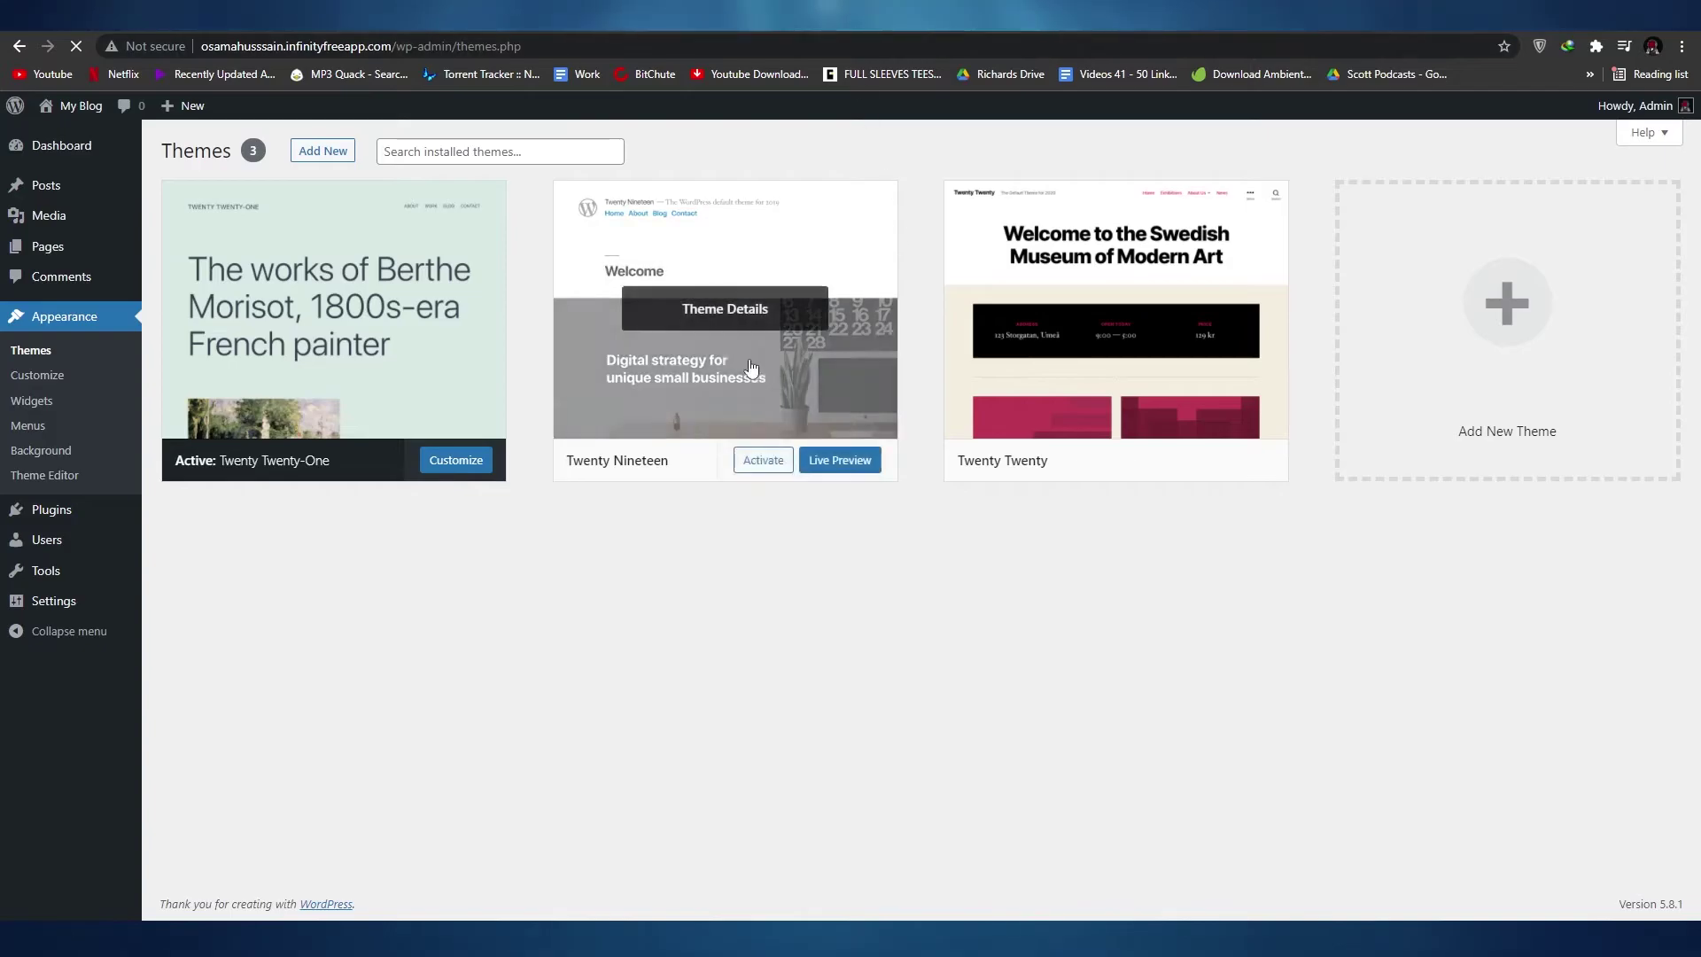
mouse_move(1111, 450)
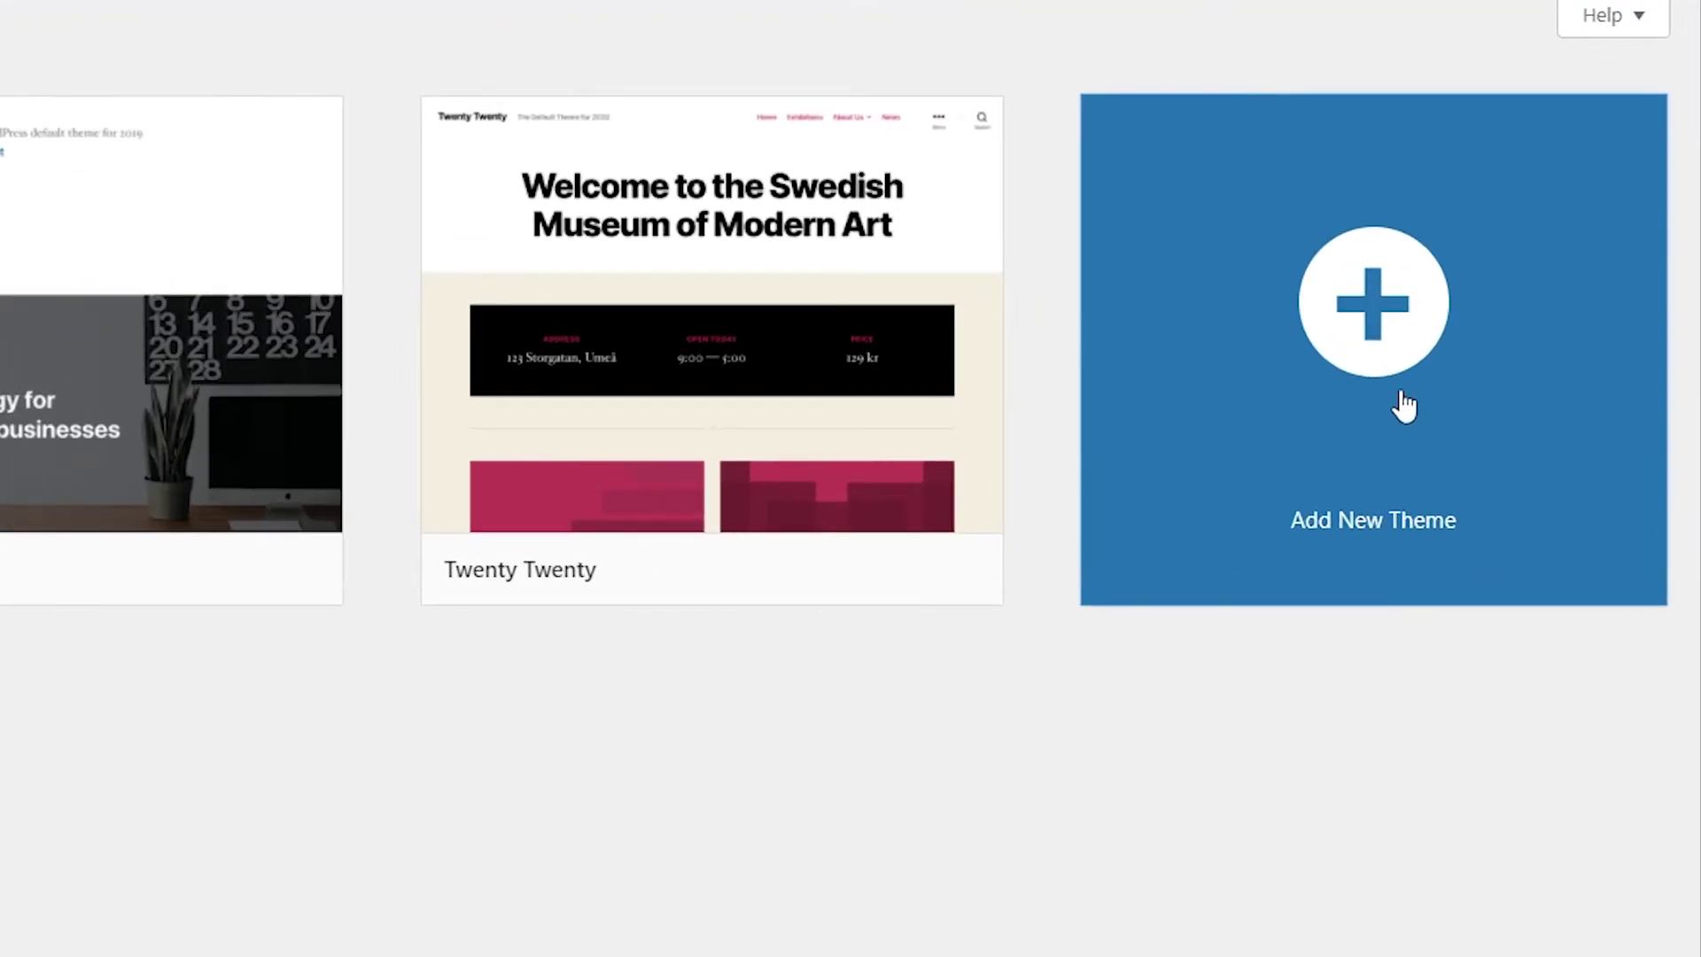
left_click(1409, 376)
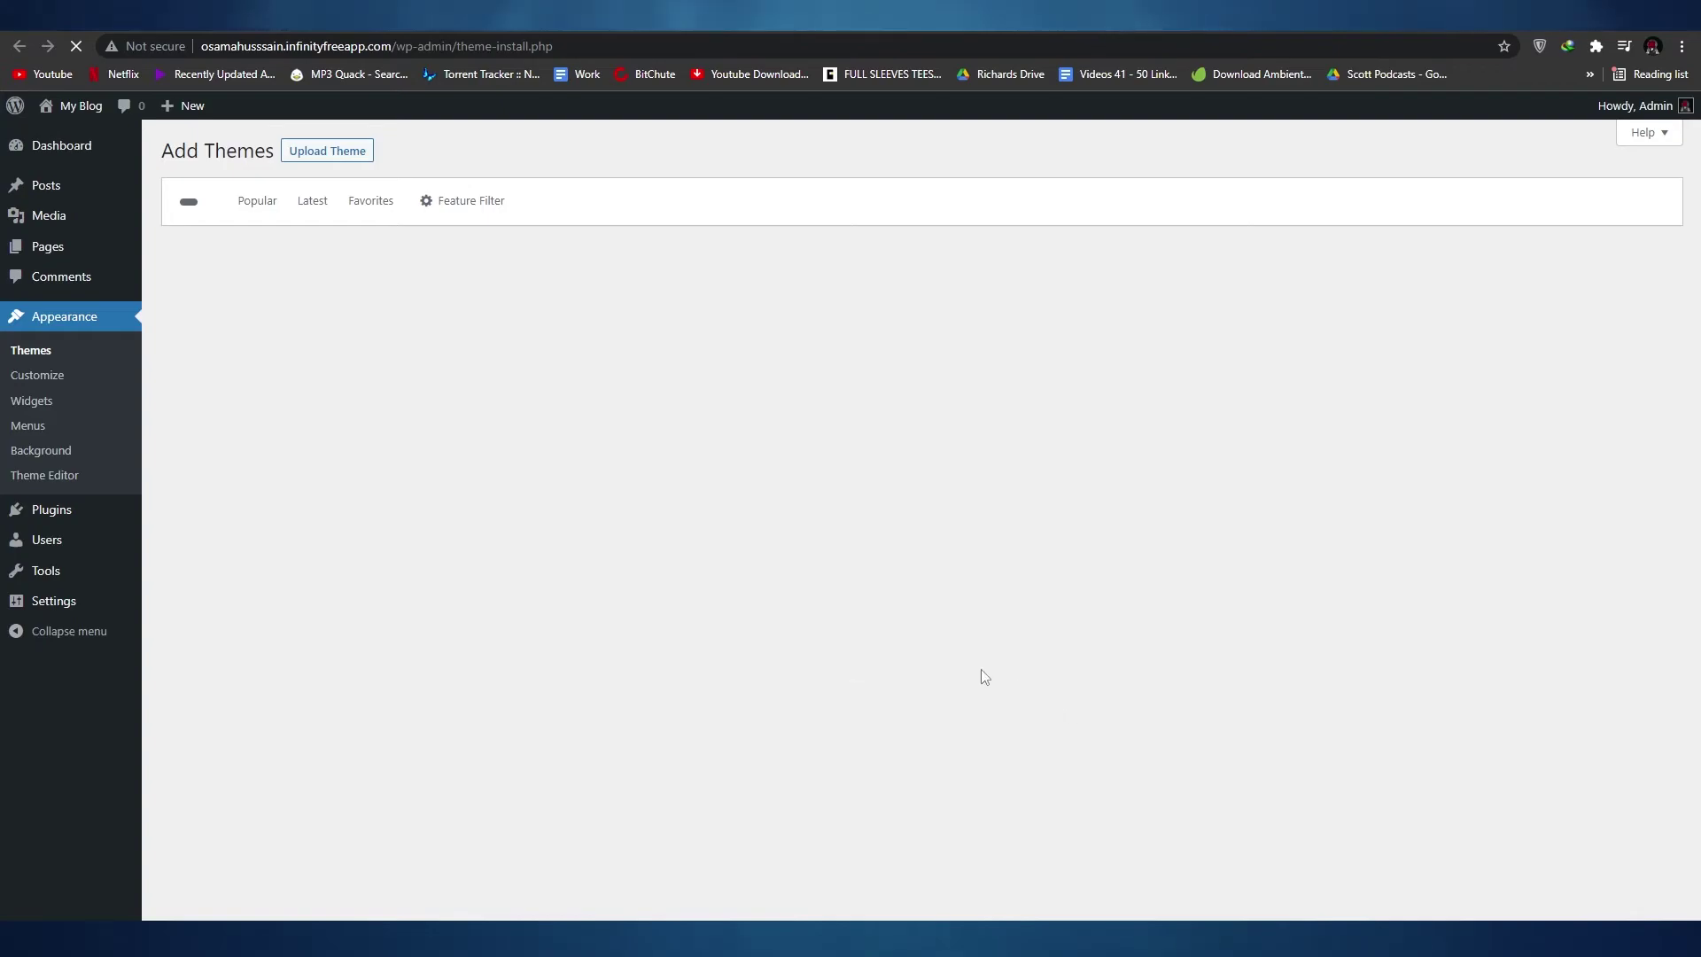
- Return to the dashboard and view the site, looking over its homepage with the Twenty Twenty theme from header to footer widgets
key("alt+Left")
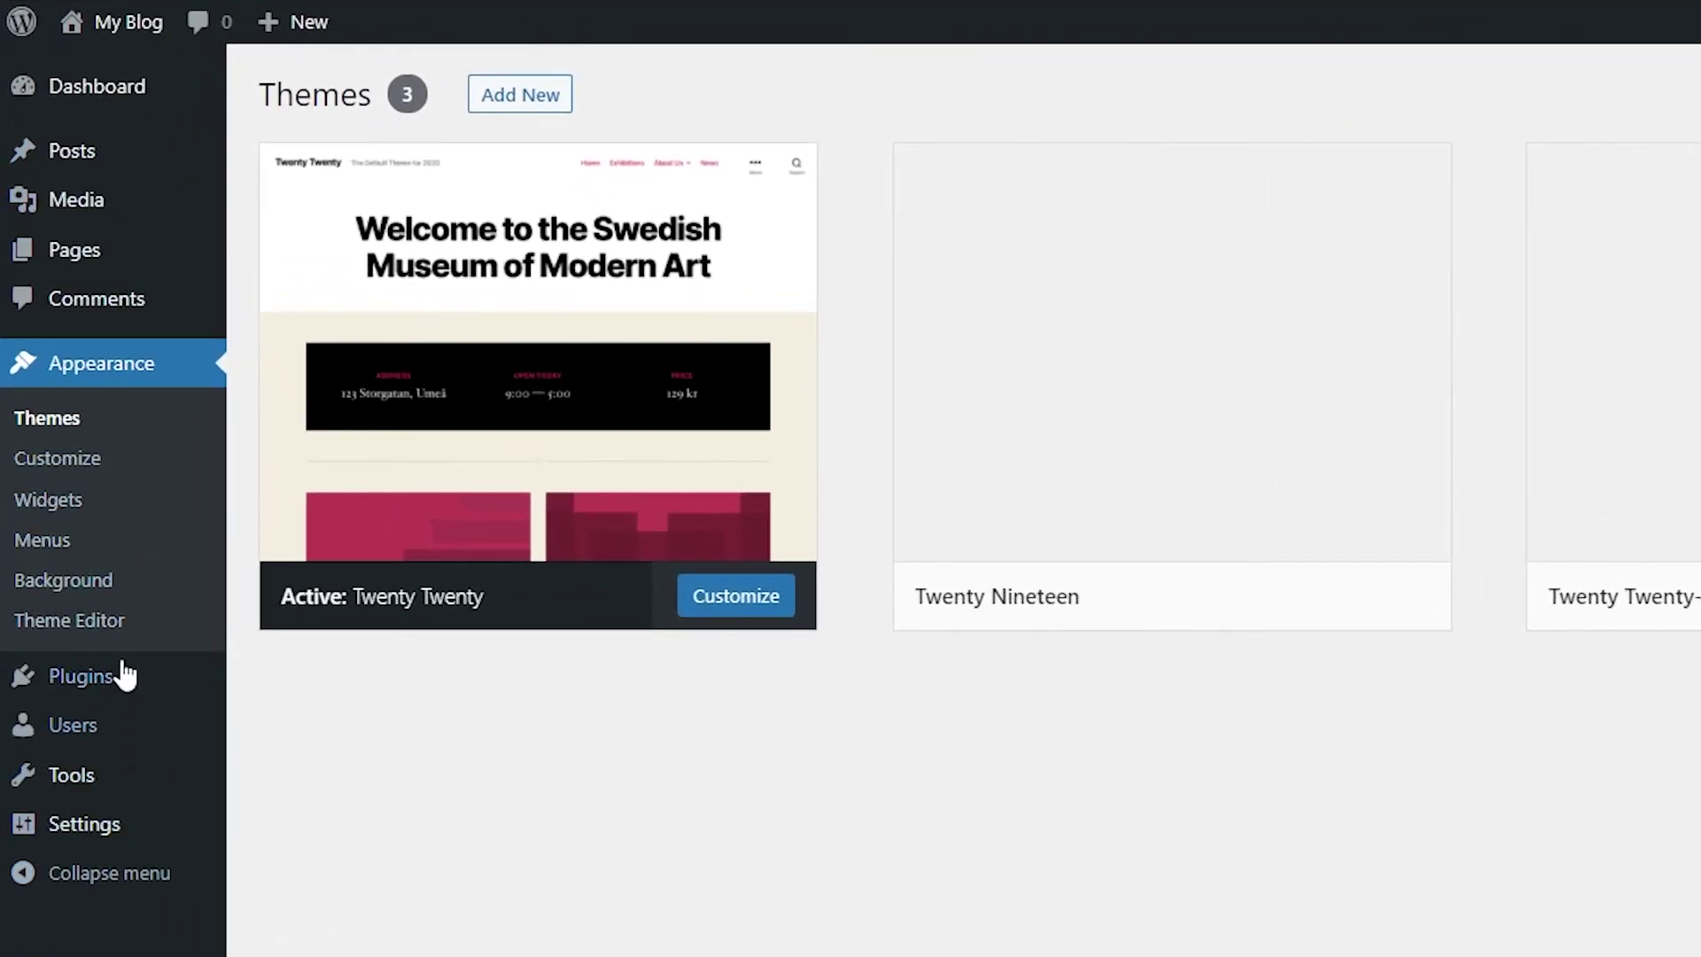
left_click(76, 99)
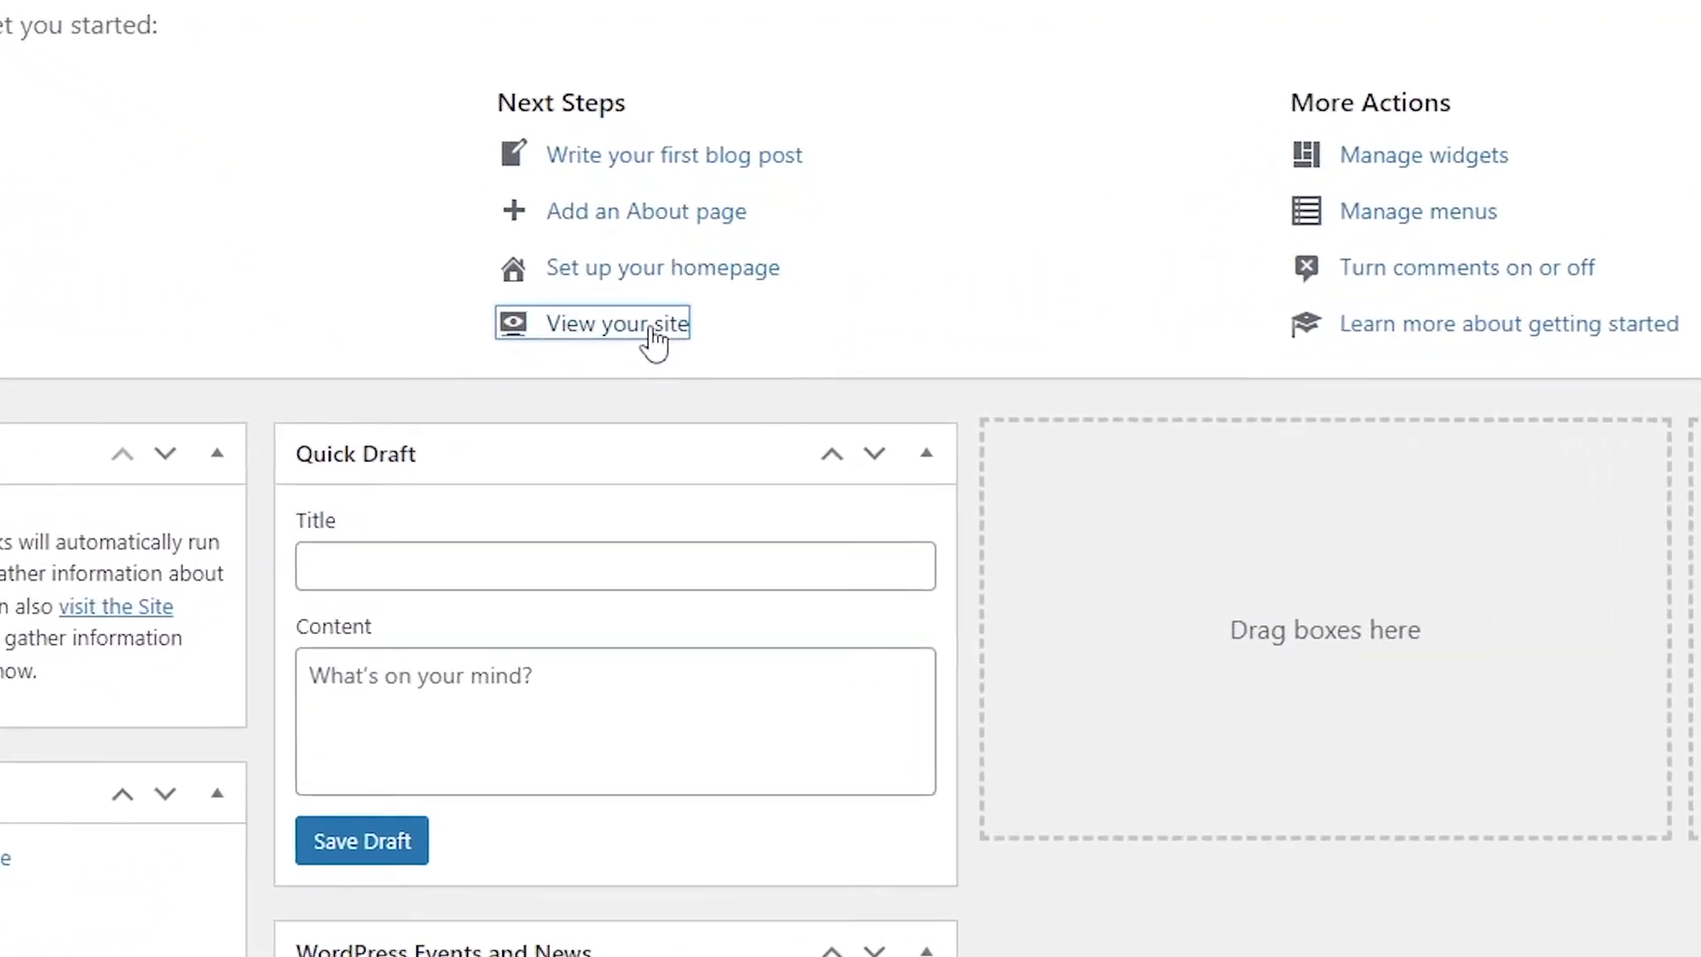
left_click(725, 395)
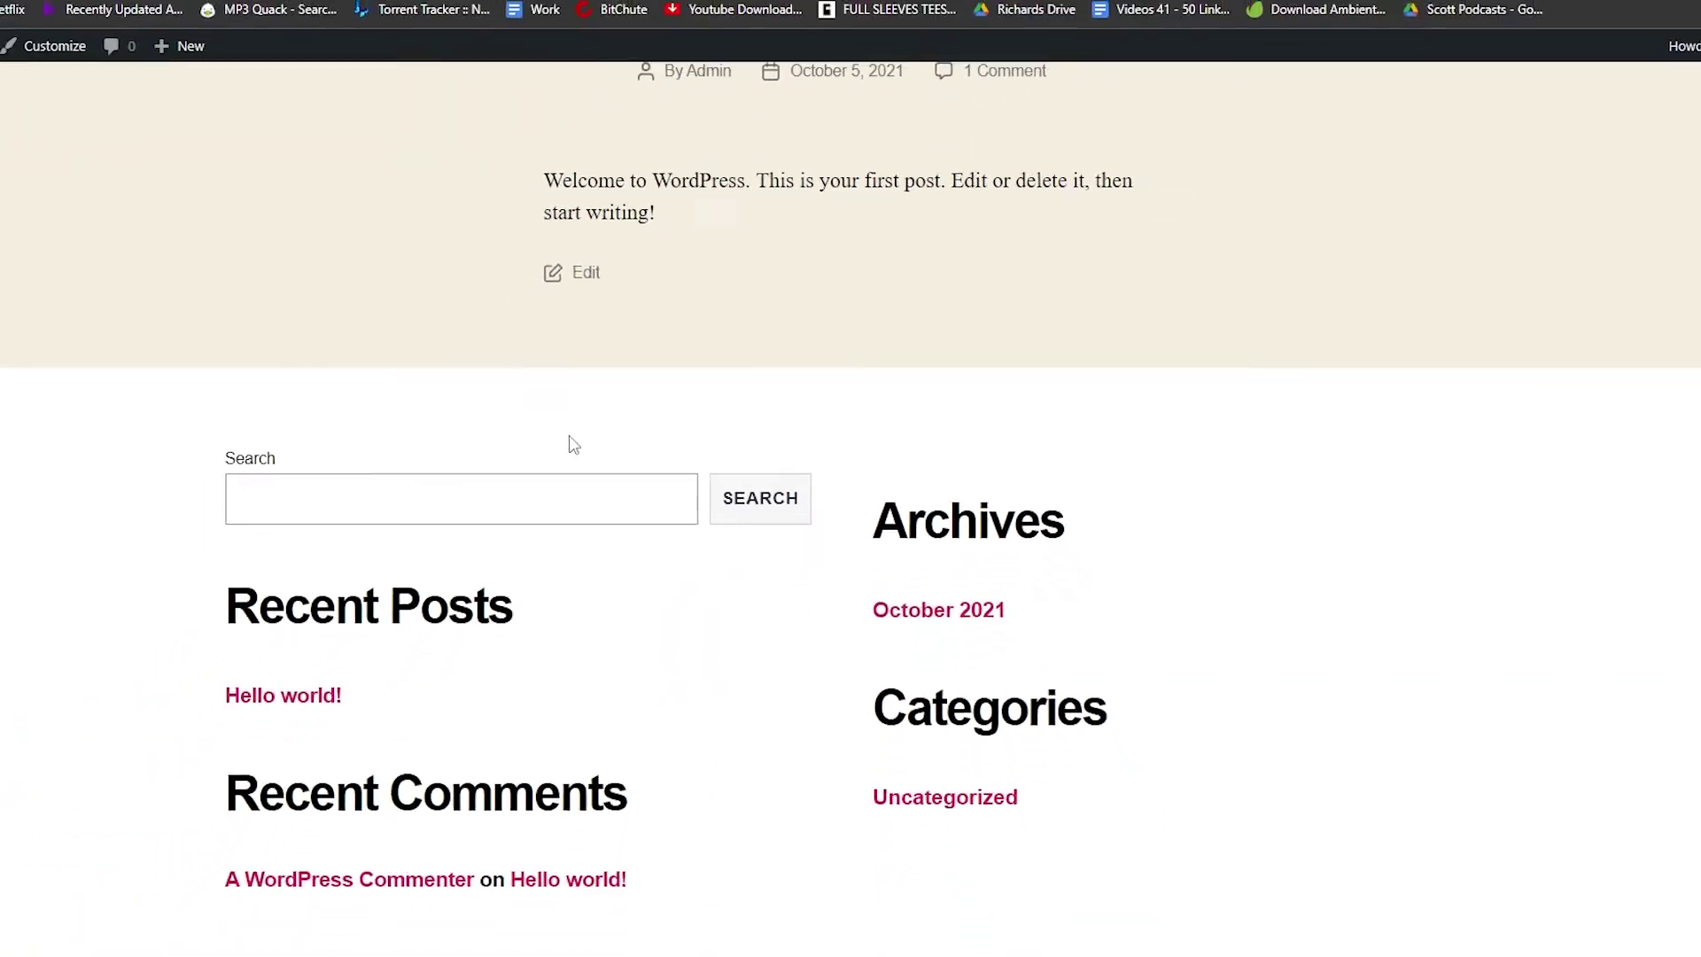
scroll(546, 539, "up", 4)
scroll(1199, 459, "down", 5)
scroll(626, 296, "up", 5)
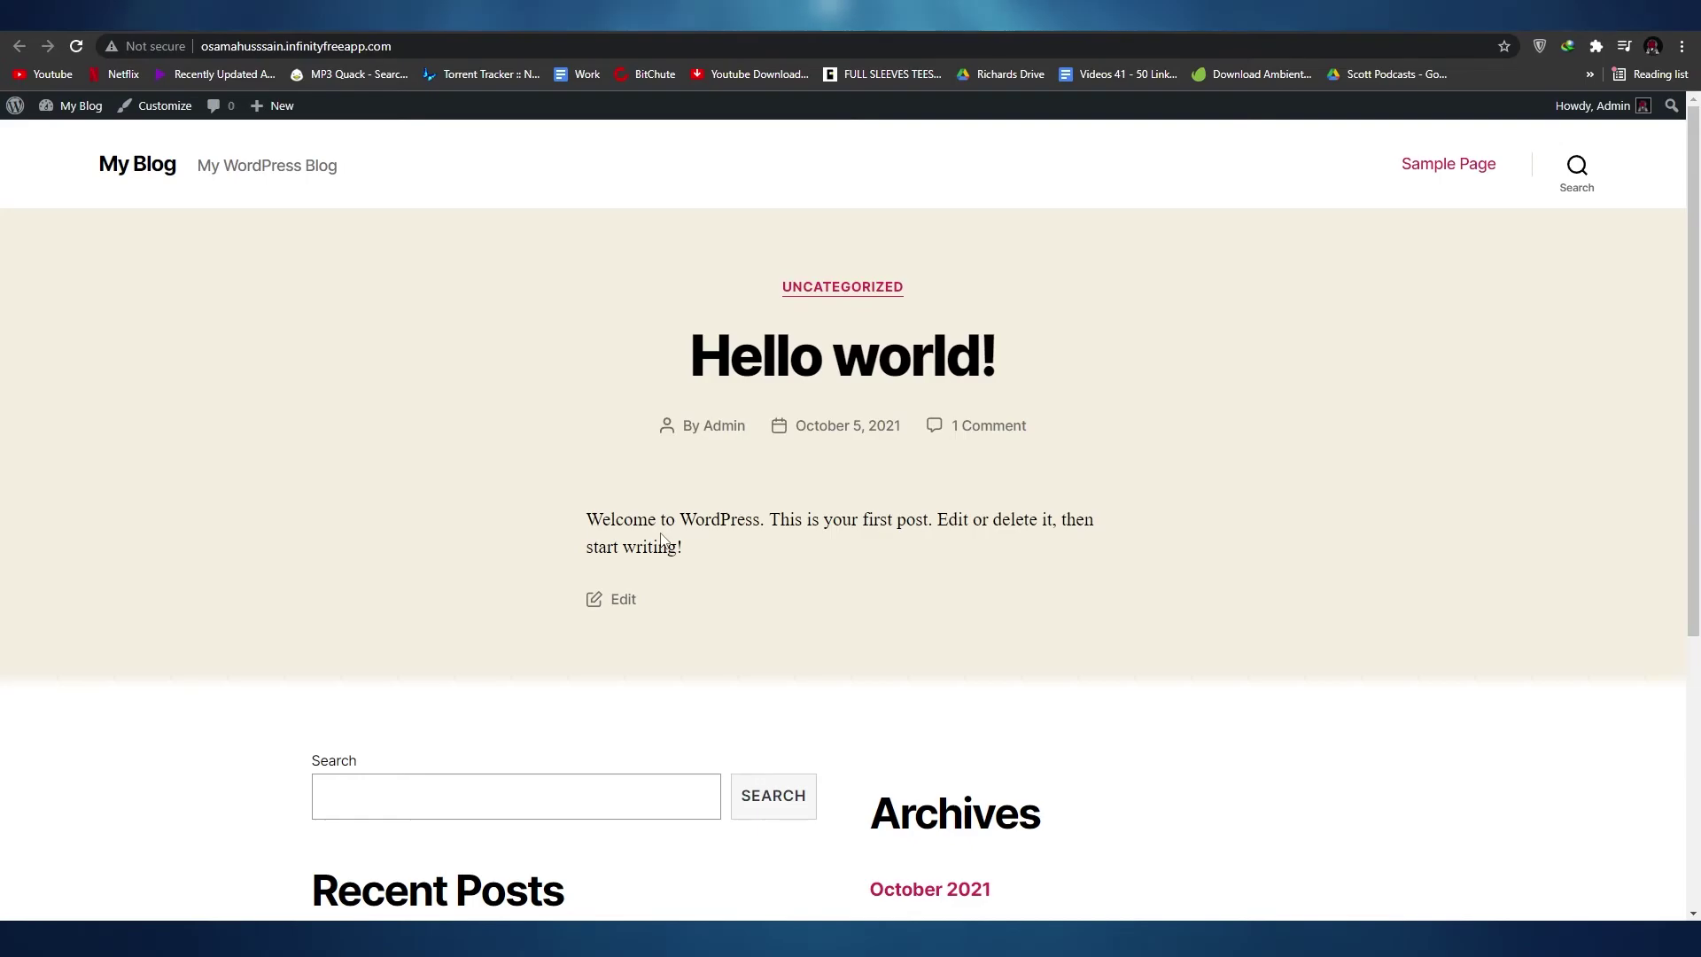
scroll(732, 565, "down", 4)
scroll(736, 565, "up", 4)
scroll(925, 506, "down", 3)
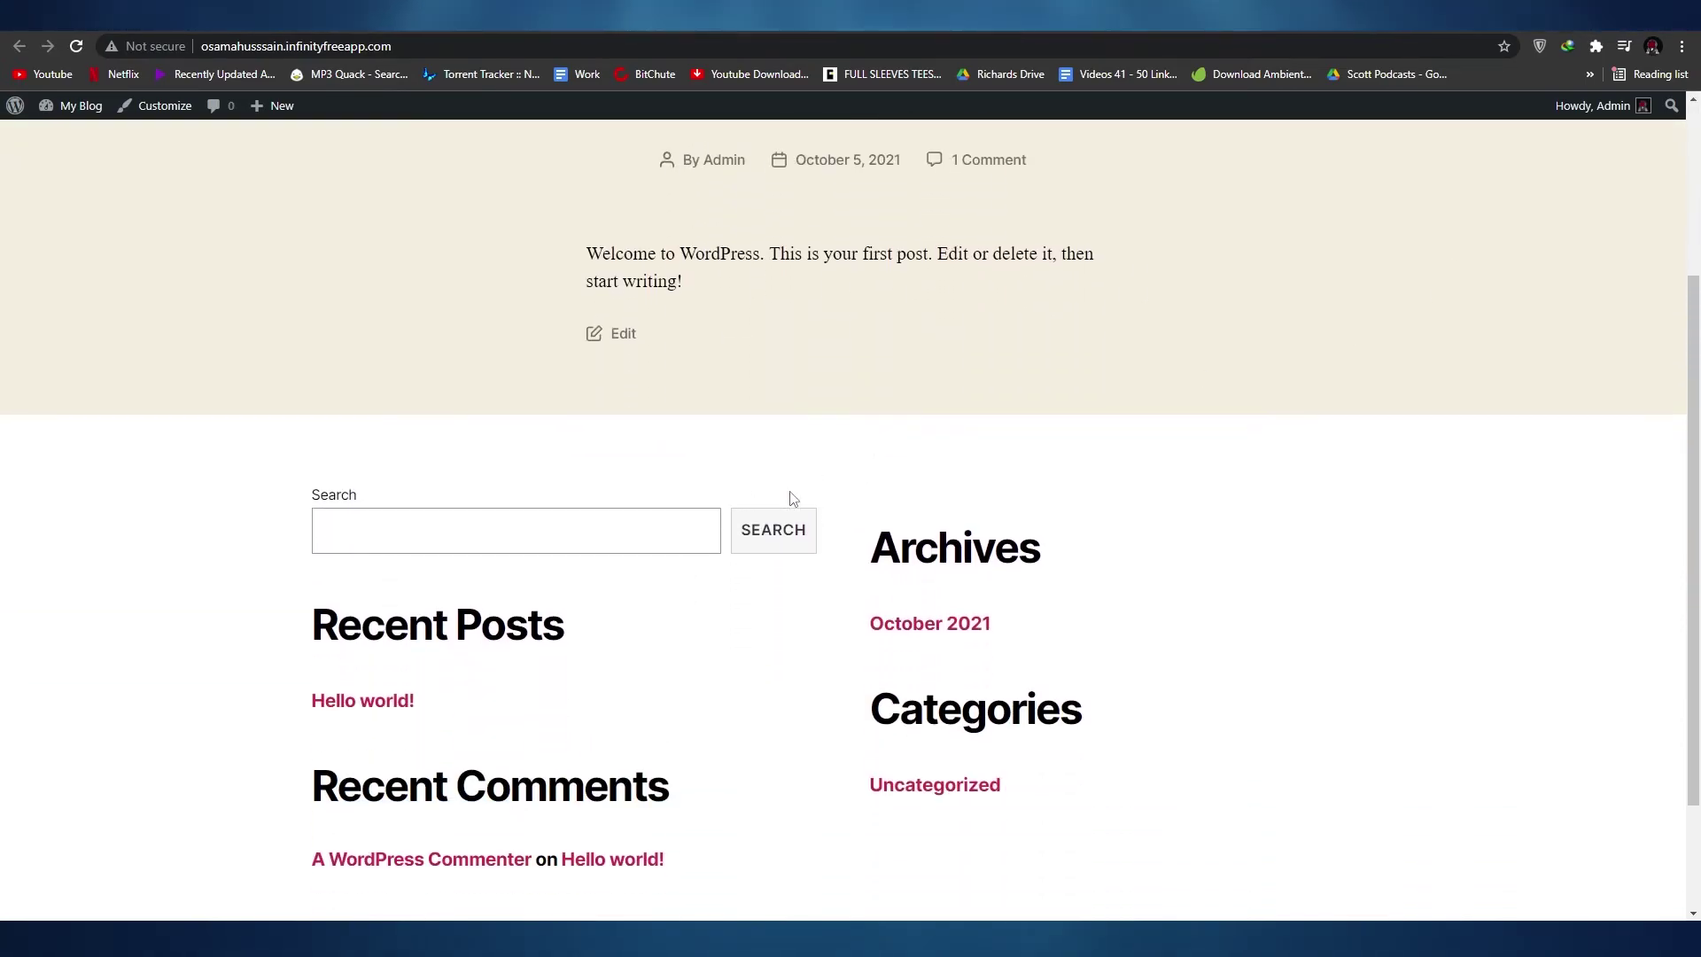
scroll(821, 653, "up", 3)
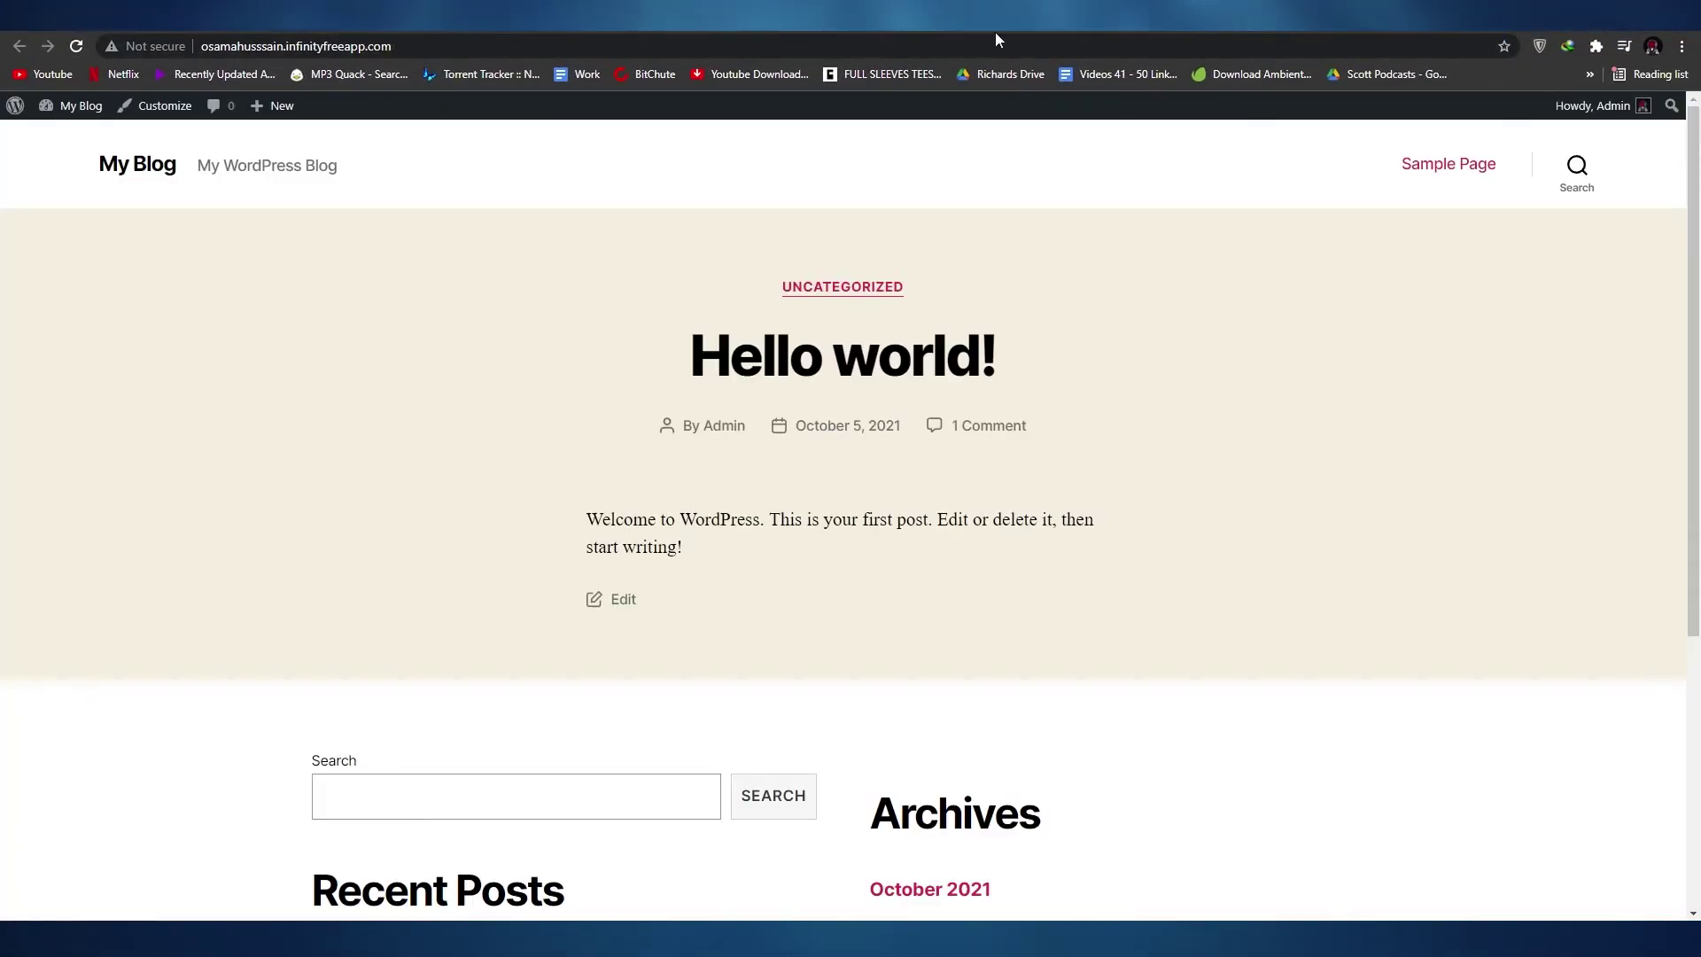
- Switch to the Add Themes page and browse the catalogue of popular themes available for installation
scroll(984, 369, "down", 6)
scroll(772, 666, "up", 4)
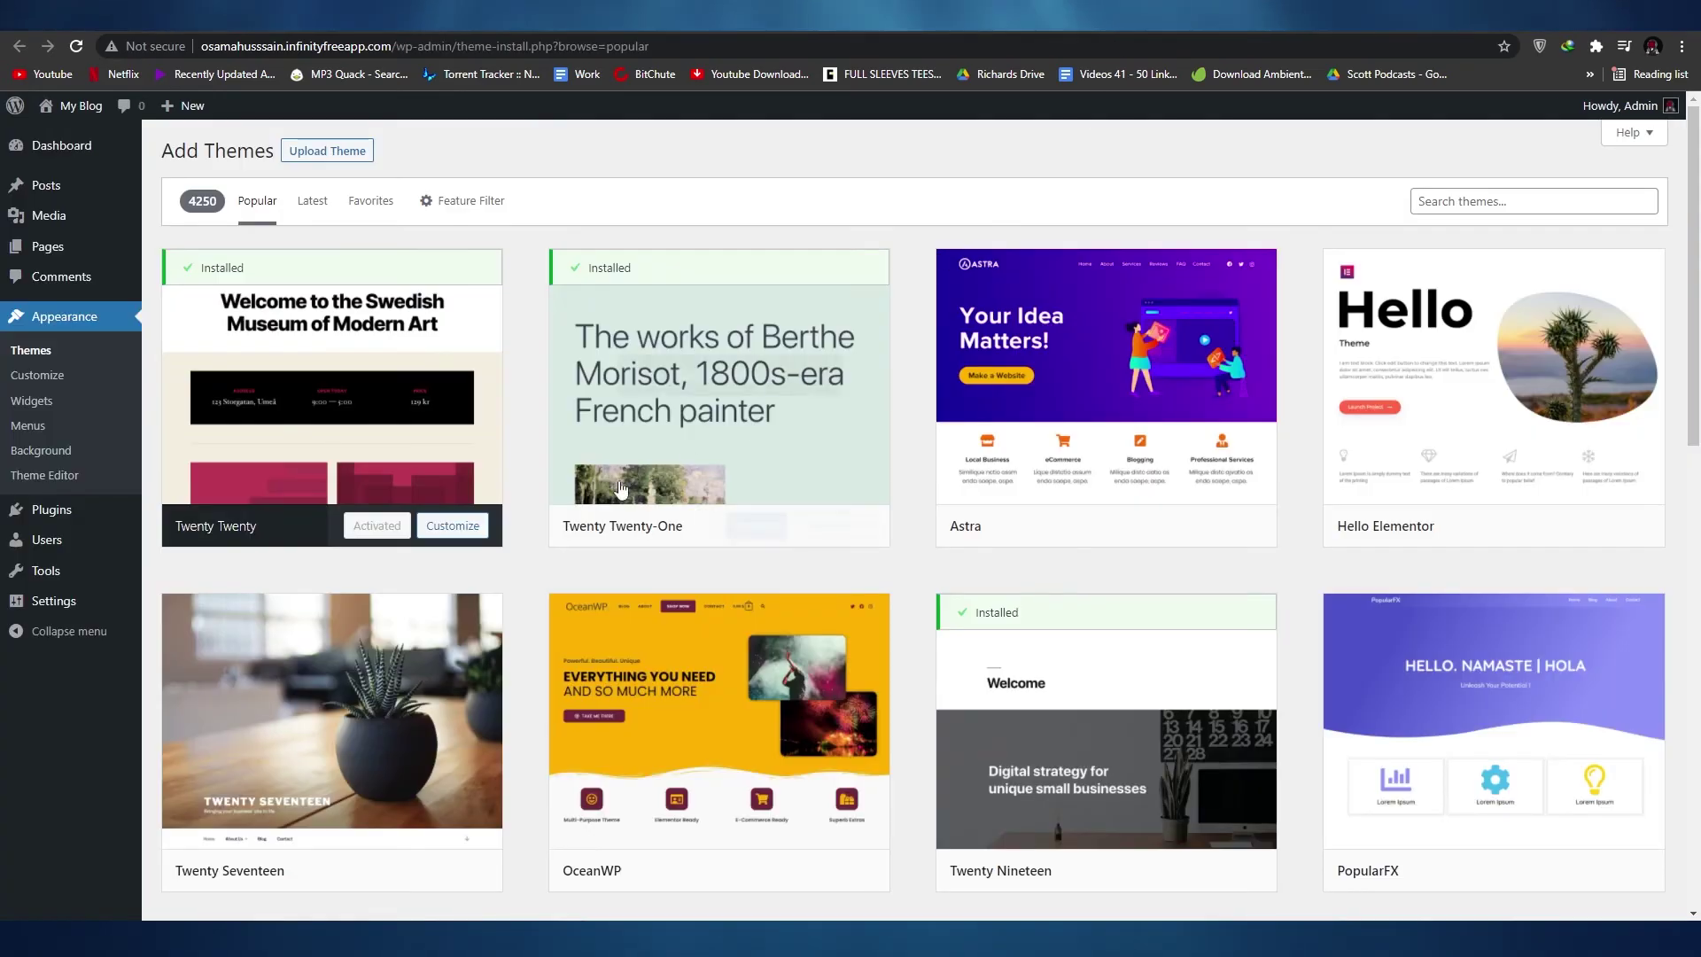
scroll(516, 619, "down", 9)
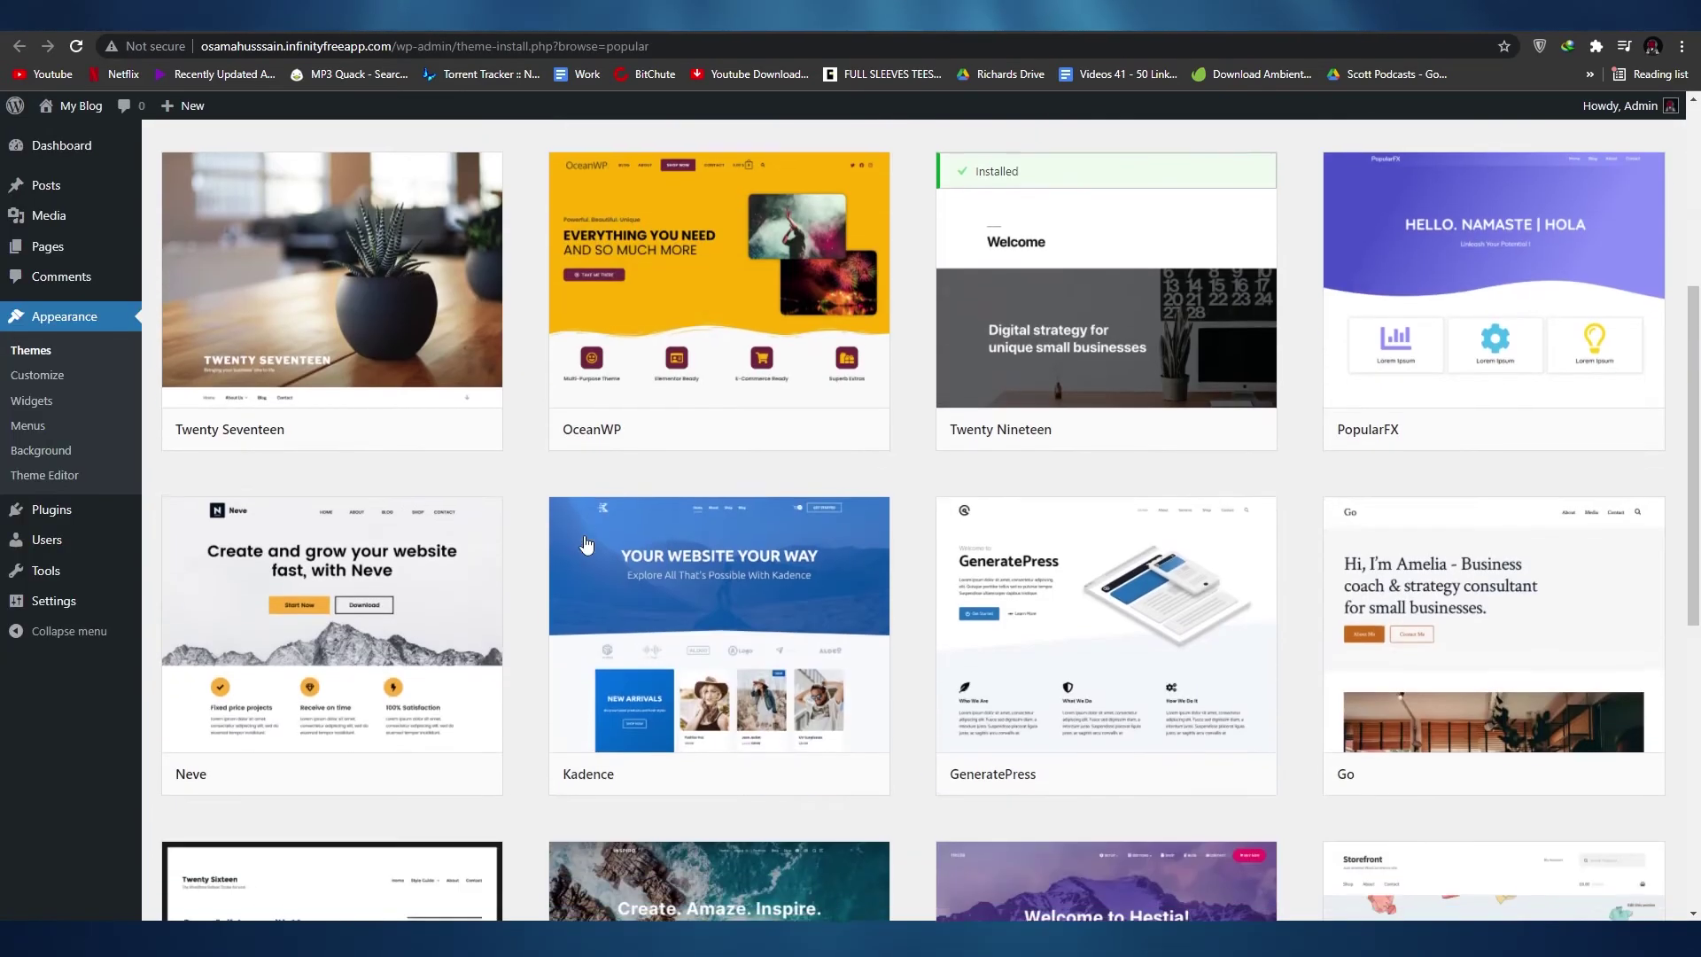
scroll(620, 611, "up", 2)
scroll(1288, 567, "down", 6)
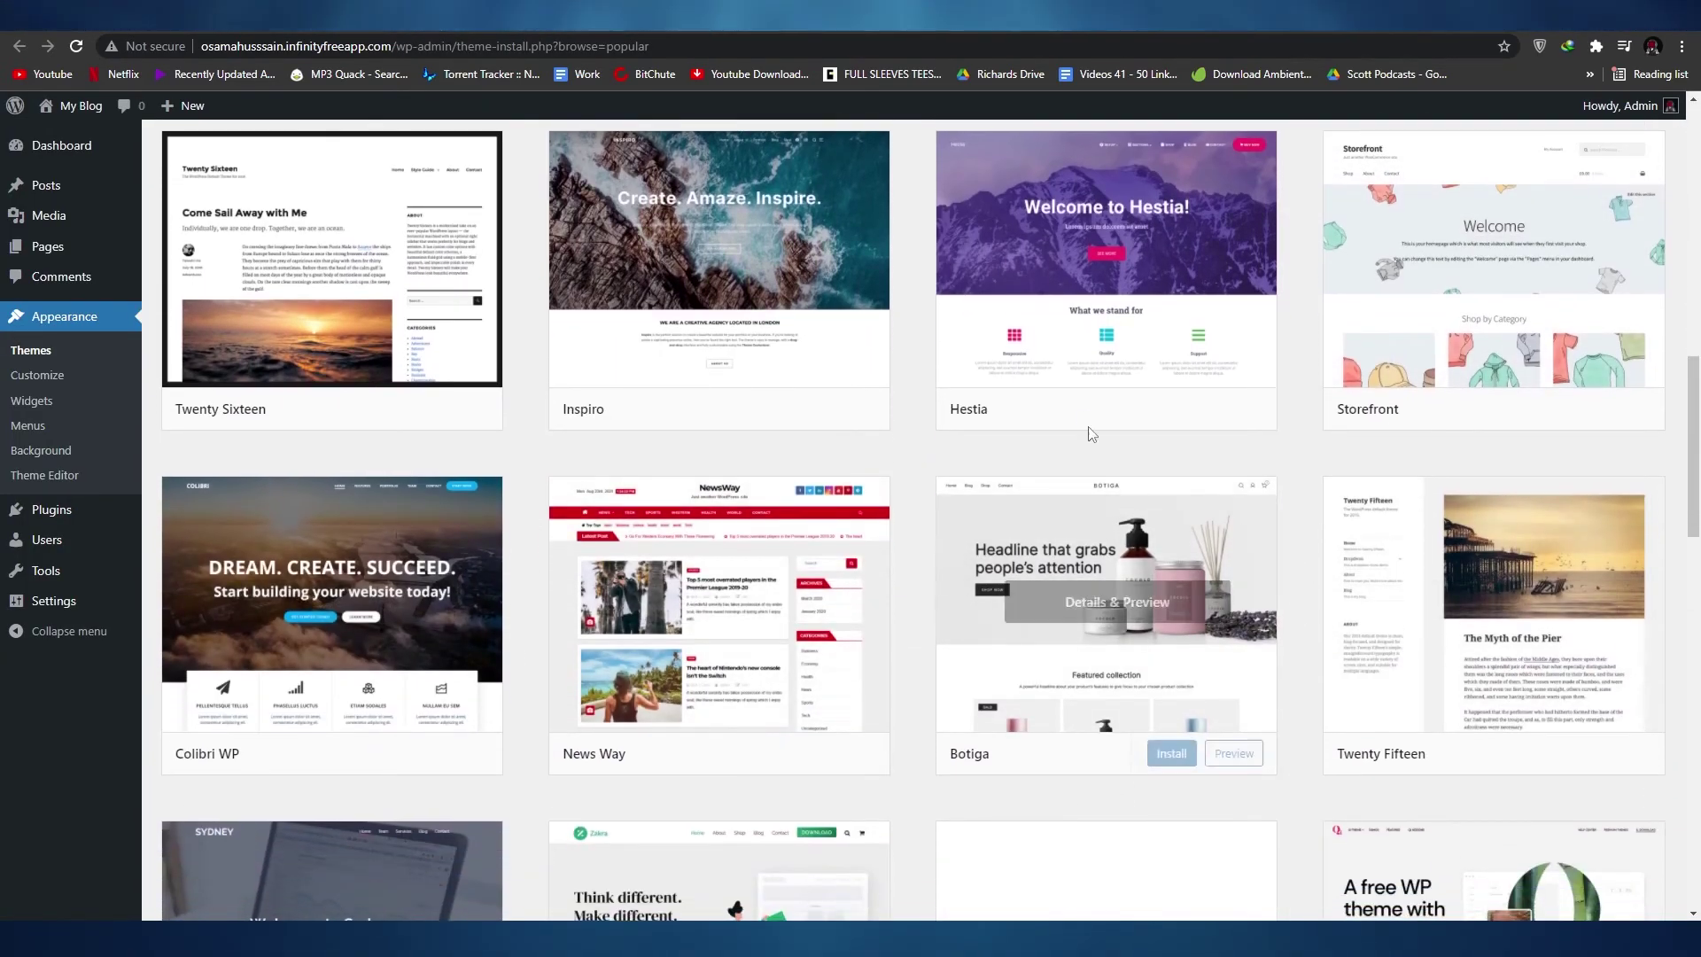
mouse_move(1103, 369)
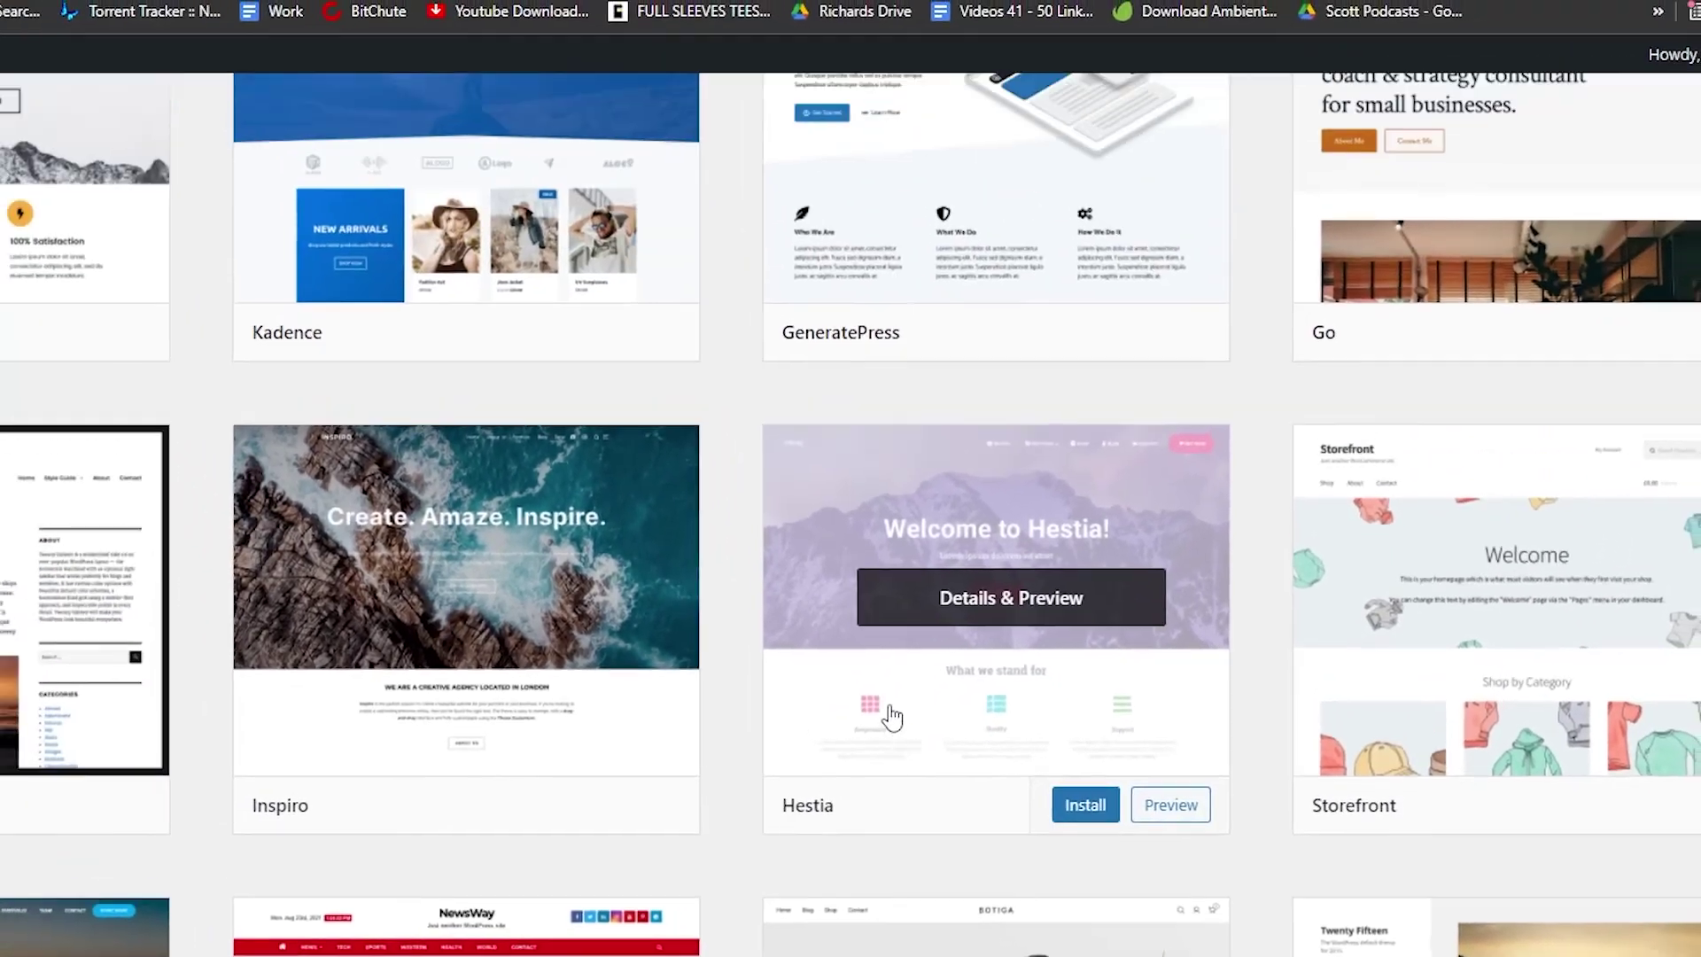
scroll(957, 594, "up", 3)
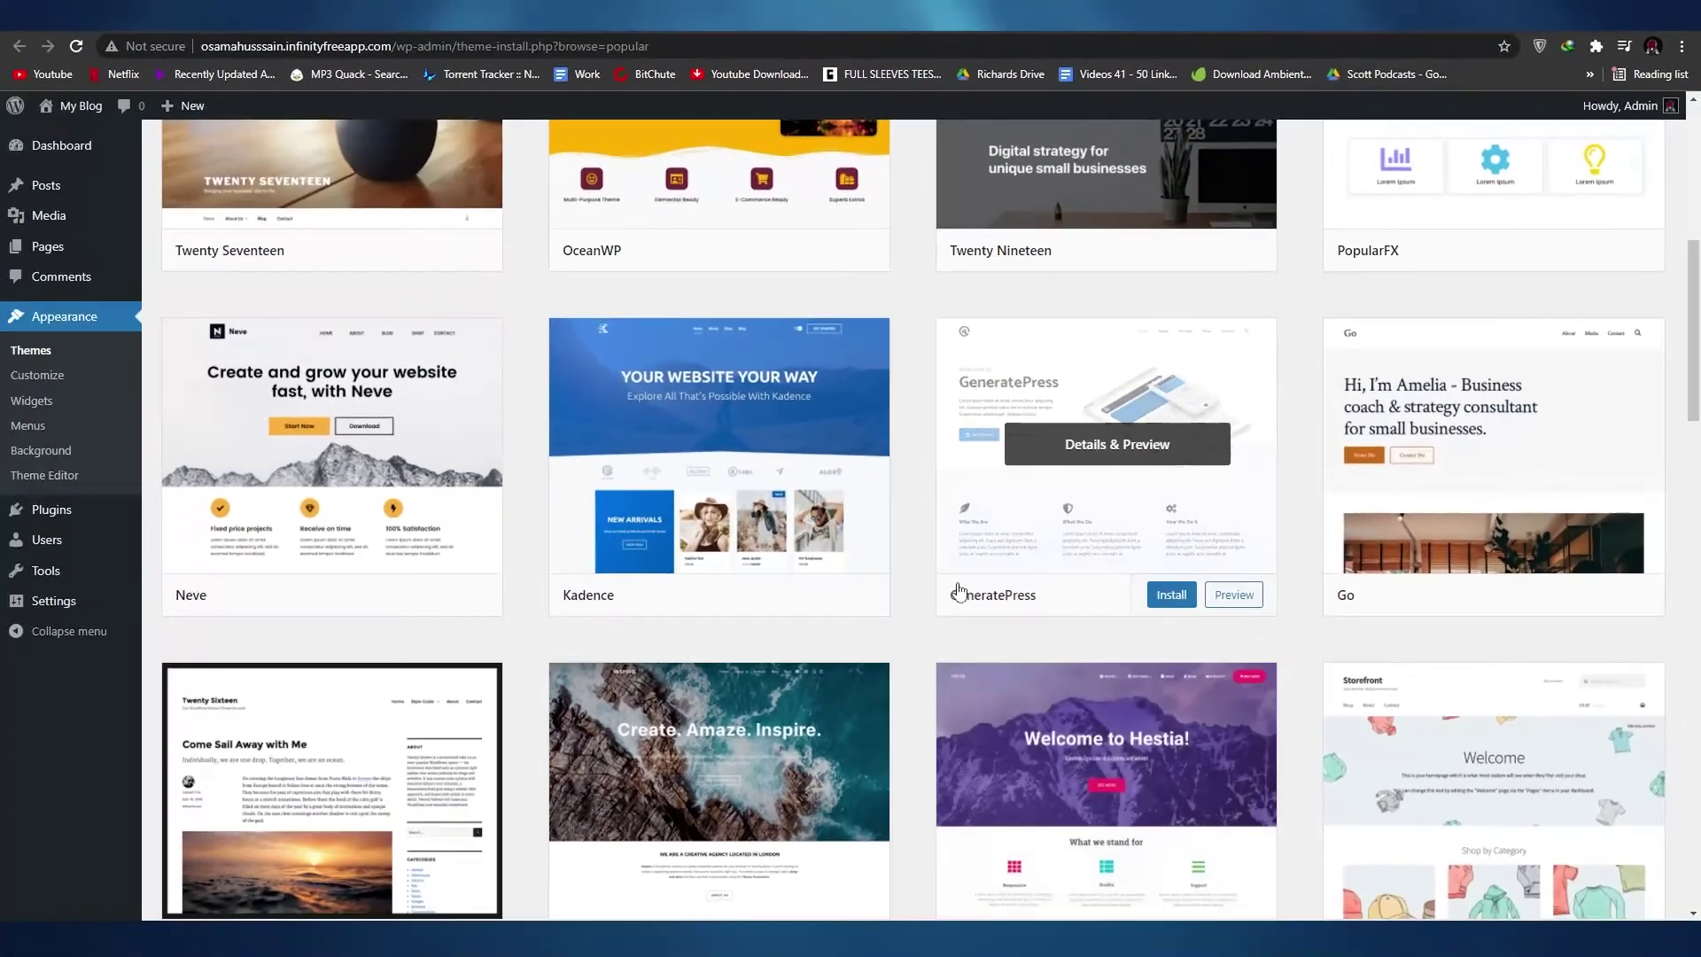
scroll(956, 593, "up", 7)
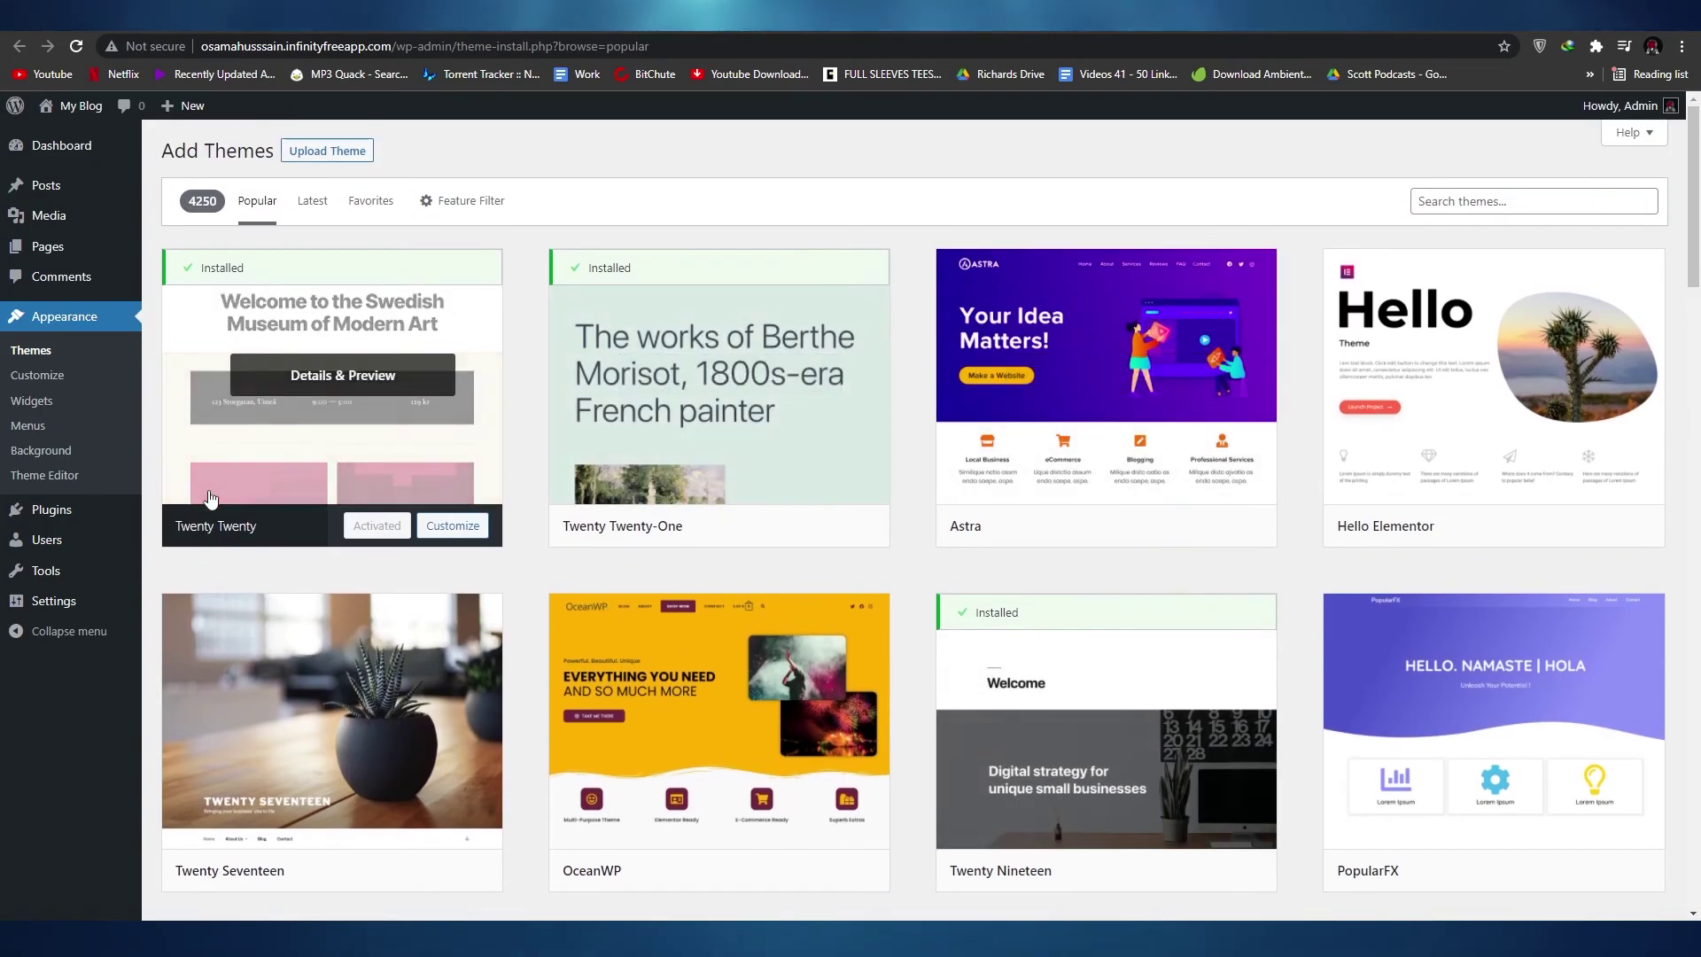
scroll(1107, 372, "down", 6)
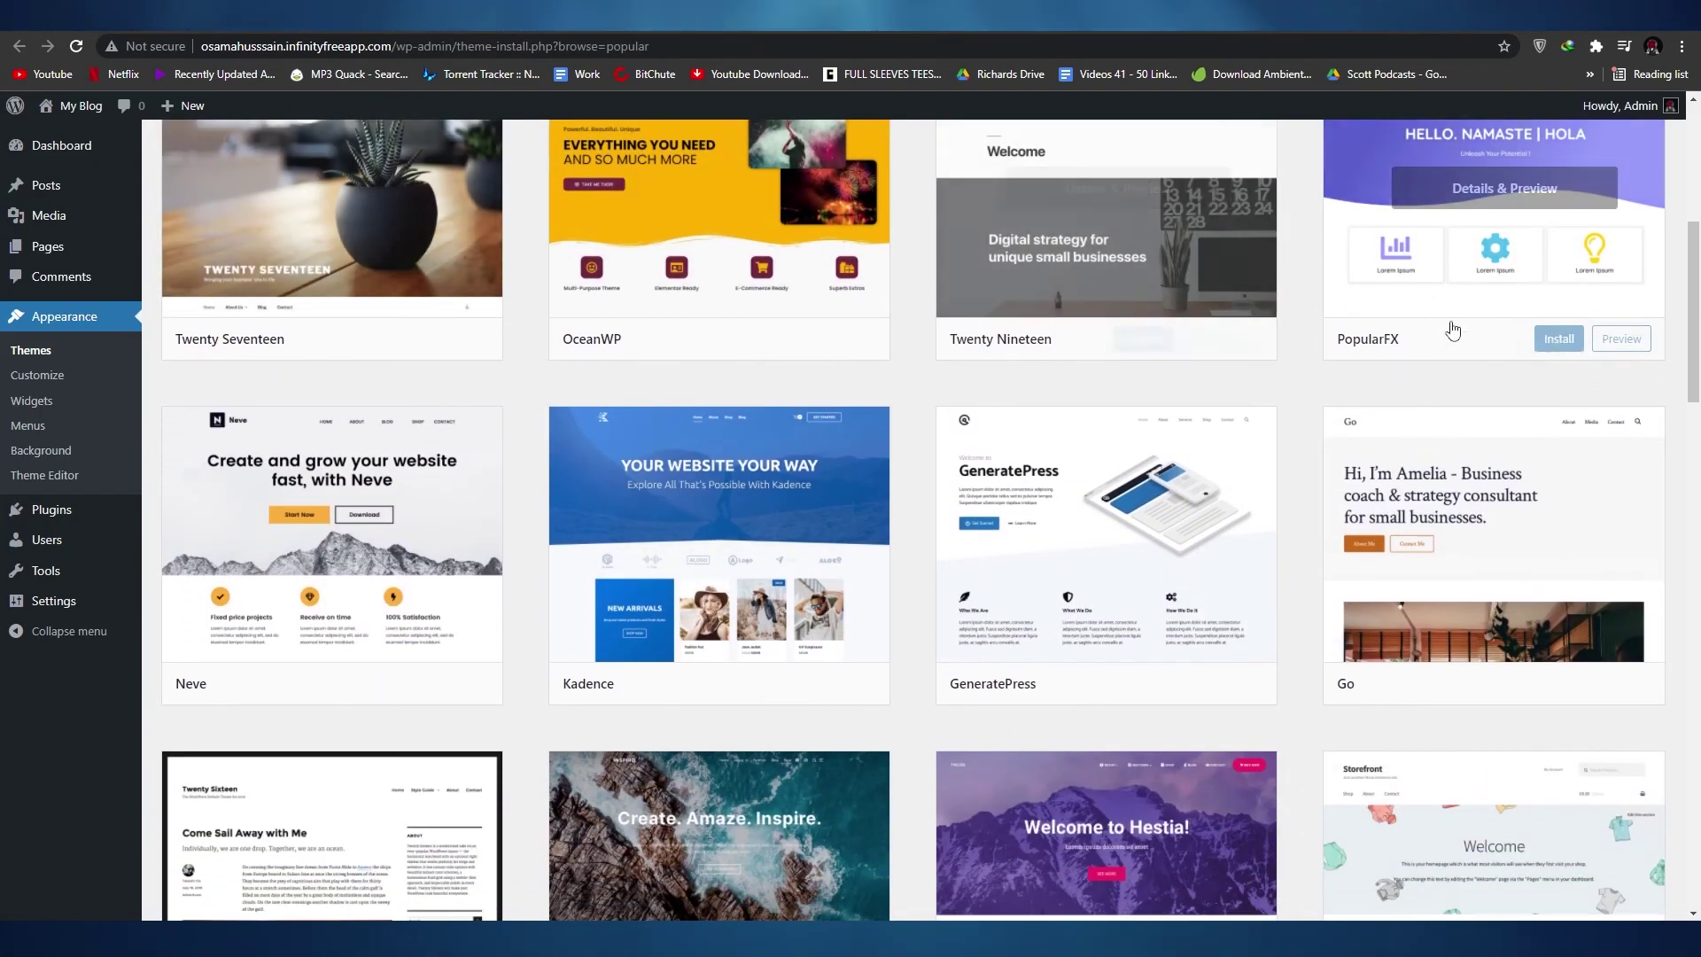
scroll(1443, 316, "down", 11)
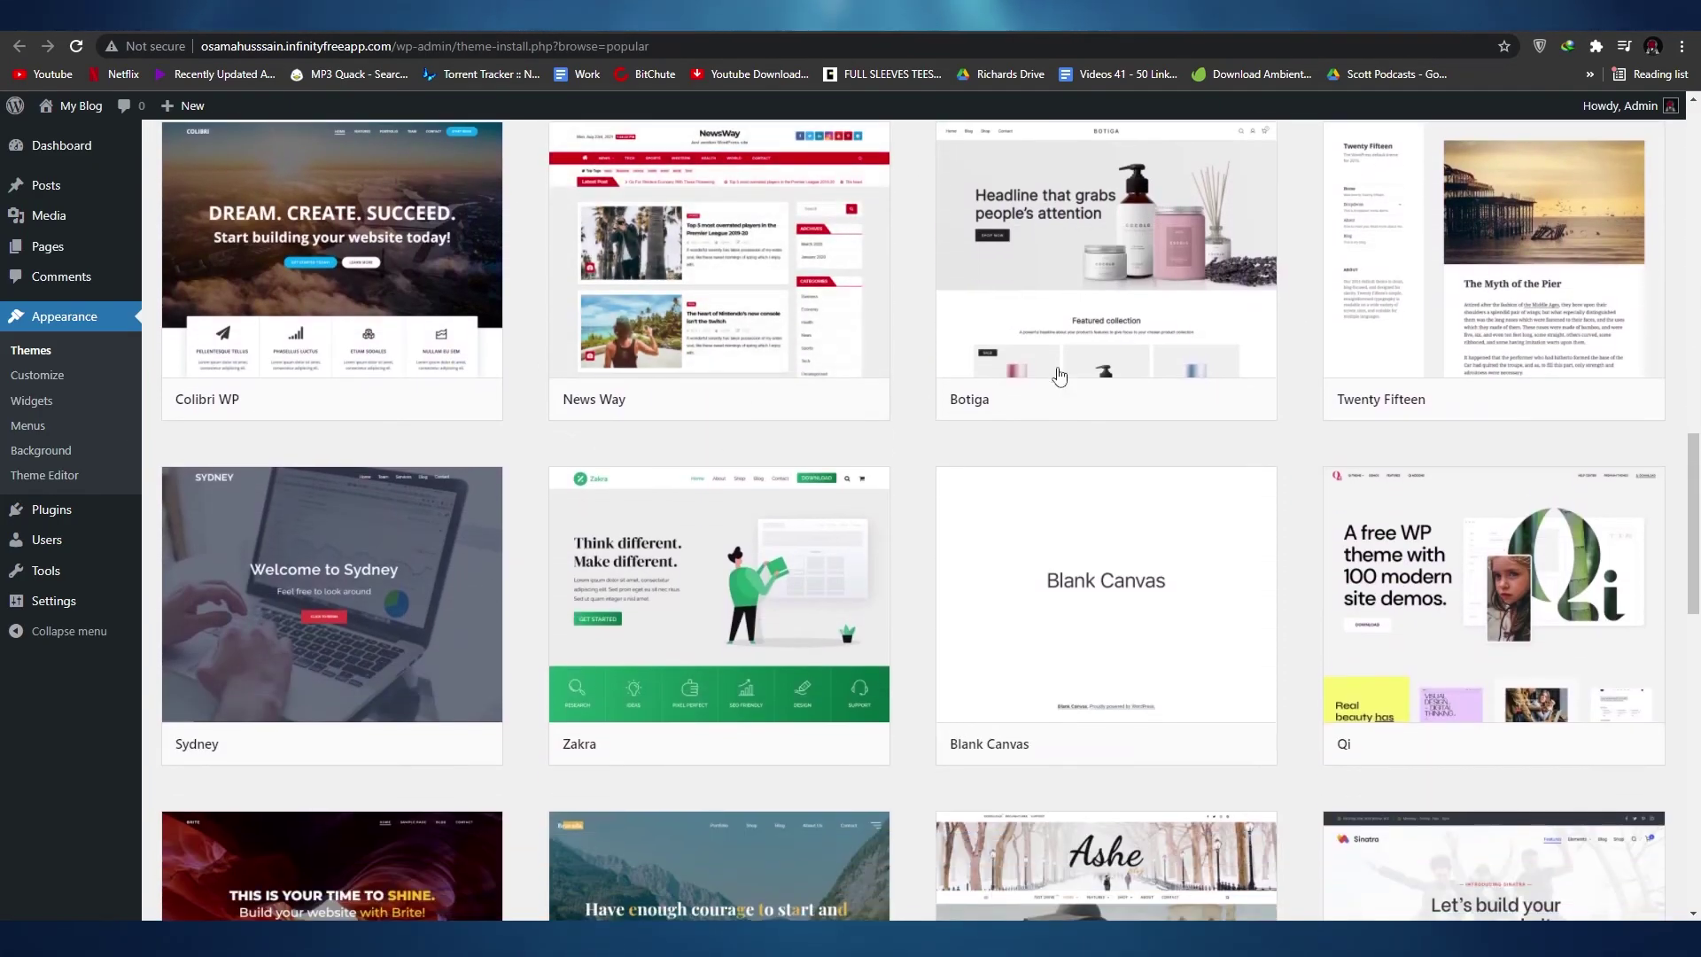
scroll(990, 392, "down", 15)
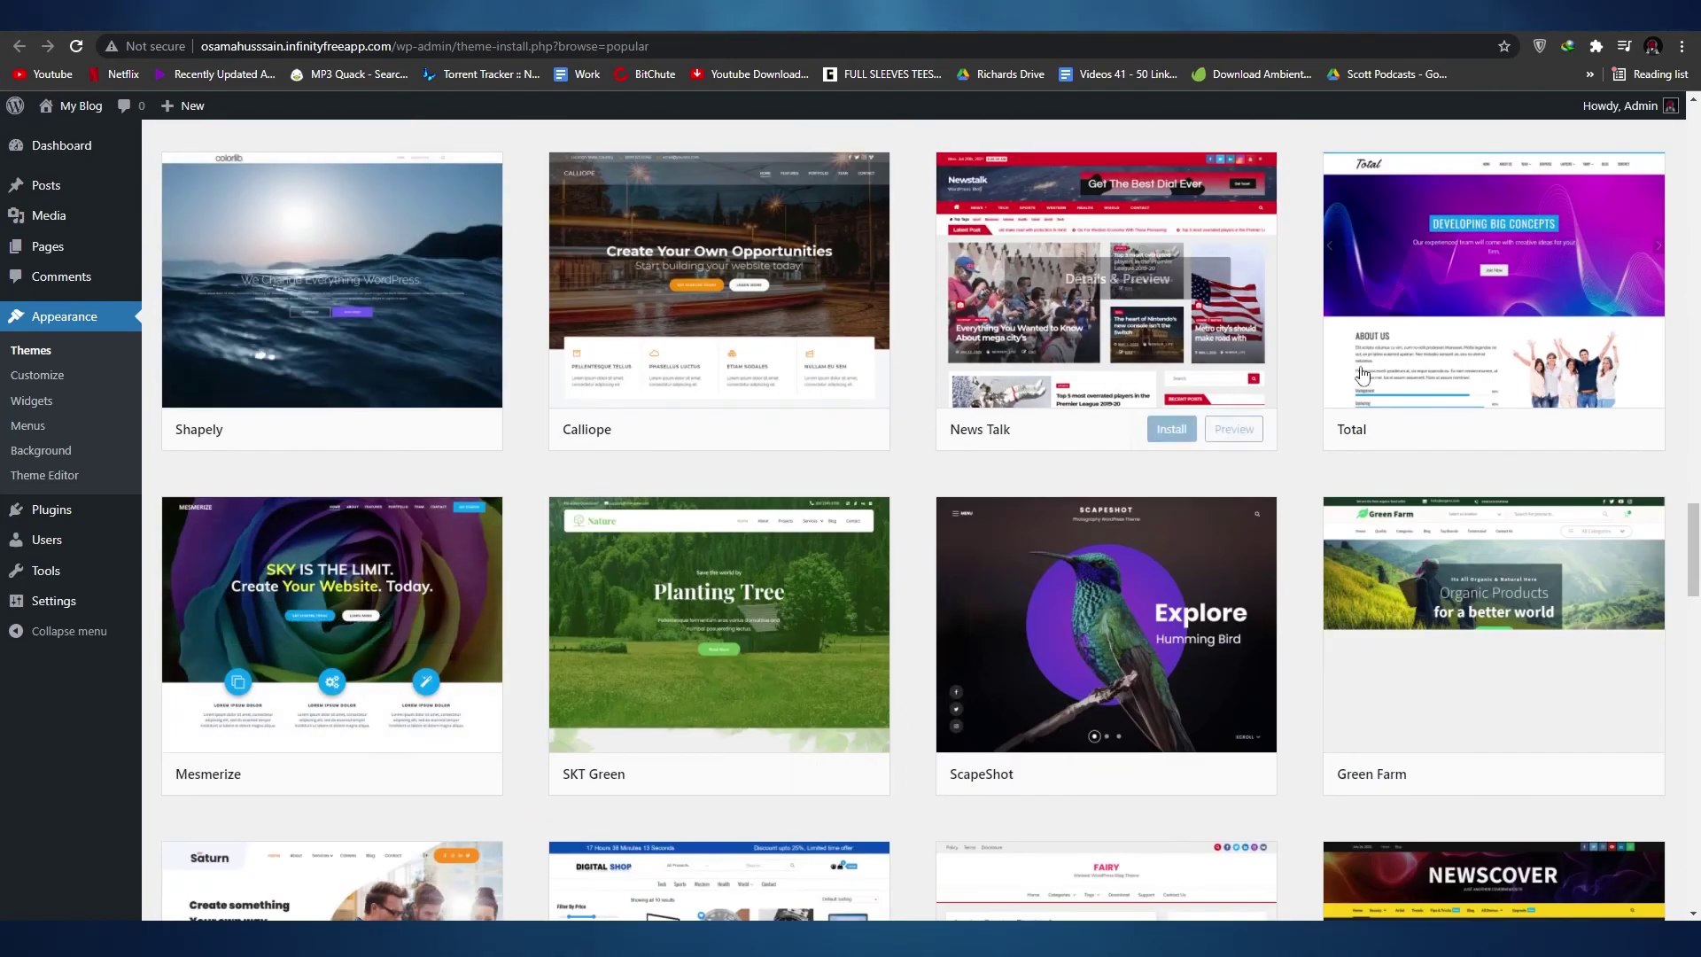
scroll(1019, 399, "down", 11)
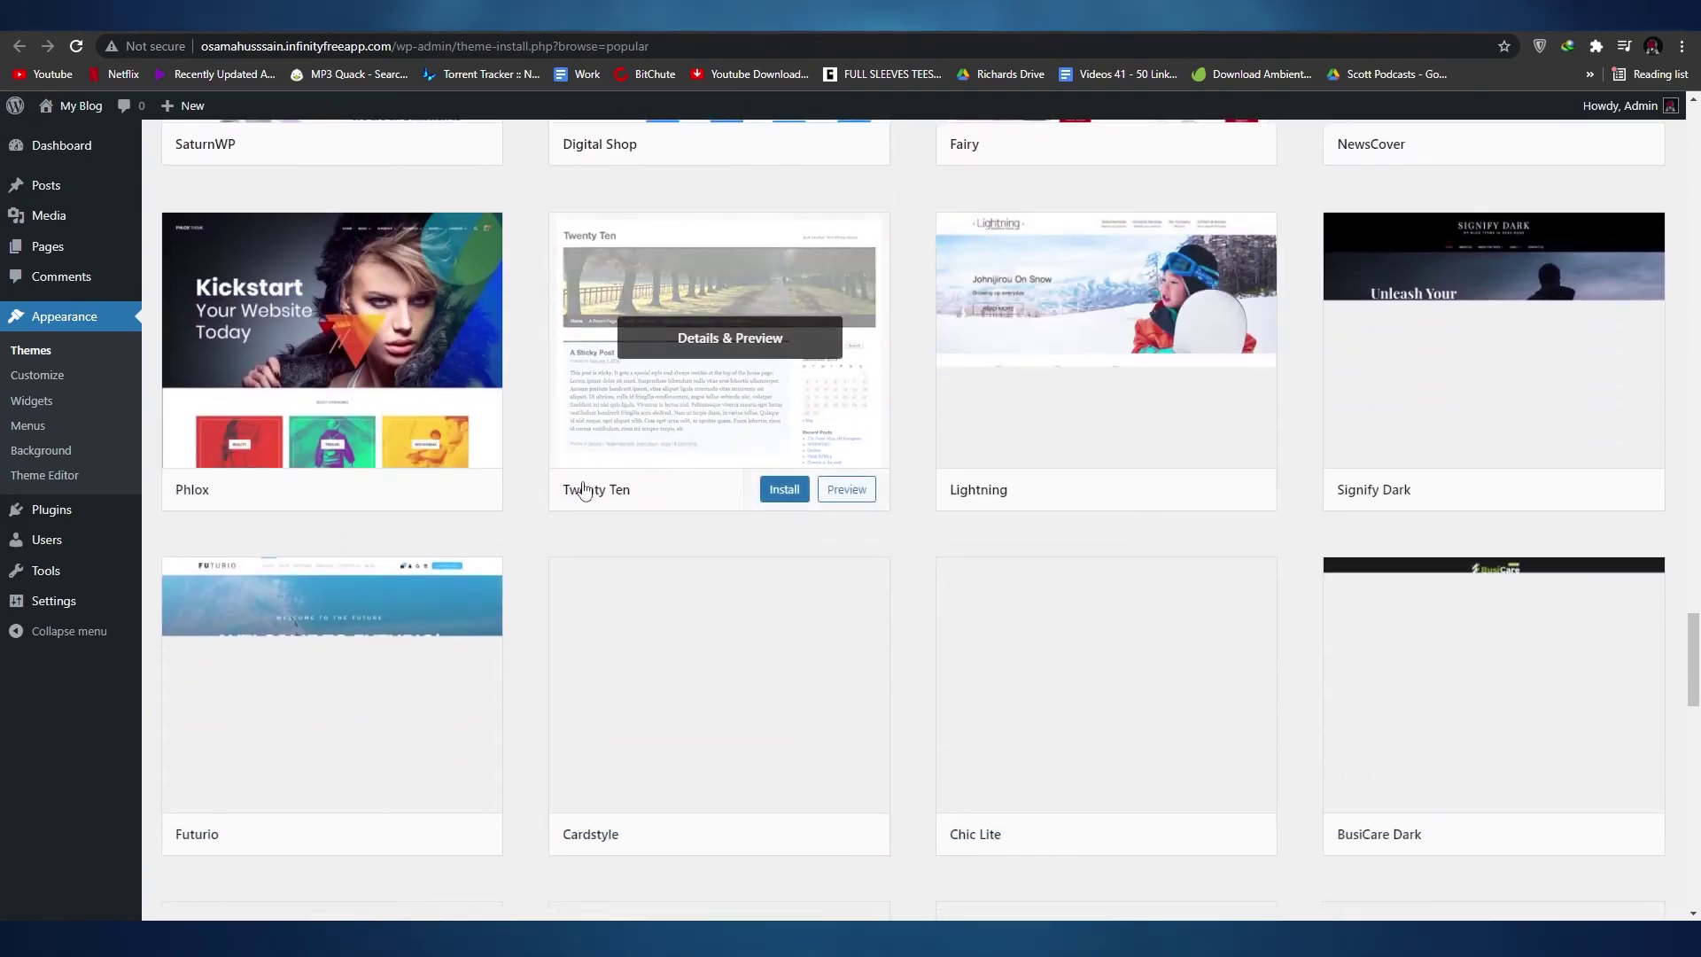
scroll(419, 468, "down", 9)
scroll(419, 468, "up", 20)
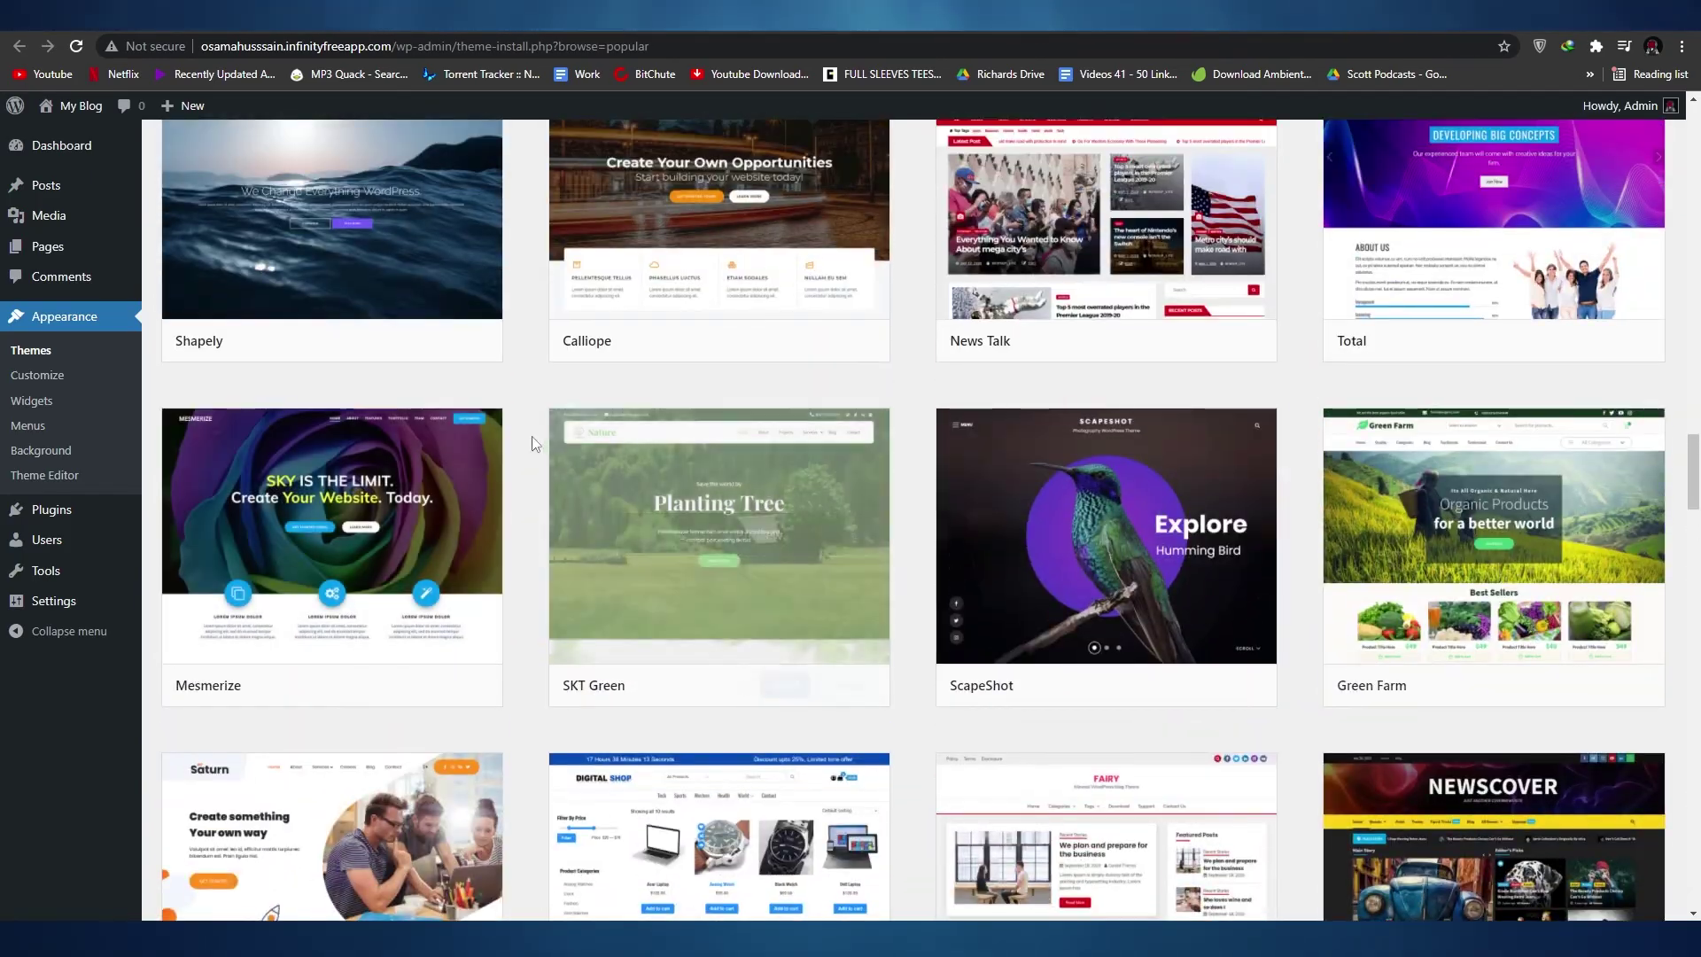
scroll(531, 443, "up", 20)
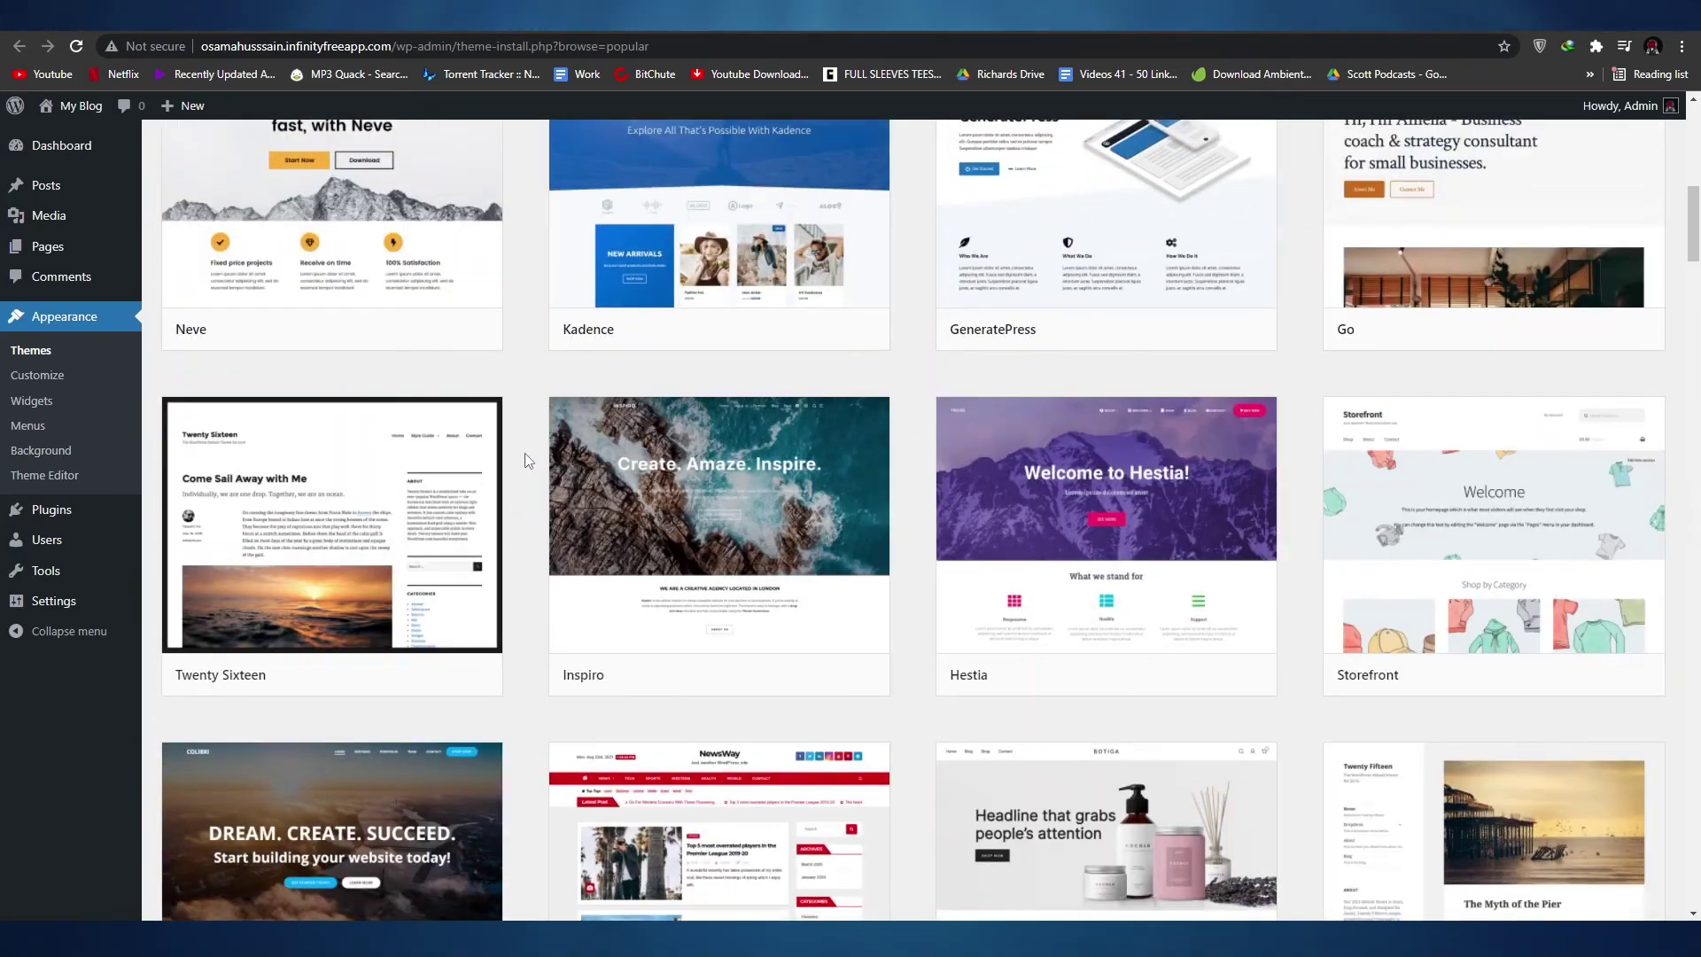
scroll(528, 460, "up", 10)
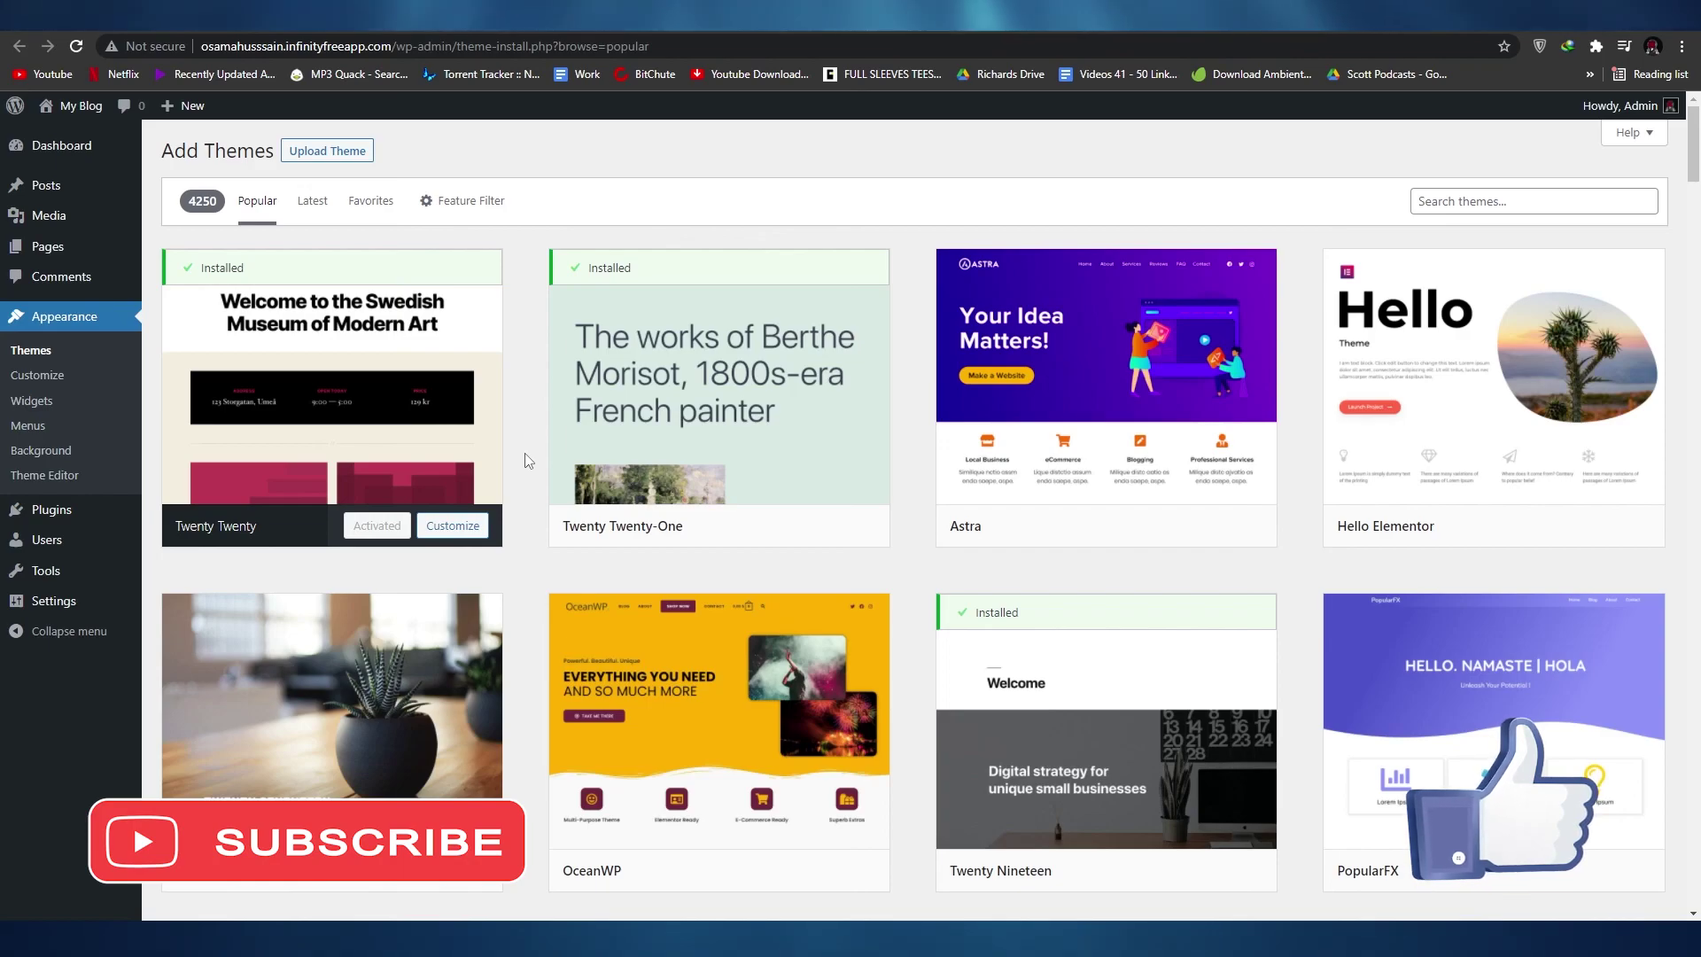
scroll(532, 455, "down", 12)
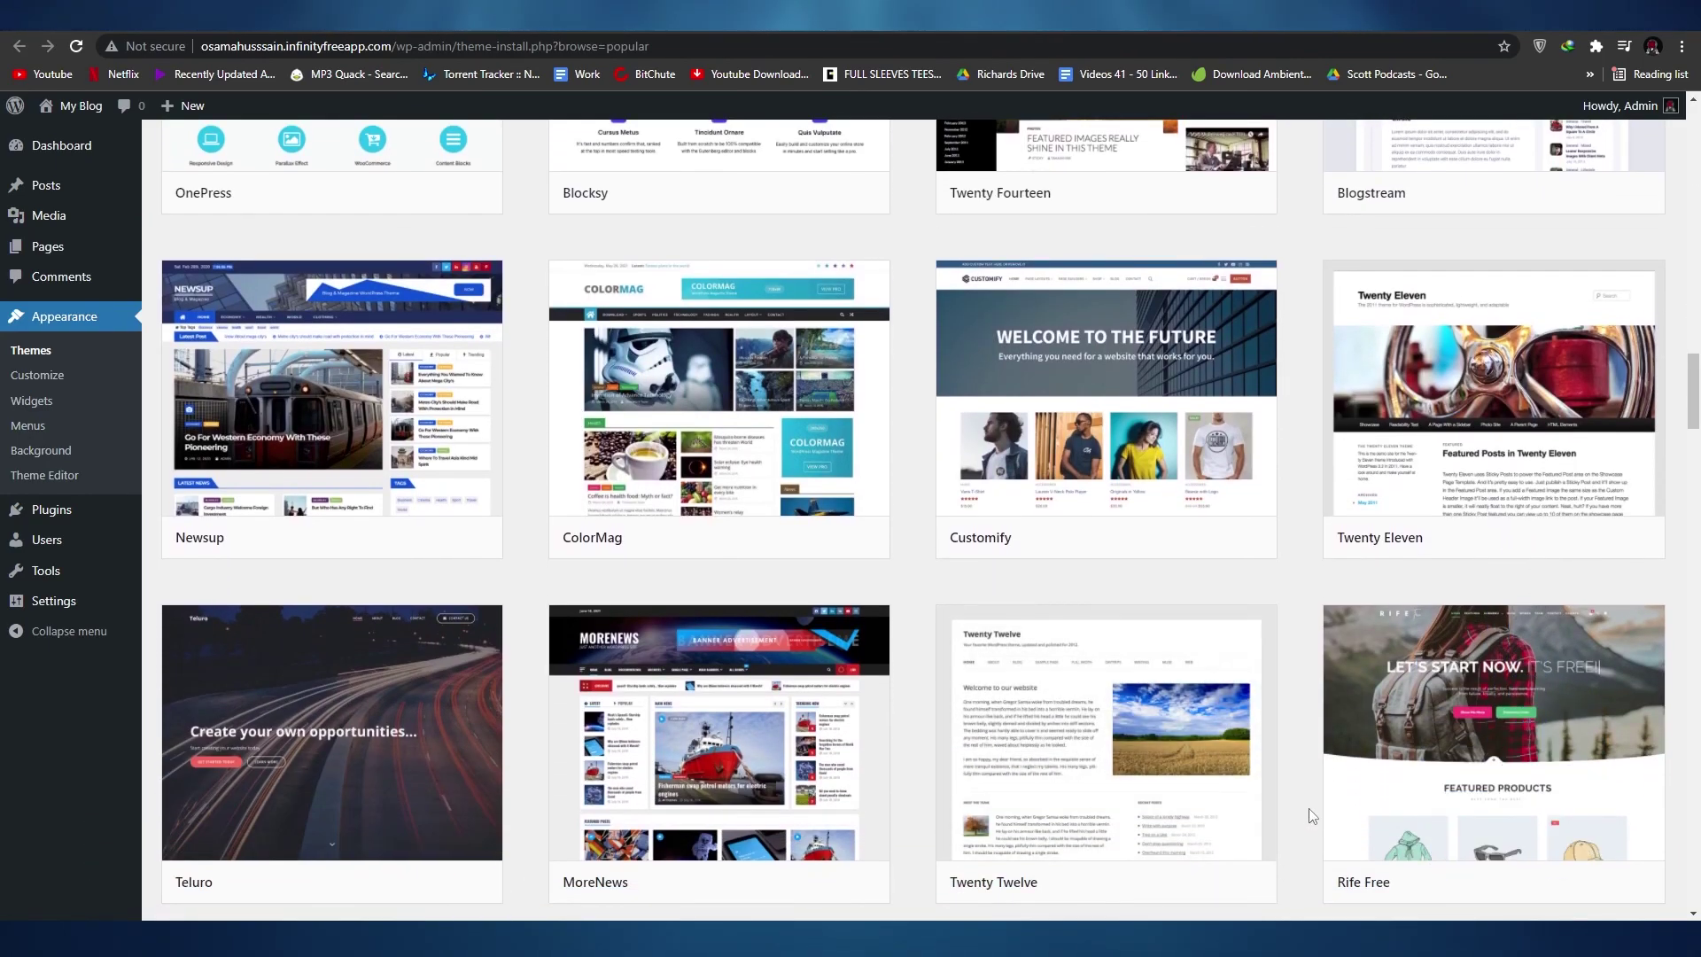
scroll(1309, 808, "up", 9)
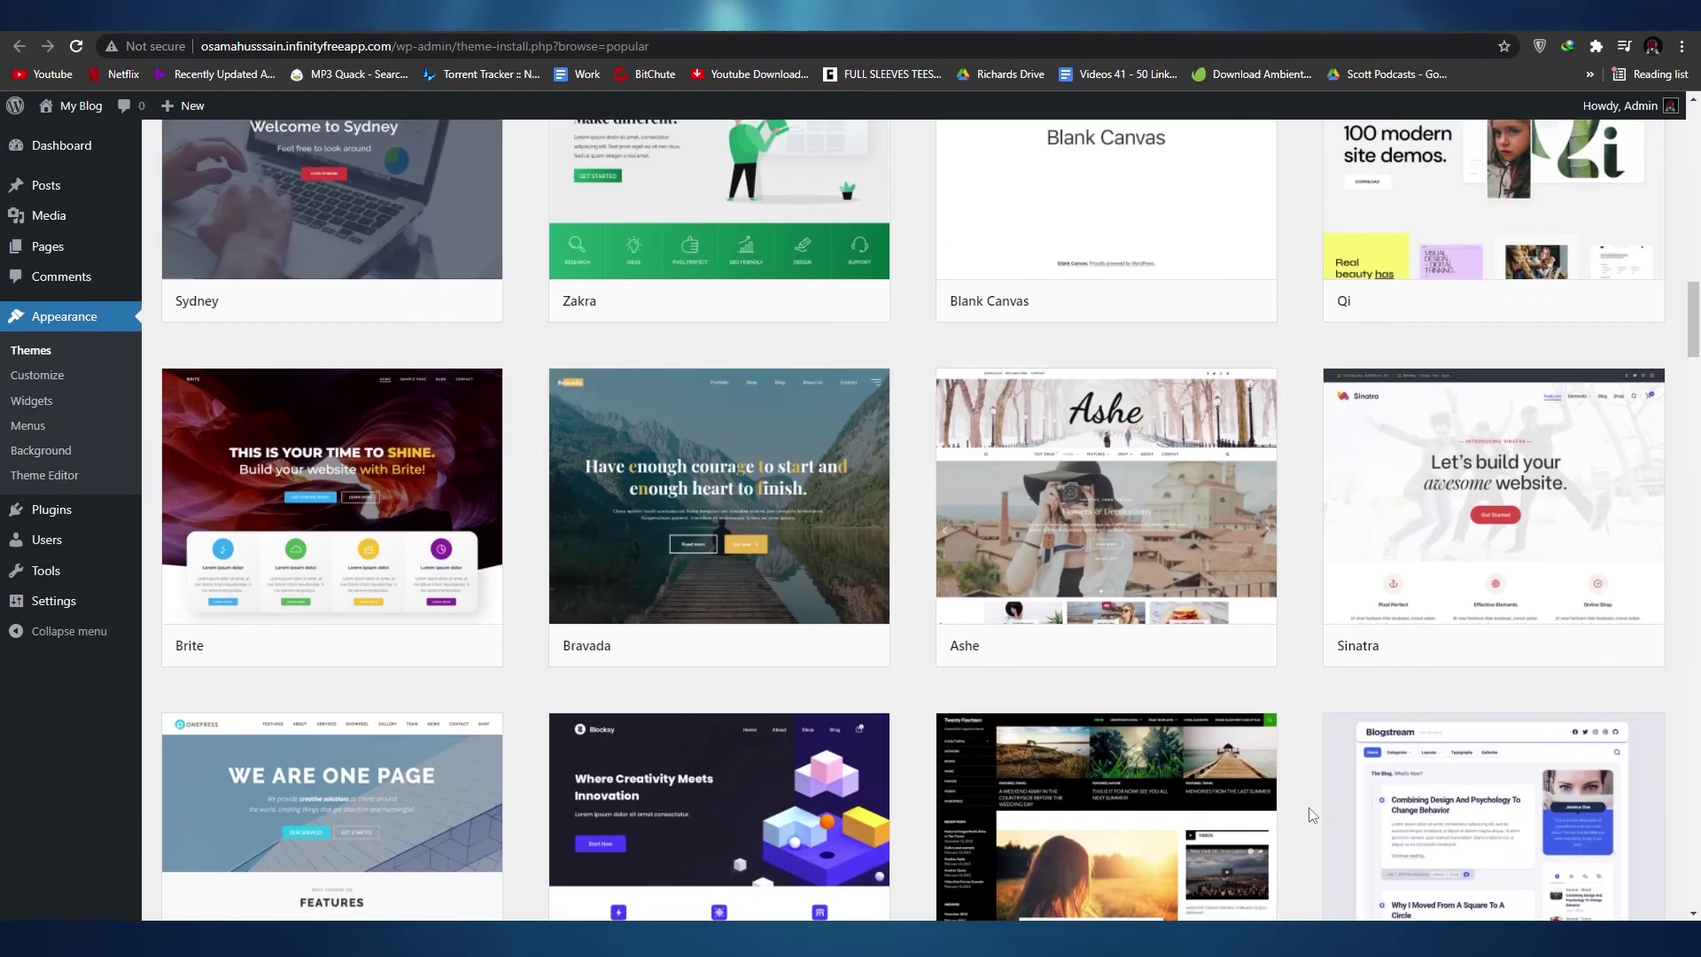